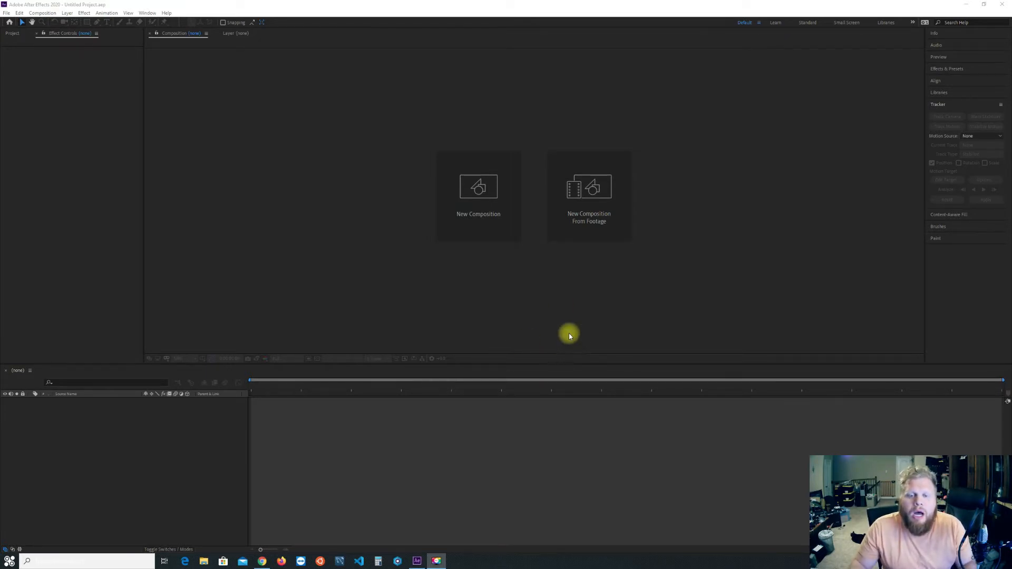
Create a composition from the beach.mp4 footage and widen the Project panel.
left_click(600, 187)
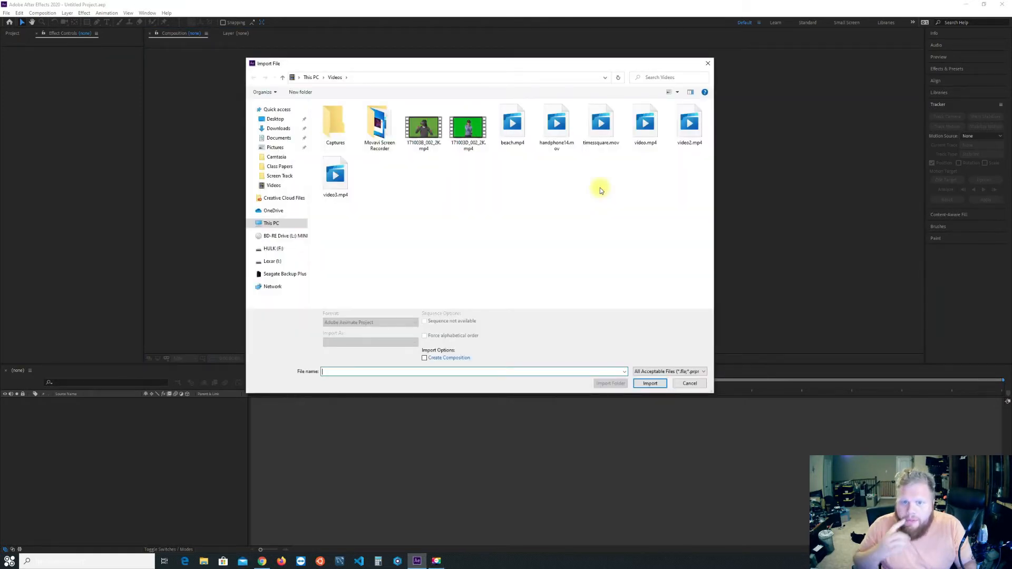
double_click(520, 124)
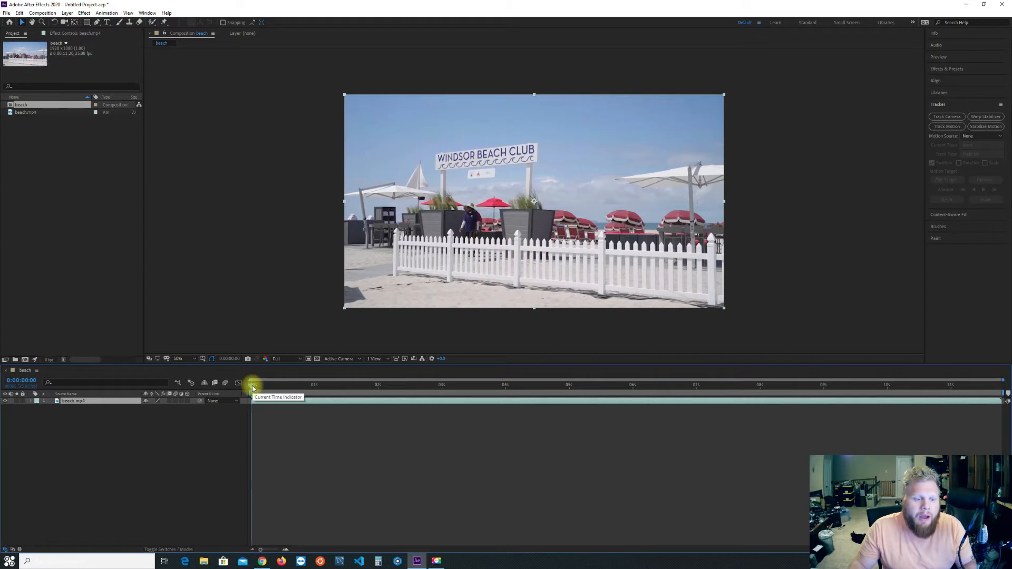
mouse_move(252, 389)
left_mouse_down()
mouse_move(915, 397)
mouse_move(227, 405)
mouse_move(494, 413)
mouse_move(251, 407)
left_mouse_up()
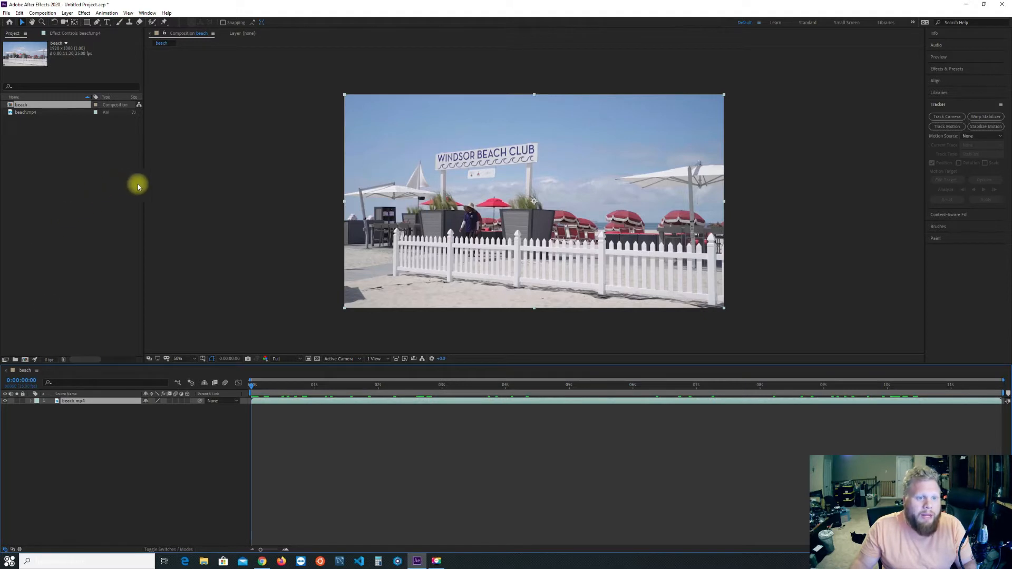
left_click_drag(143, 186, 181, 188)
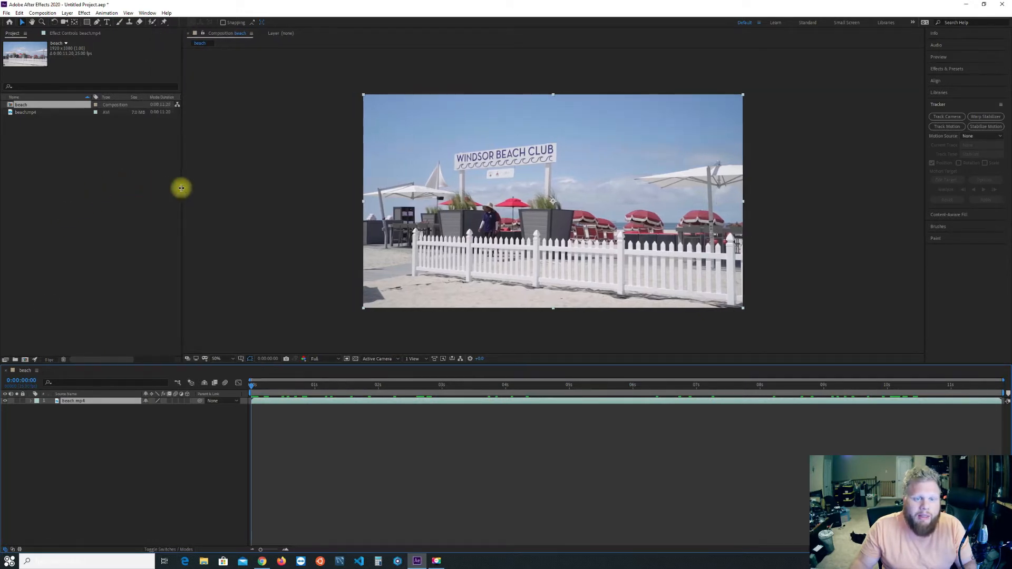
Preview the beach composition and shorten its work area to end at 10 seconds.
key("space")
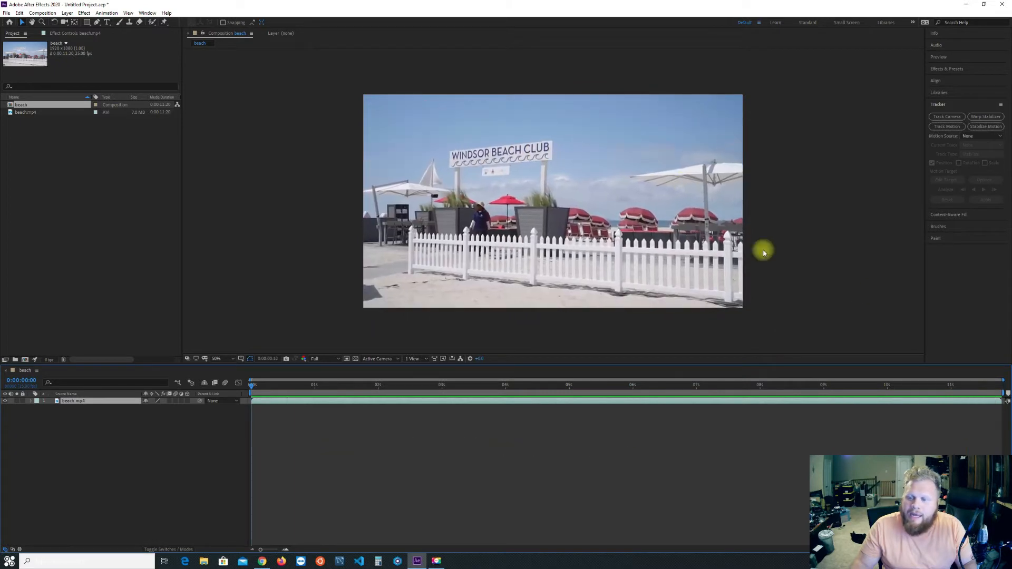
left_click(763, 400)
left_click_drag(736, 385, 888, 395)
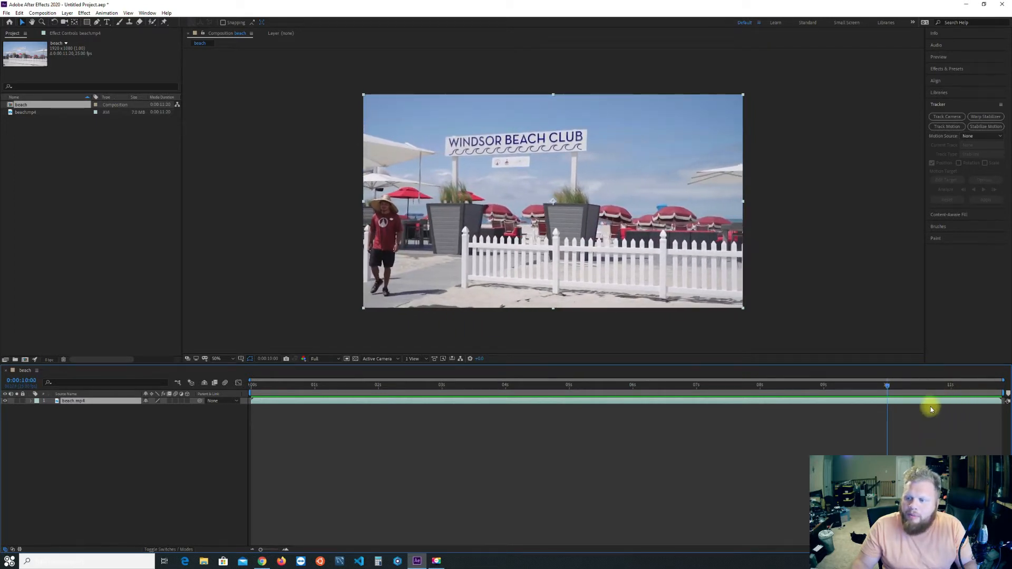
left_click_drag(1003, 392, 873, 385)
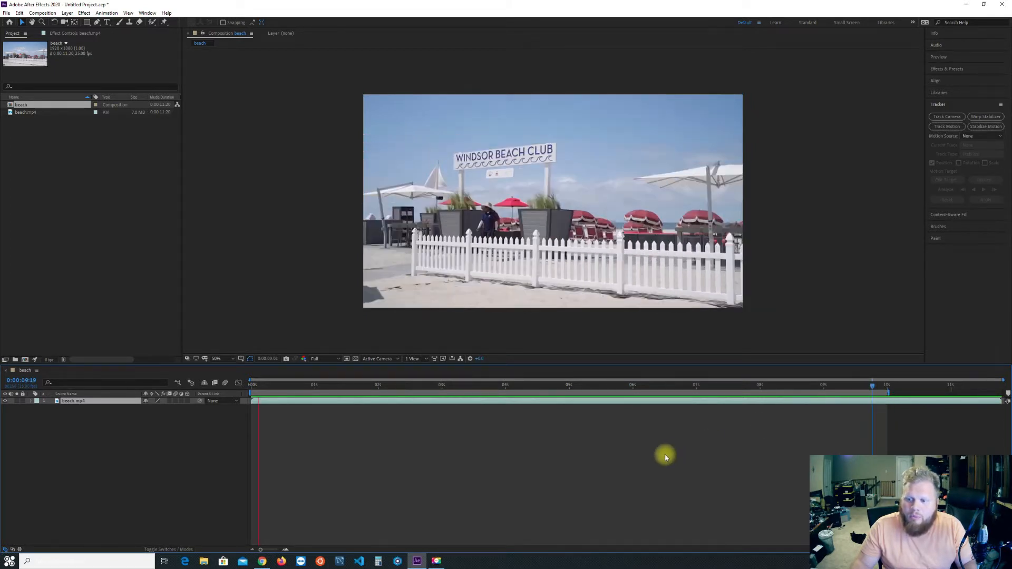
Scrub through the shortened work area and return the playhead to the start.
left_click(338, 385)
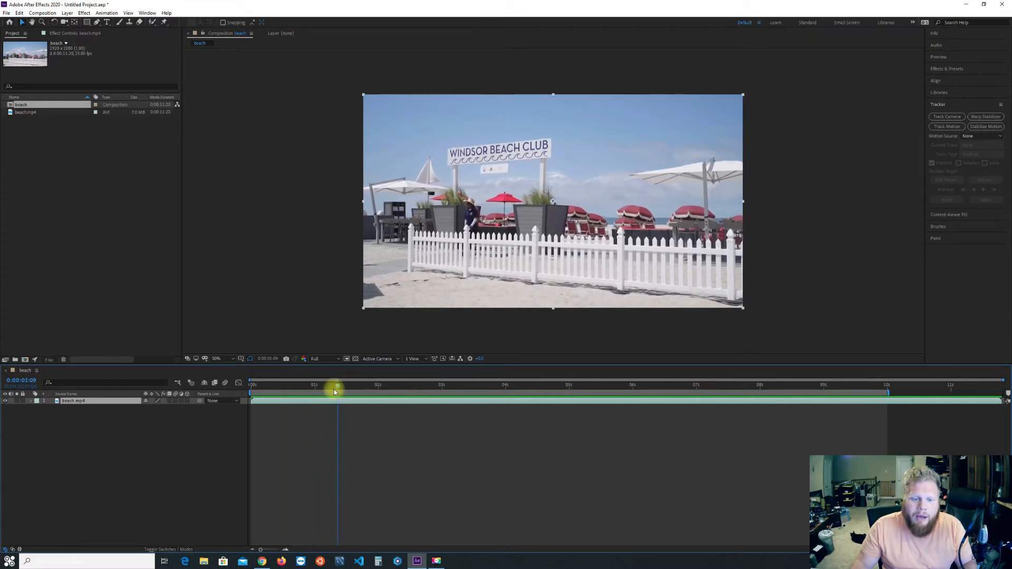
left_click_drag(334, 391, 867, 394)
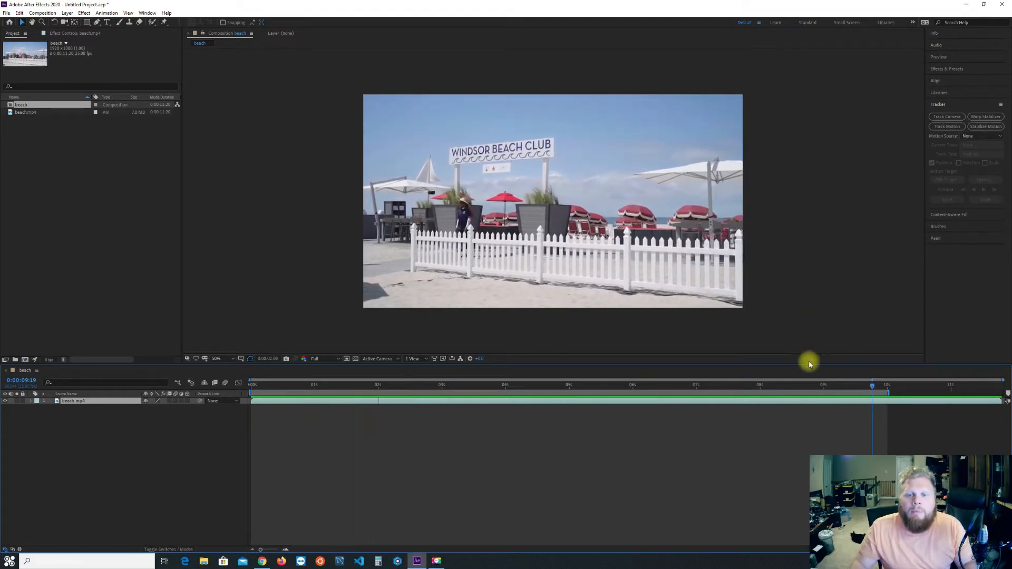
left_click_drag(876, 389, 156, 445)
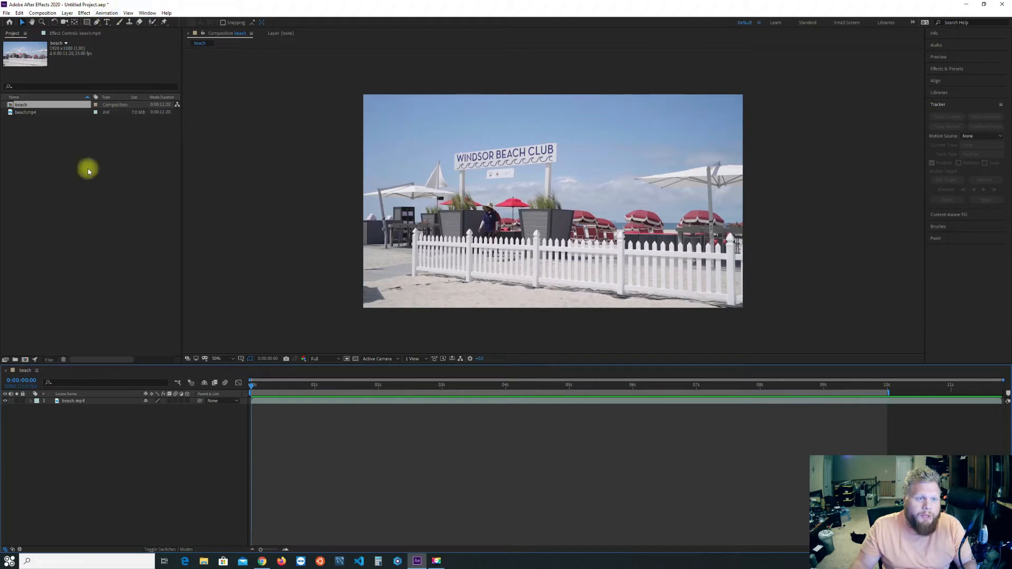
Apply Track in Boris FX Mocha to the beach.mp4 layer.
left_click(107, 13)
left_click(108, 15)
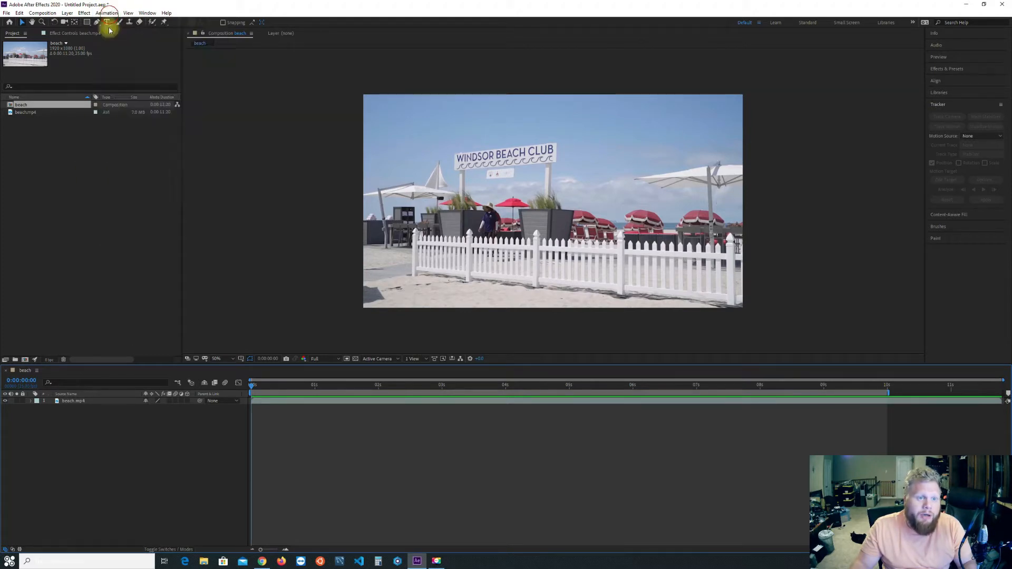
left_click(76, 401)
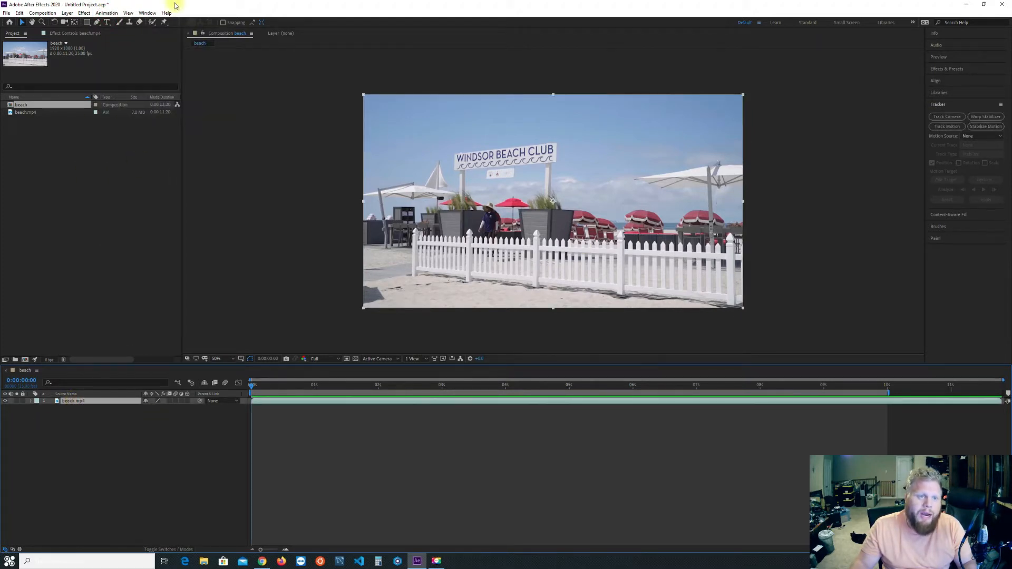
left_click(108, 14)
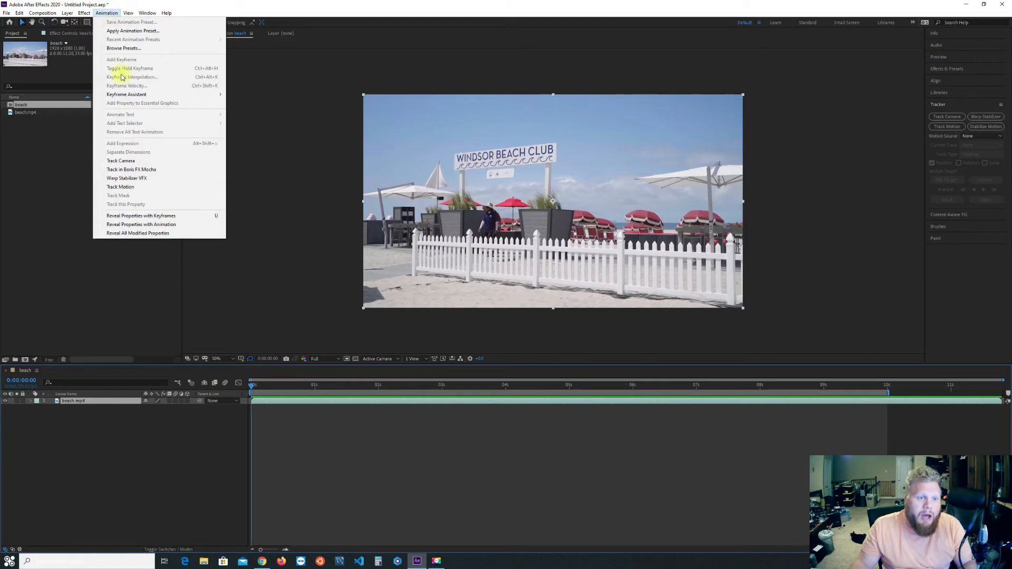
left_click(142, 169)
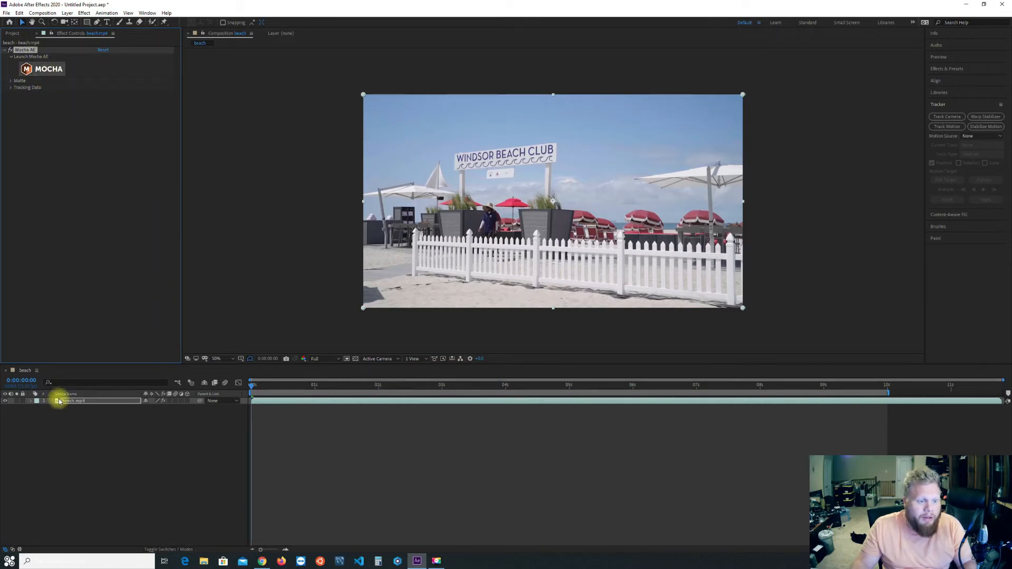
Launch Mocha AE from the layer's effect and dismiss the welcome windows to reach the tracking workspace.
left_click(37, 71)
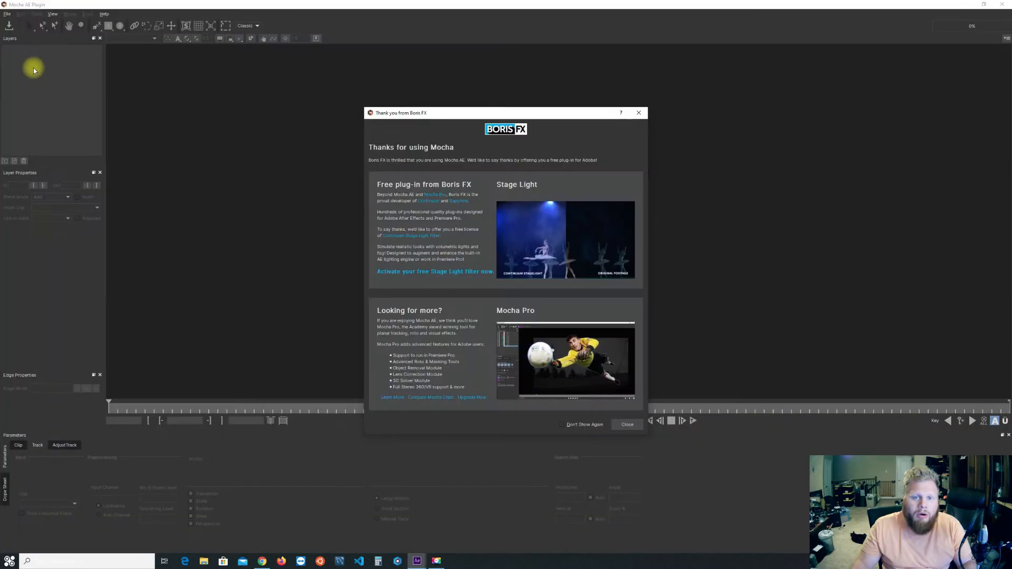
left_click(638, 115)
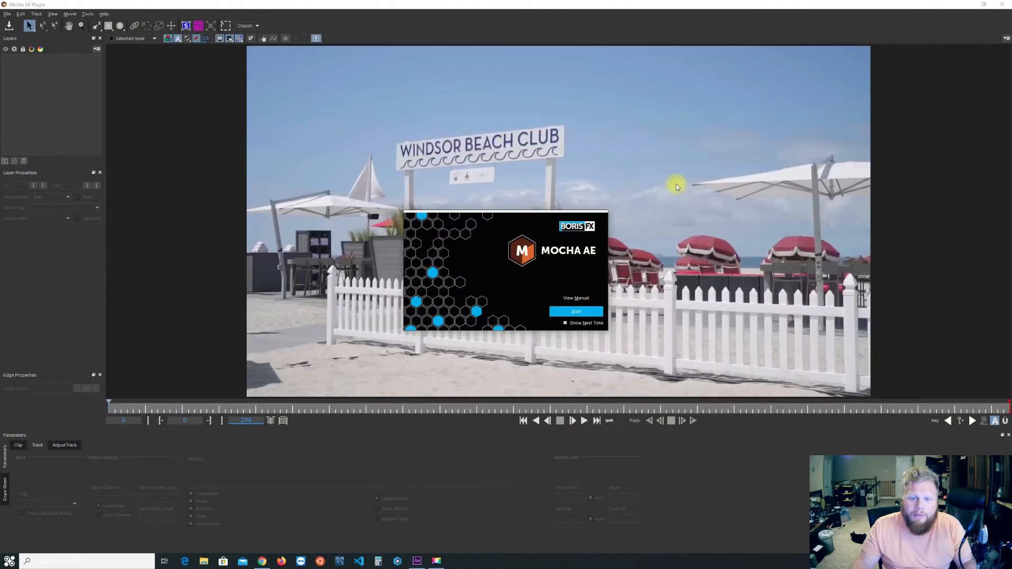
left_click(576, 312)
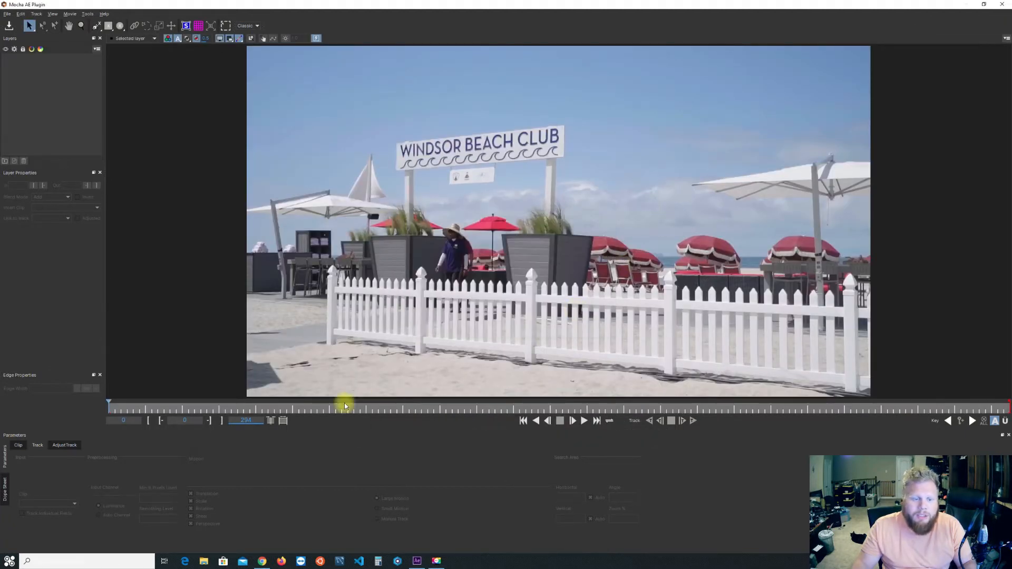
Set the clip's out point to frame 259 in Mocha and return the playhead to frame 0.
left_click_drag(109, 409, 901, 420)
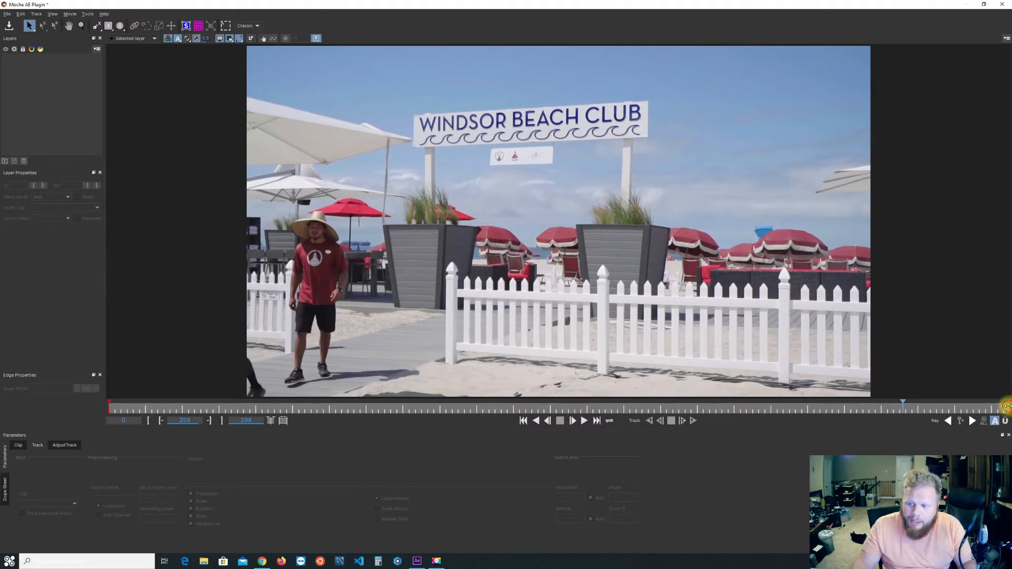
left_click_drag(996, 409, 908, 415)
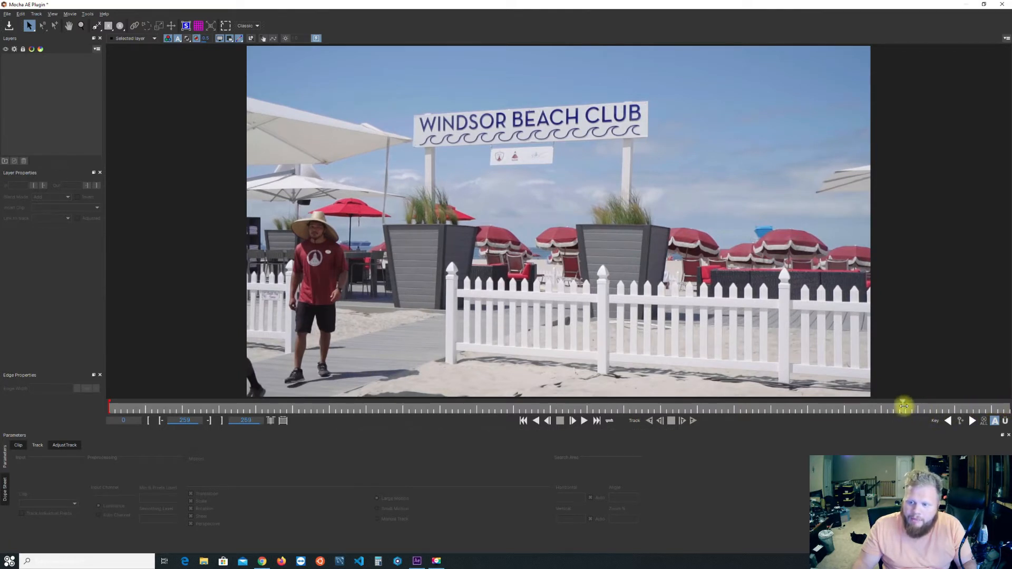
left_click(694, 421)
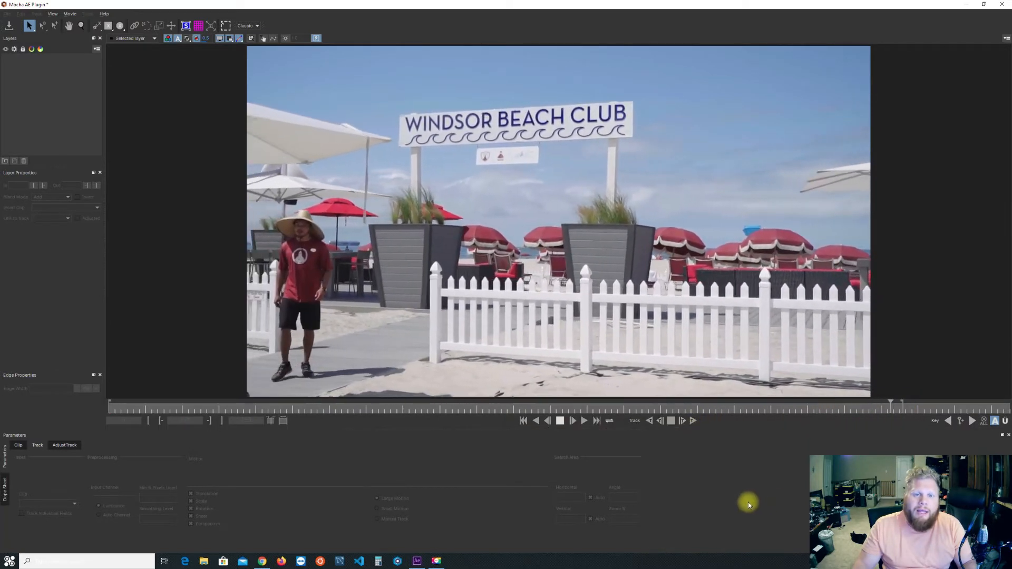
key("space")
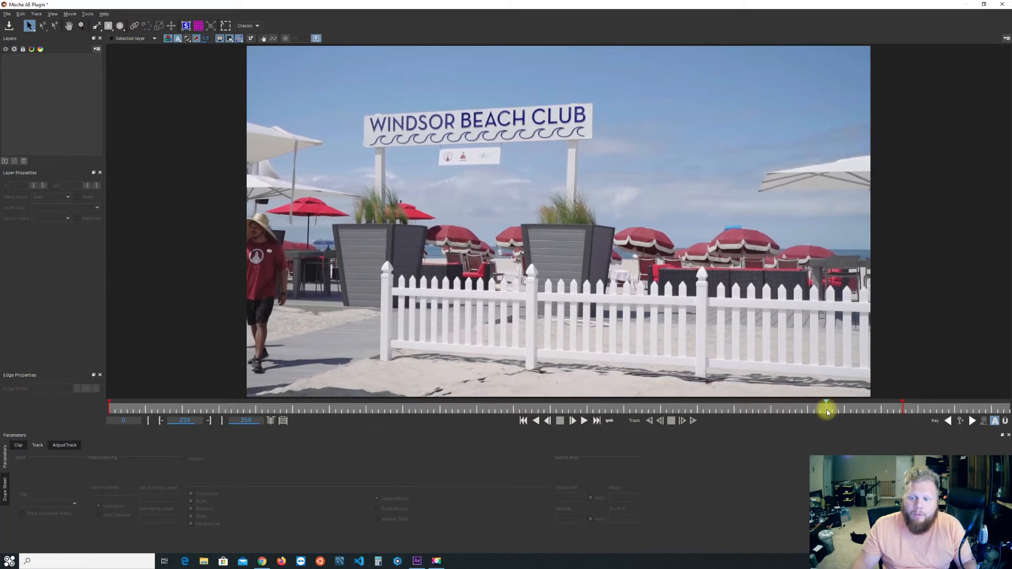
left_click(828, 411)
left_click_drag(829, 409, 102, 411)
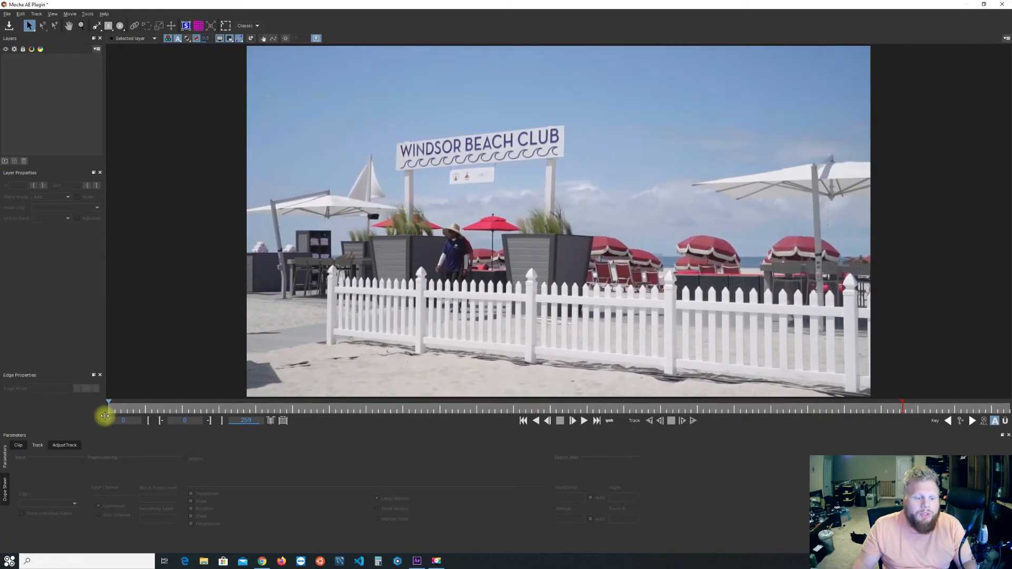
Try the Essentials workspace layout and switch back to Classic.
left_click(248, 26)
left_click(249, 34)
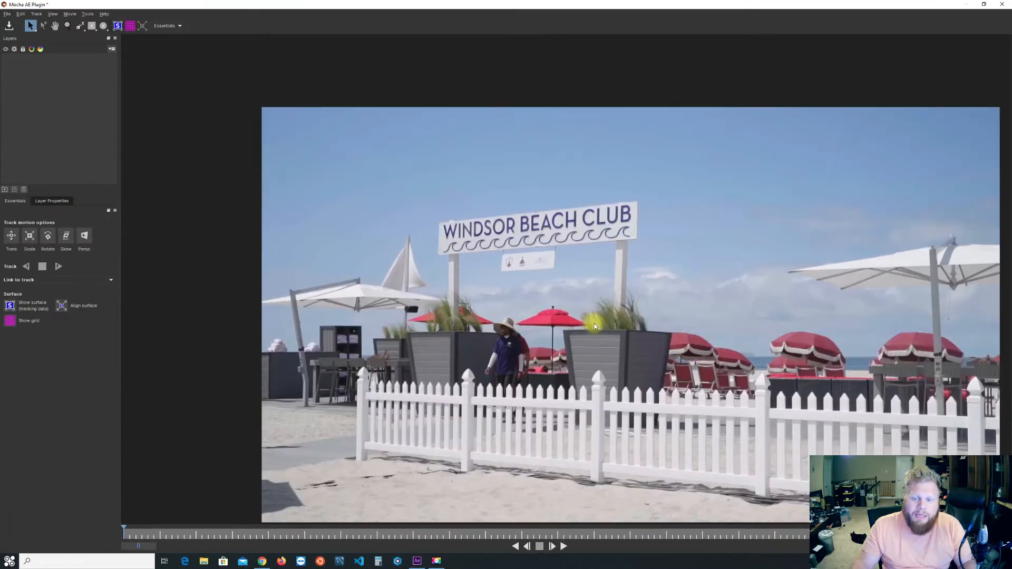
key("x")
left_click_drag(595, 327, 537, 278)
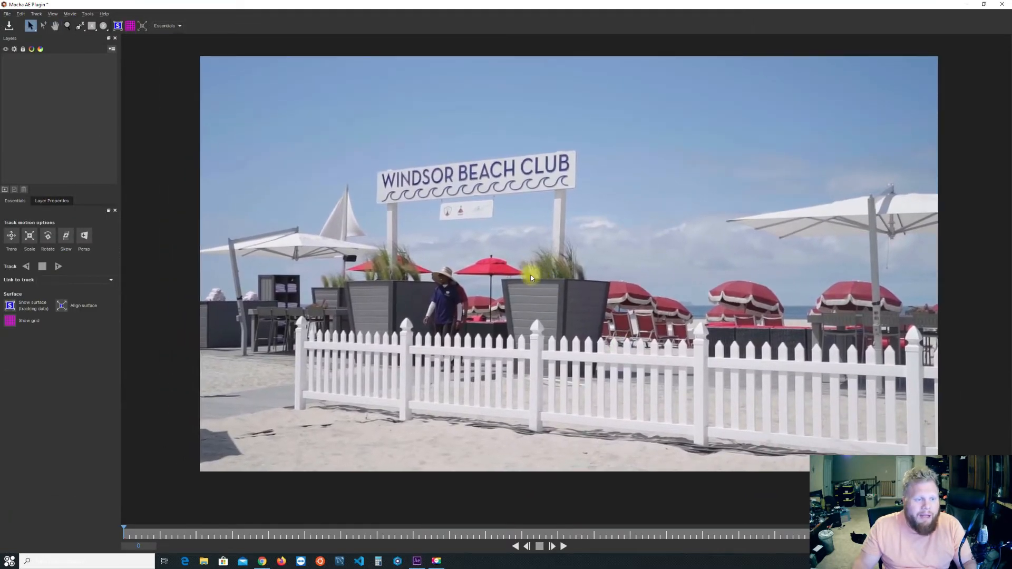
left_click(166, 26)
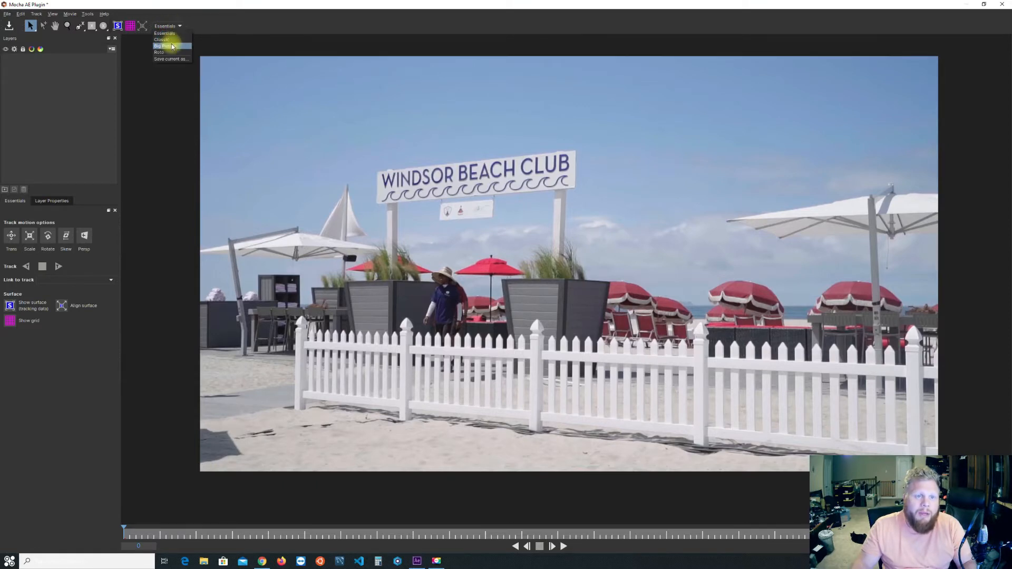
left_click(168, 40)
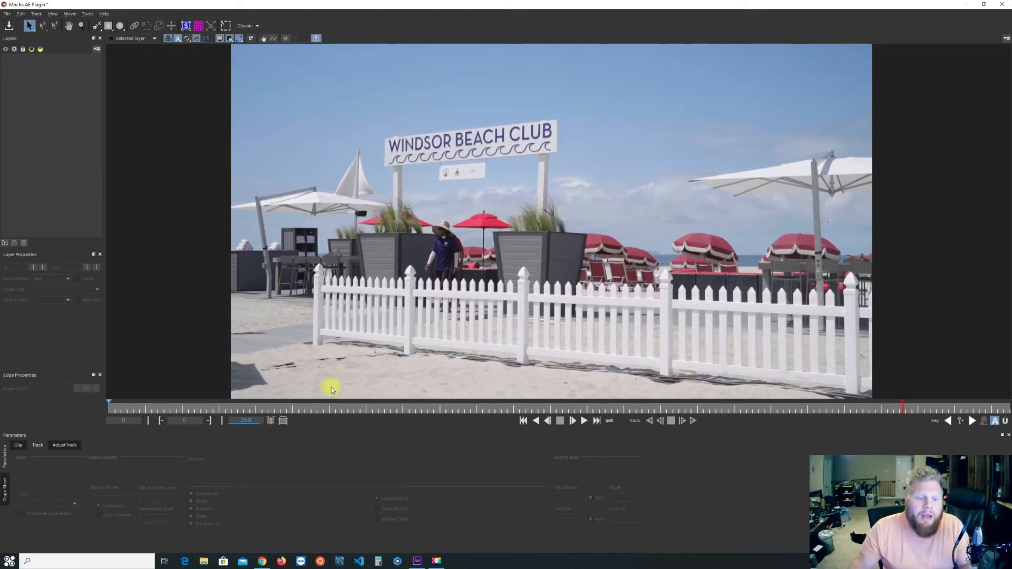
Draw a closed four-point X-Spline around the Windsor Beach Club sign, just outside its corners.
left_click(97, 27)
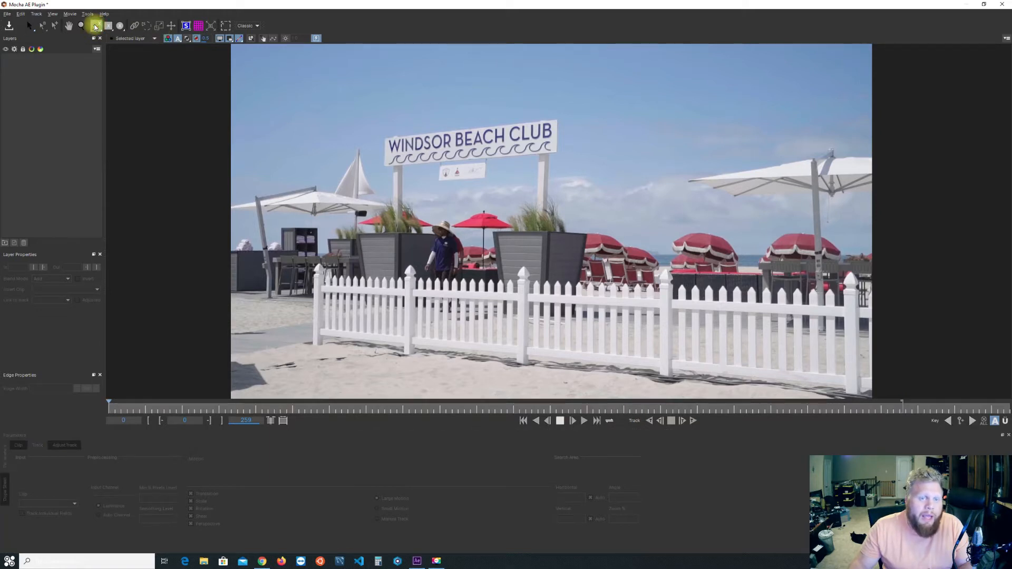
left_click(381, 134)
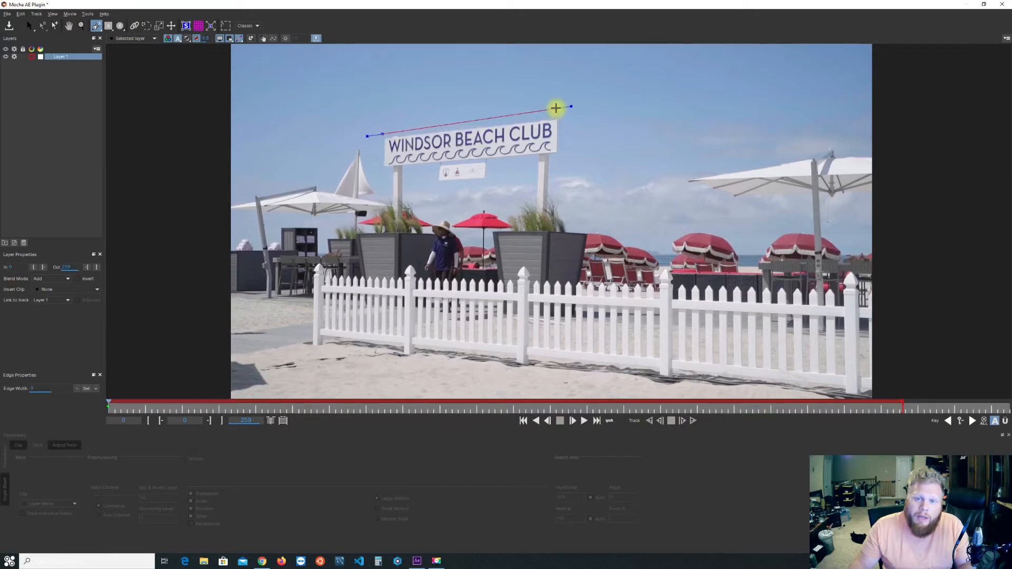
left_click(563, 115)
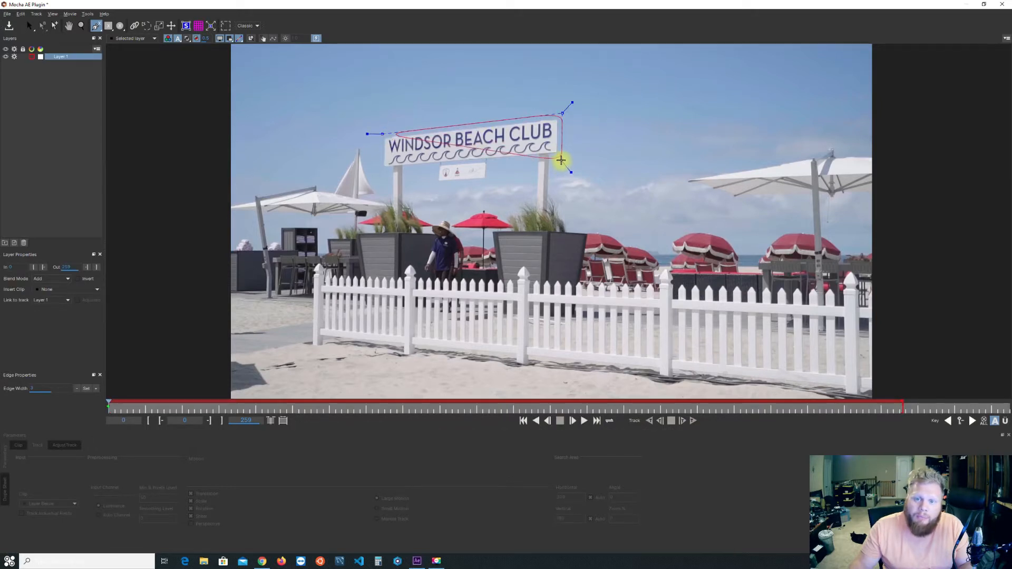
left_click(386, 172)
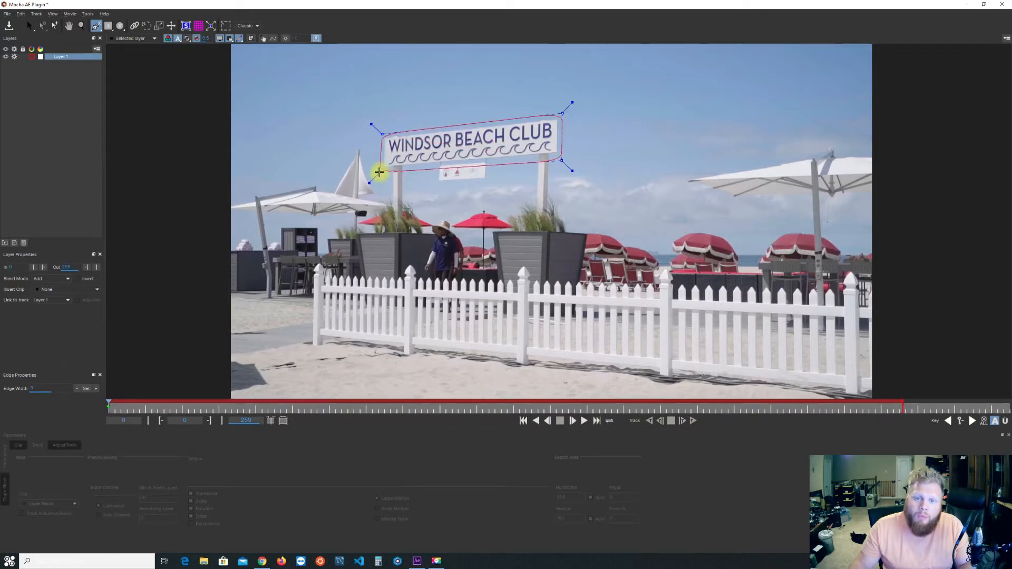
left_click_drag(382, 175, 378, 172)
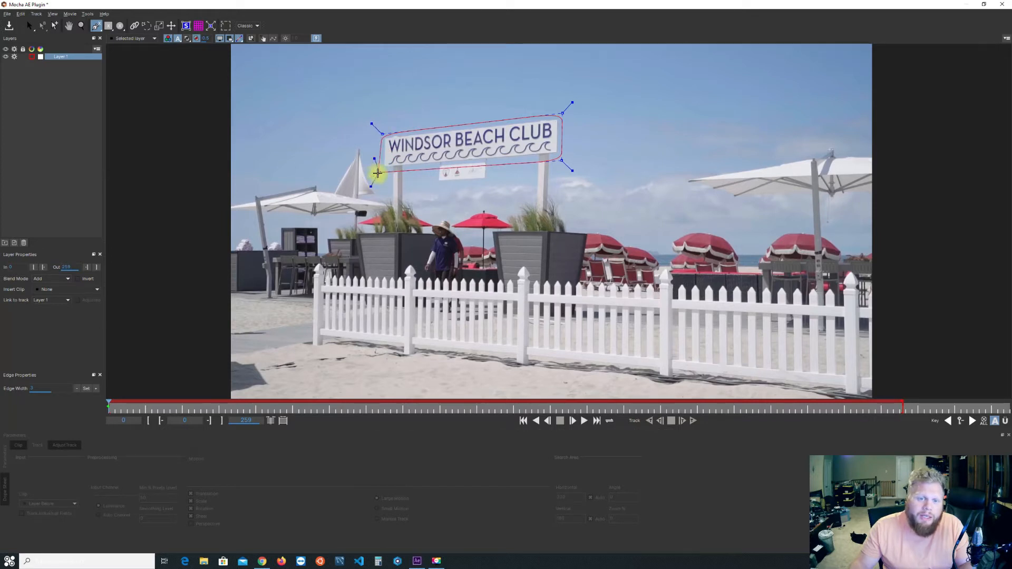
right_click(371, 172)
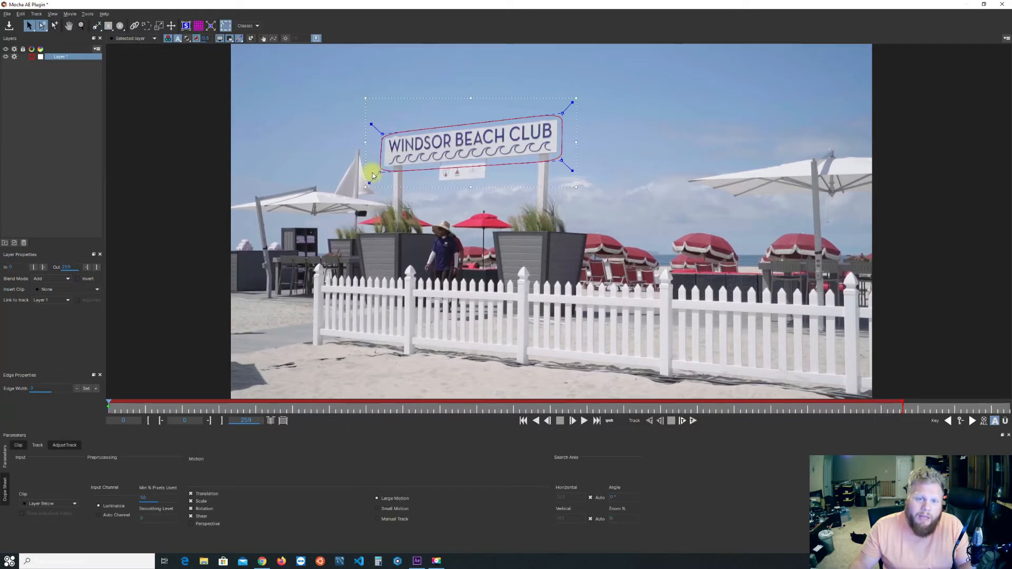
Fine-tune the spline's lower corner points and upper-left point to fit around the sign.
left_click_drag(561, 160, 562, 159)
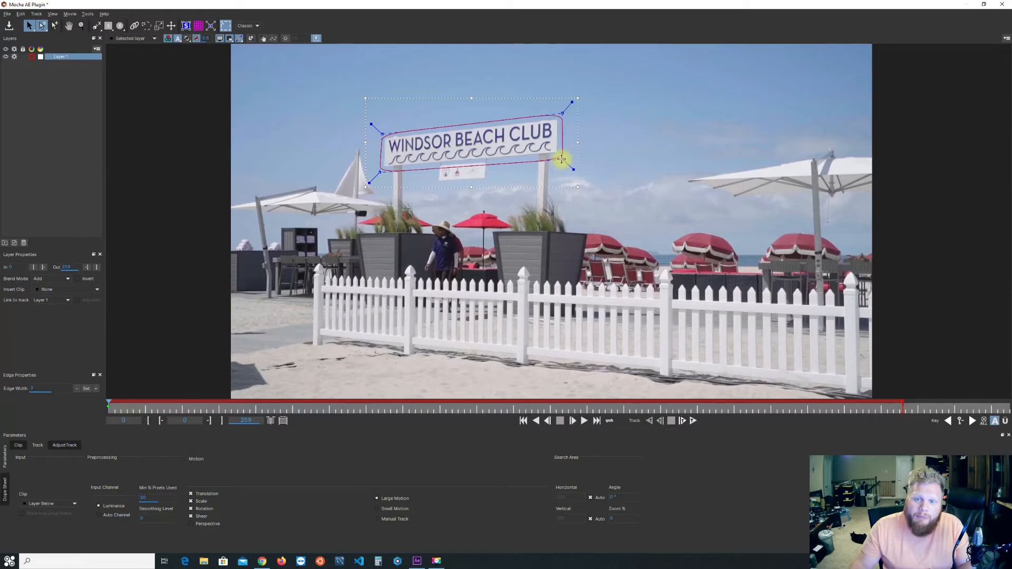
left_click_drag(379, 172, 380, 171)
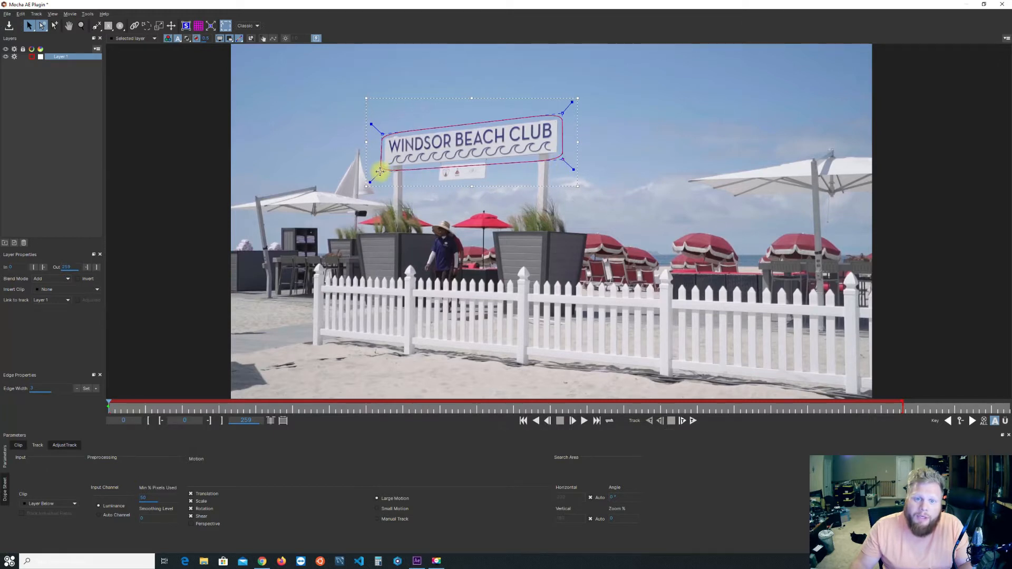
left_click_drag(380, 133, 380, 131)
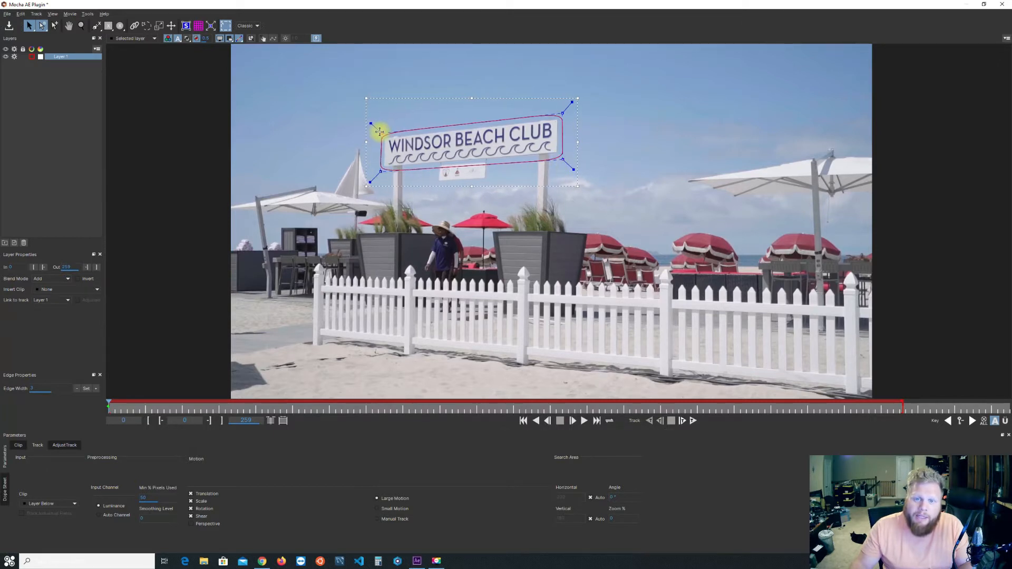
Tighten the X-Spline's four corner points so the outline sits closely around the Windsor Beach Club sign.
left_click_drag(565, 158, 562, 159)
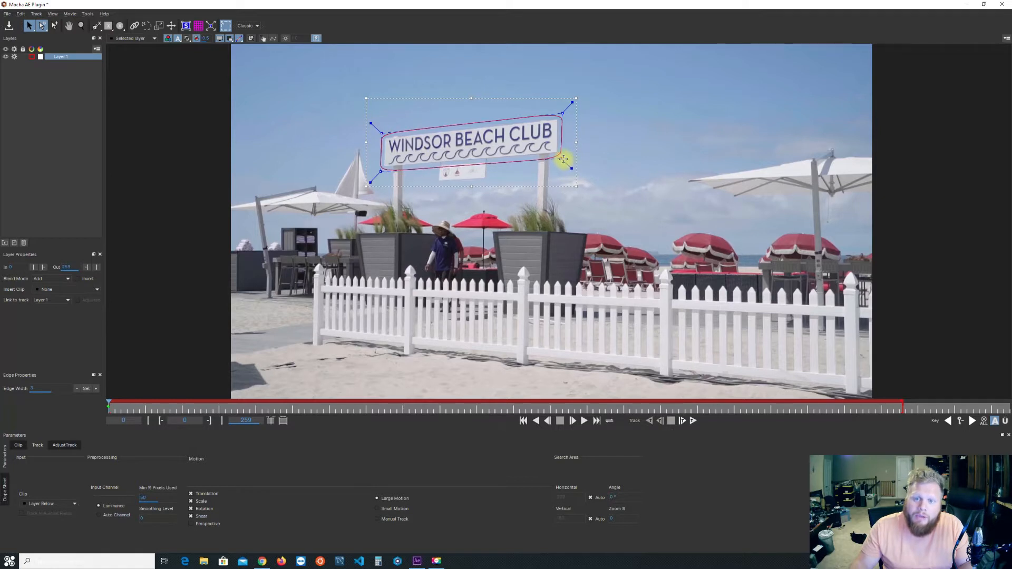
left_click(554, 111)
left_click_drag(561, 116, 562, 114)
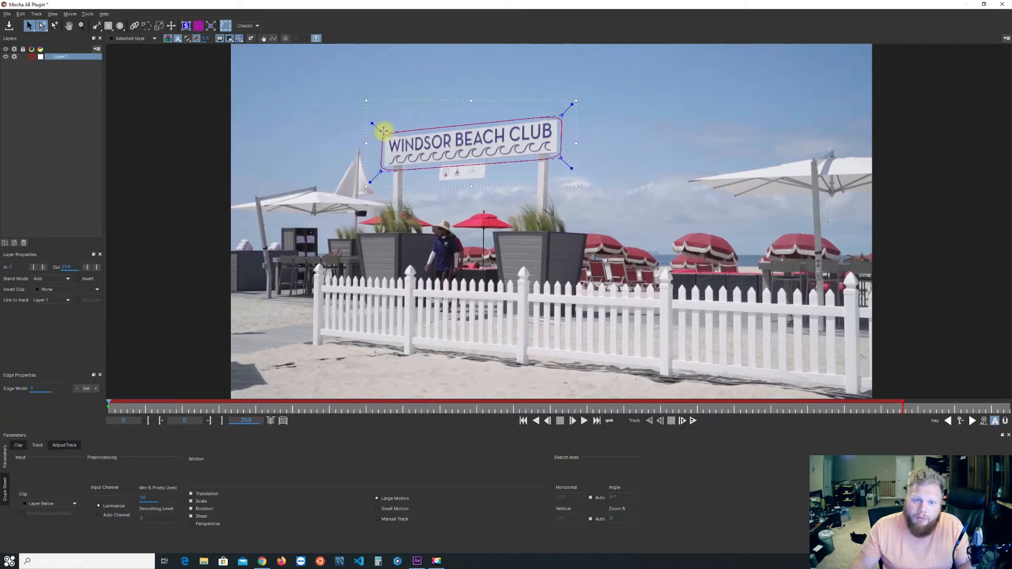
left_click_drag(380, 173, 383, 173)
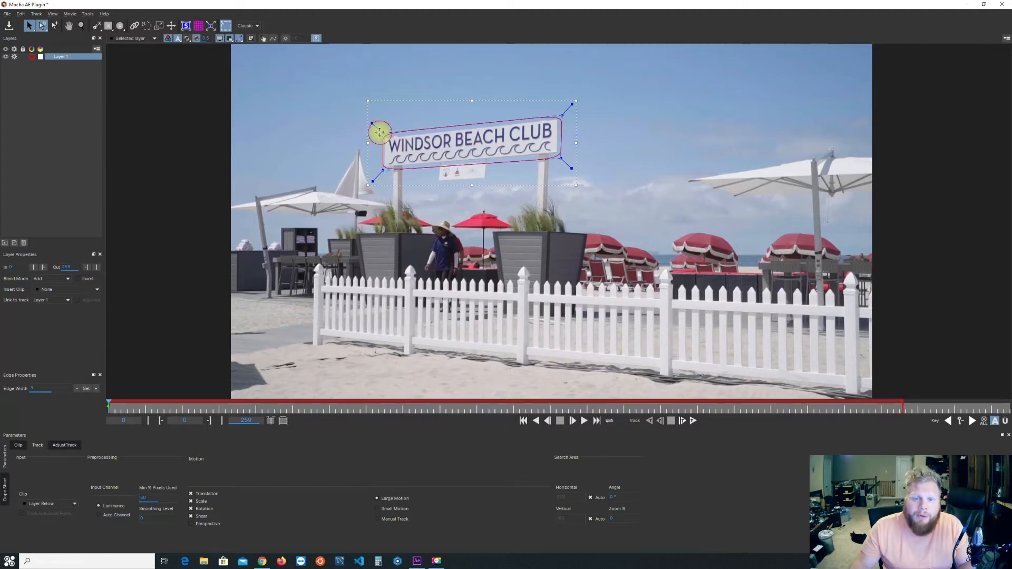
left_click_drag(380, 132, 378, 130)
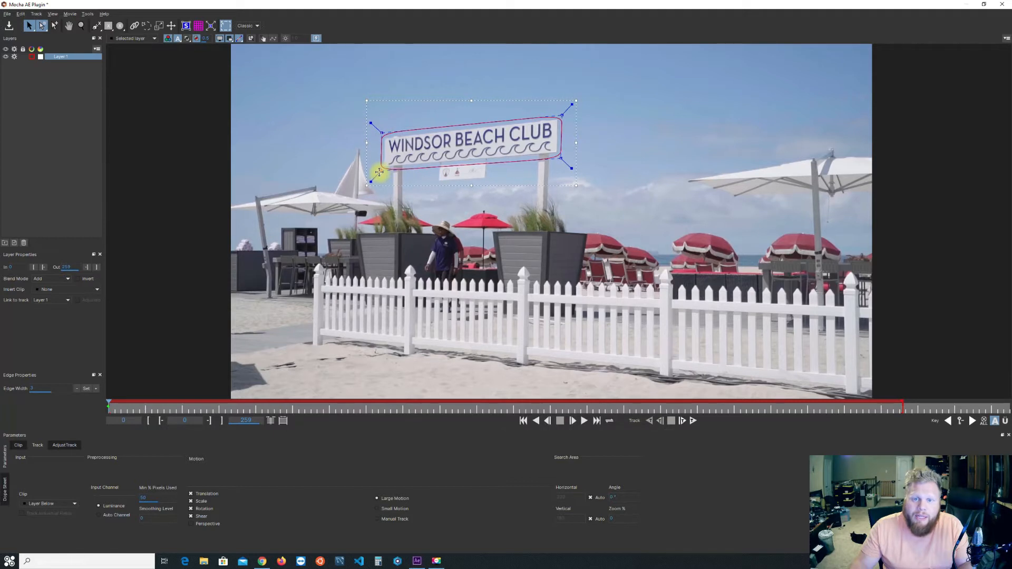
Include perspective in the tracked motion, set the minimum percentage of pixels used to 90, and track the sign forward through the clip.
left_click(206, 527)
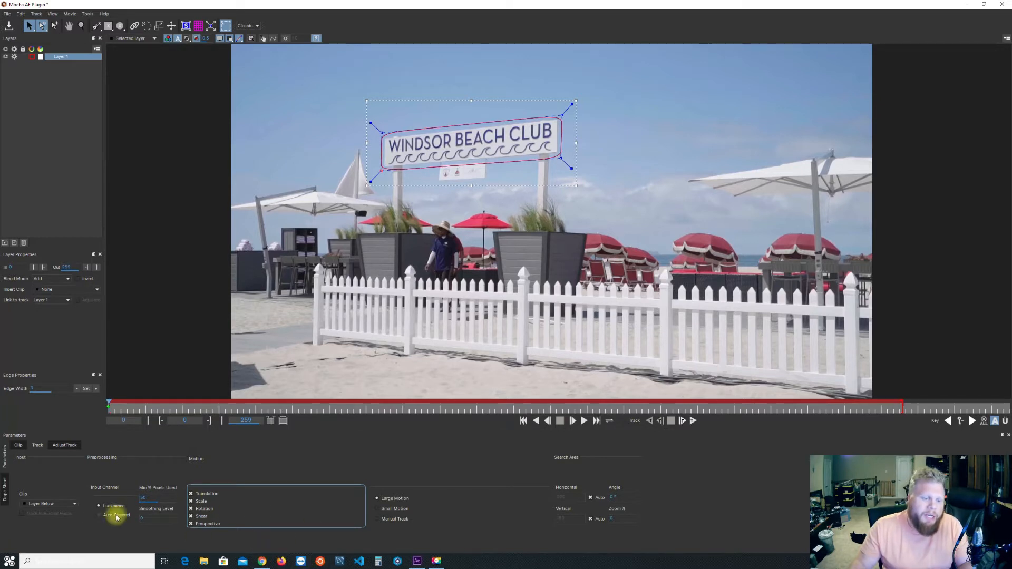
left_click(153, 497)
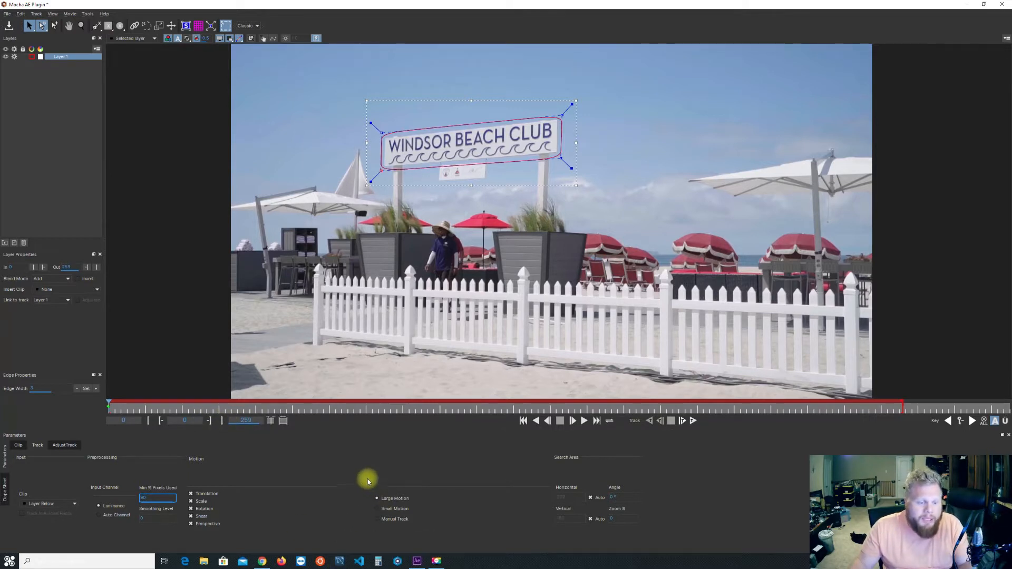
left_click(693, 422)
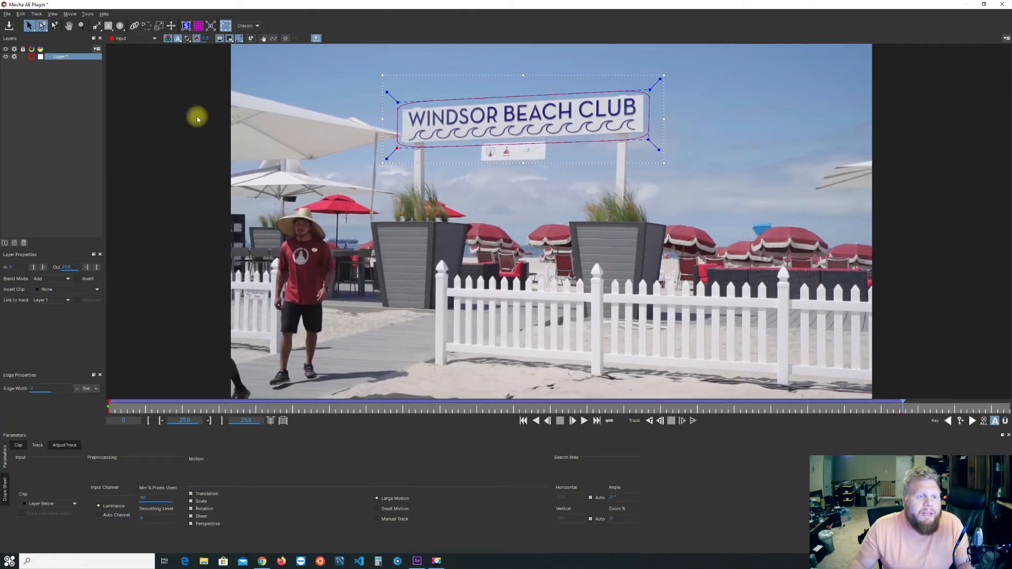
Show the planar surface and align its upper-left and lower-left corners with the sign's matching corners.
left_click(186, 26)
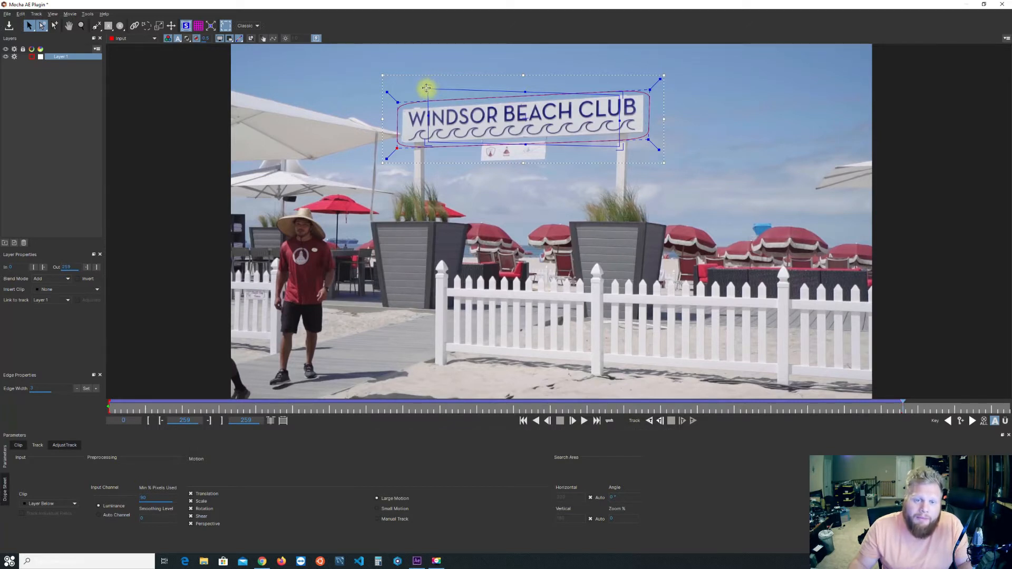
left_click_drag(427, 88, 401, 109)
left_click(81, 26)
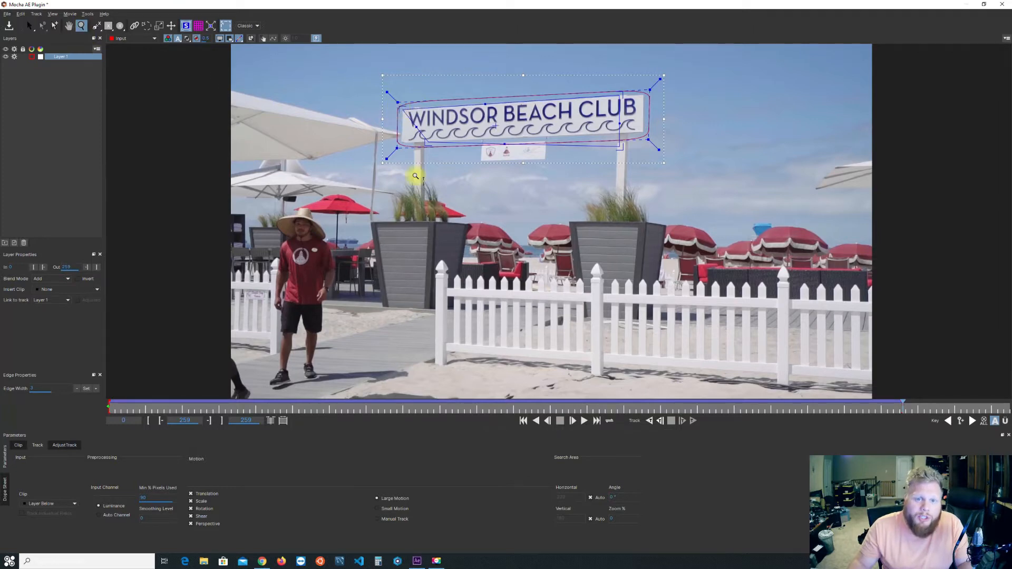
left_click_drag(407, 148, 449, 46)
left_click_drag(505, 207, 509, 144)
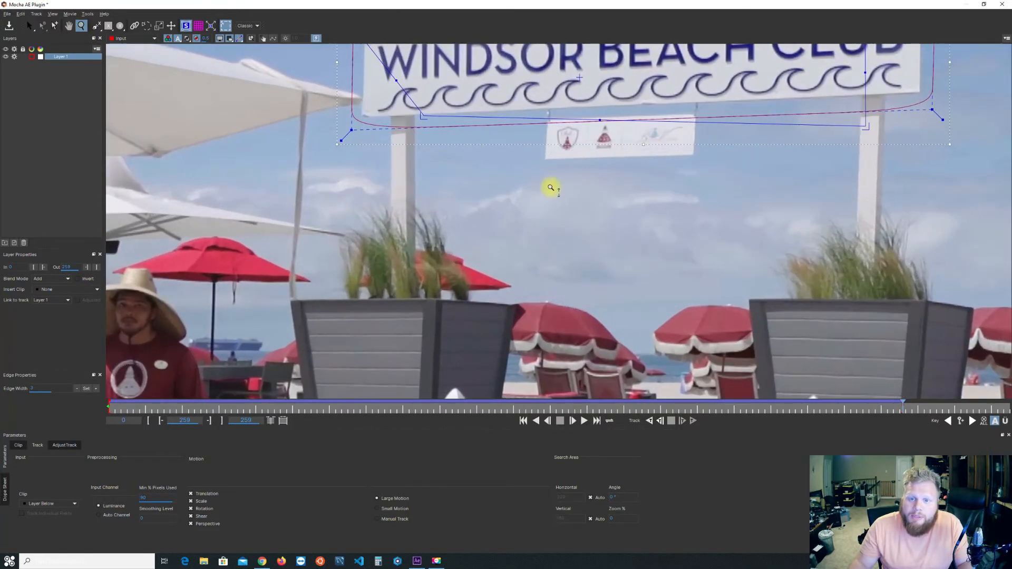
key("x")
left_click_drag(550, 189, 493, 338)
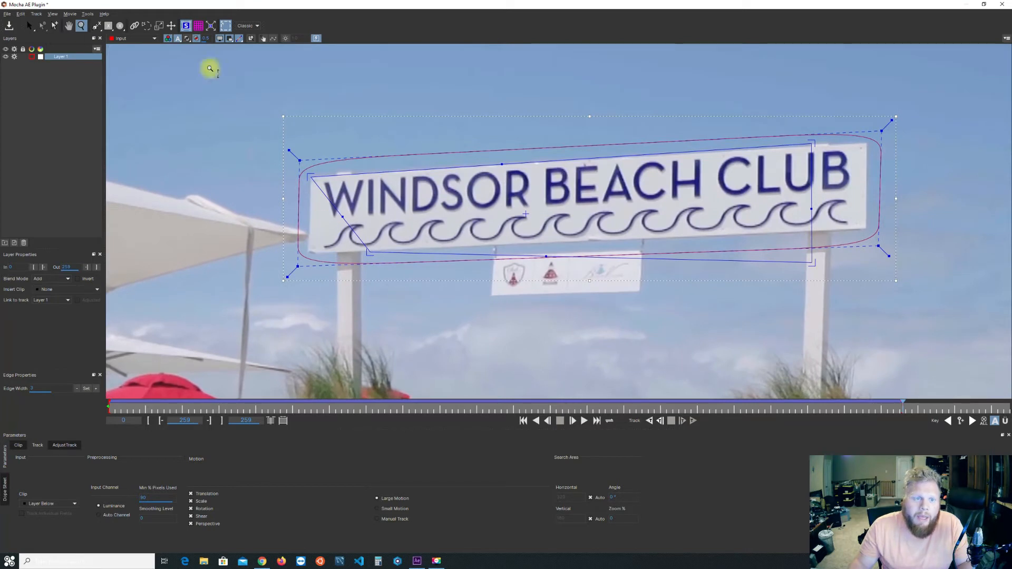
left_click(43, 25)
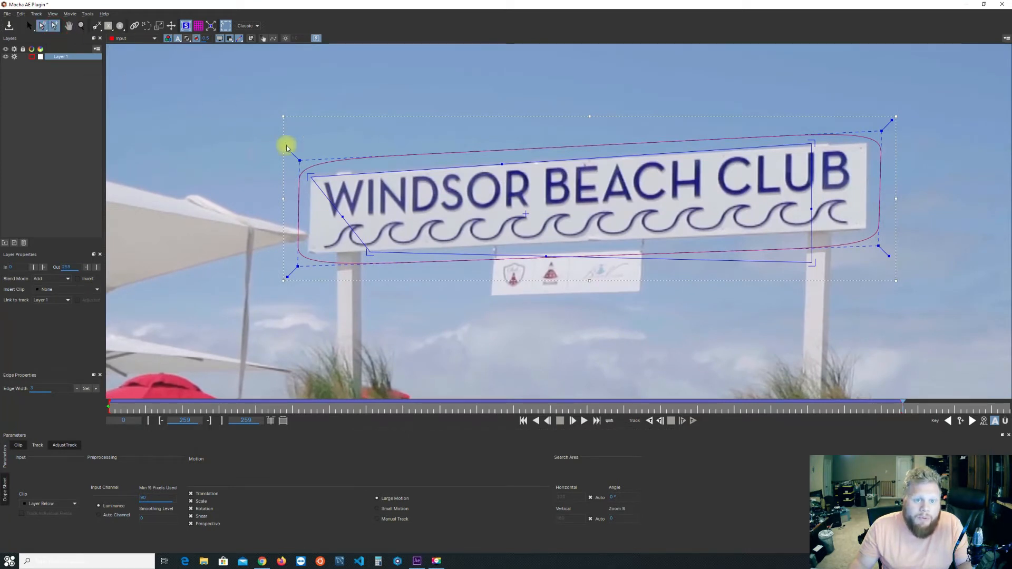
left_click_drag(310, 176, 308, 177)
left_click_drag(371, 252, 307, 254)
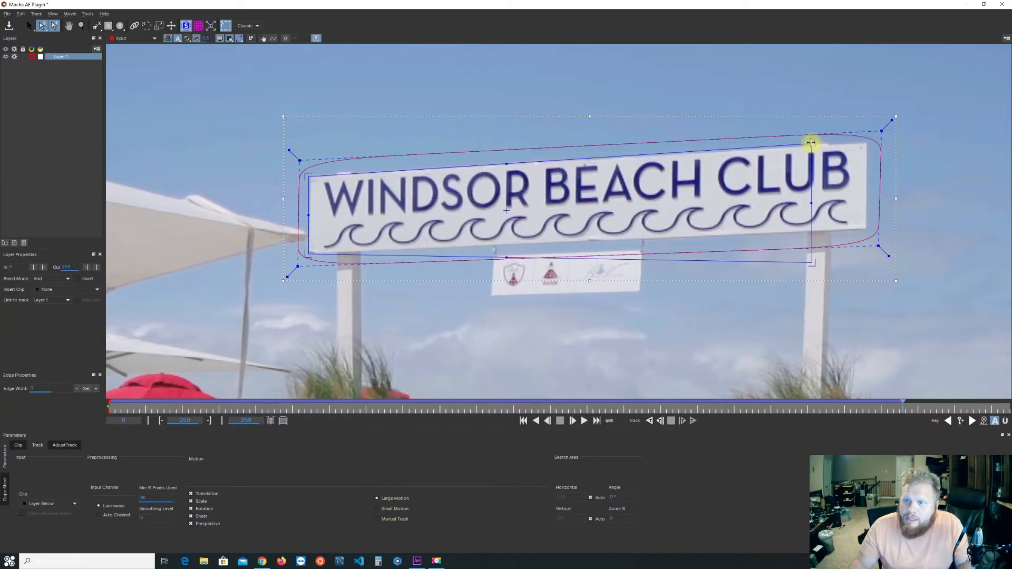
Place the planar surface's two right-hand corners on the sign's corners and refine its upper-left corner.
left_click_drag(811, 143, 869, 142)
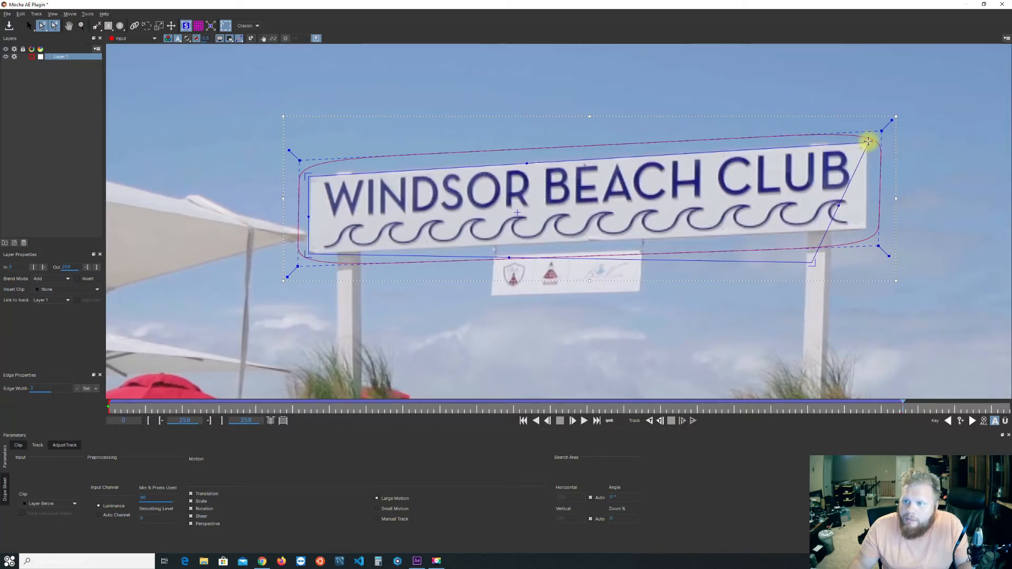
left_click_drag(813, 264, 869, 231)
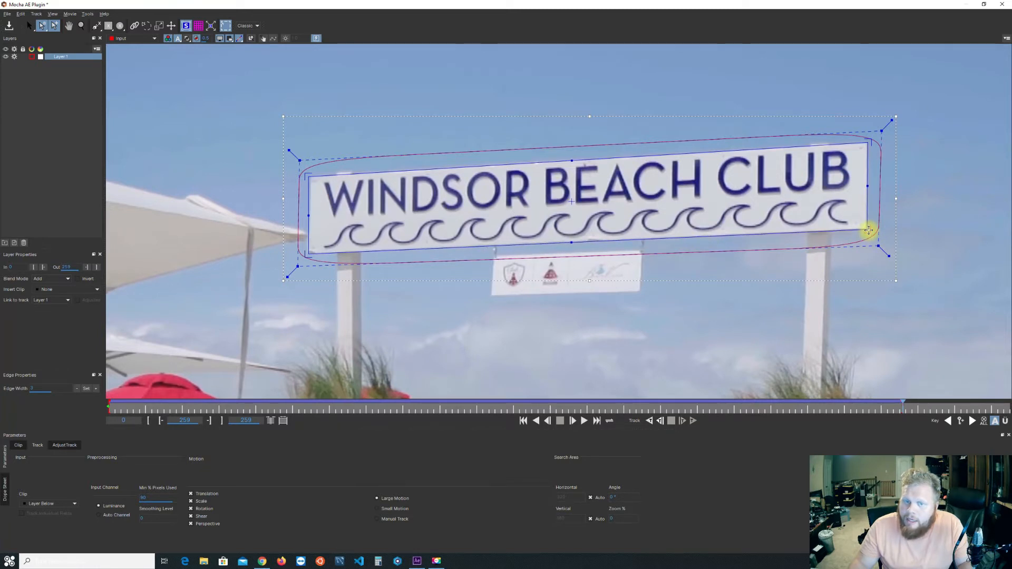
left_click_drag(306, 175, 306, 175)
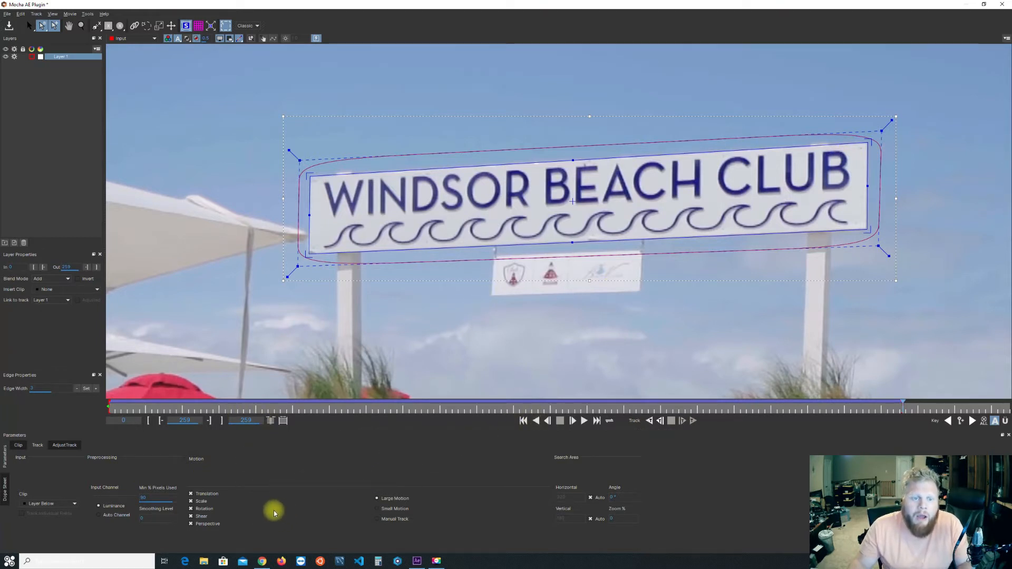
Step back and forth through the clip's last frames to check that the planar surface stays on the sign.
key("Left")
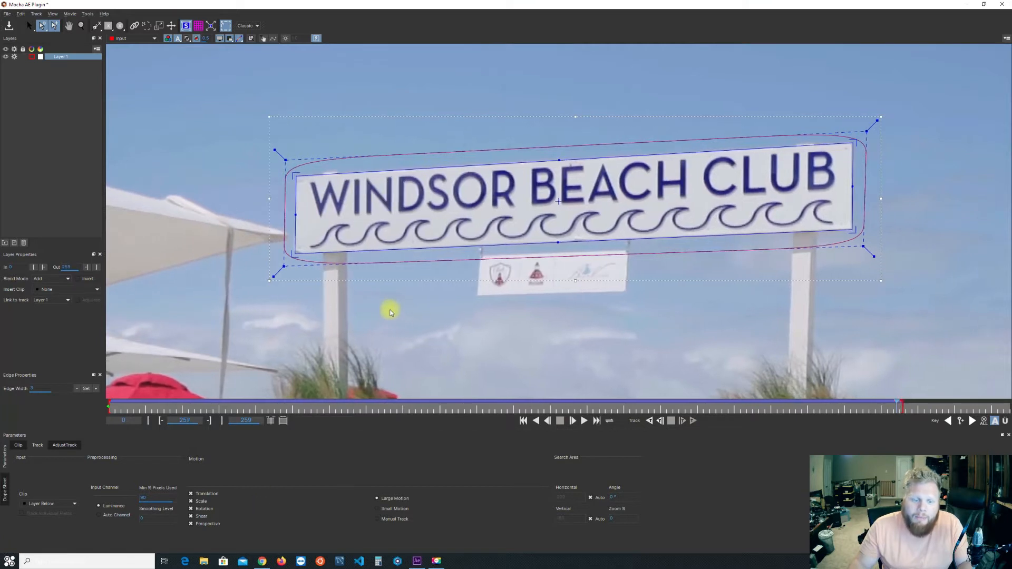
key("Right")
key("Right")
key("Right")
key("Left")
key("Left")
key("Left")
key("Left")
key("Left")
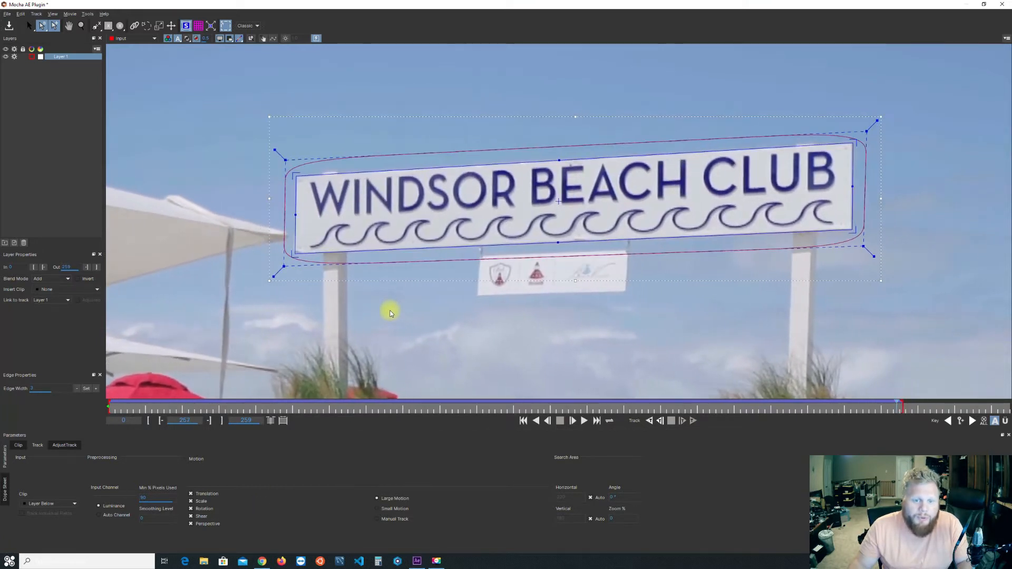
key("Right")
key("Right")
key("Right")
Play the clip with the whole frame in view to review how the planar surface follows the sign.
left_click(69, 25)
scroll(264, 222, "down", 4)
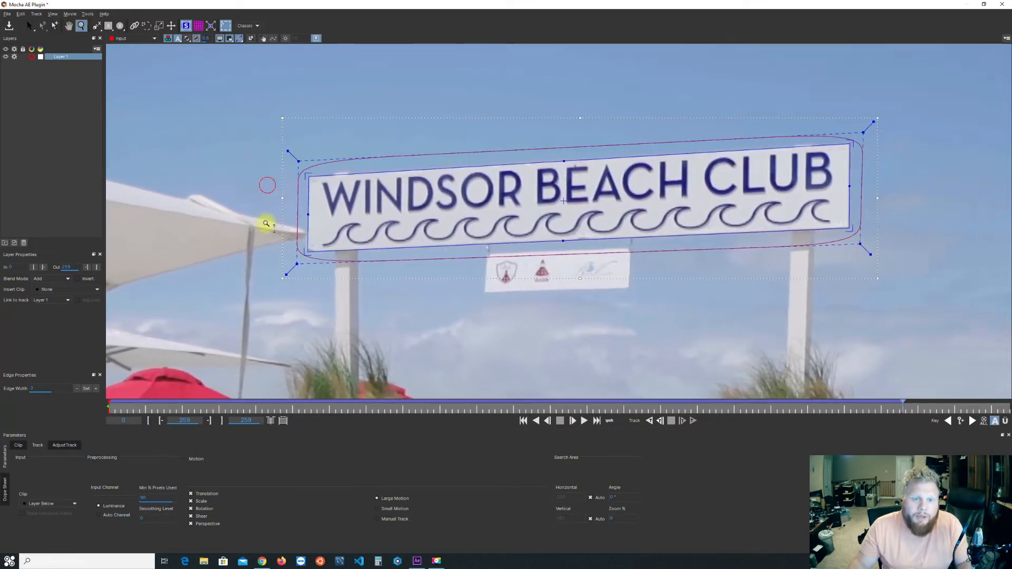
left_click_drag(267, 307, 335, 264)
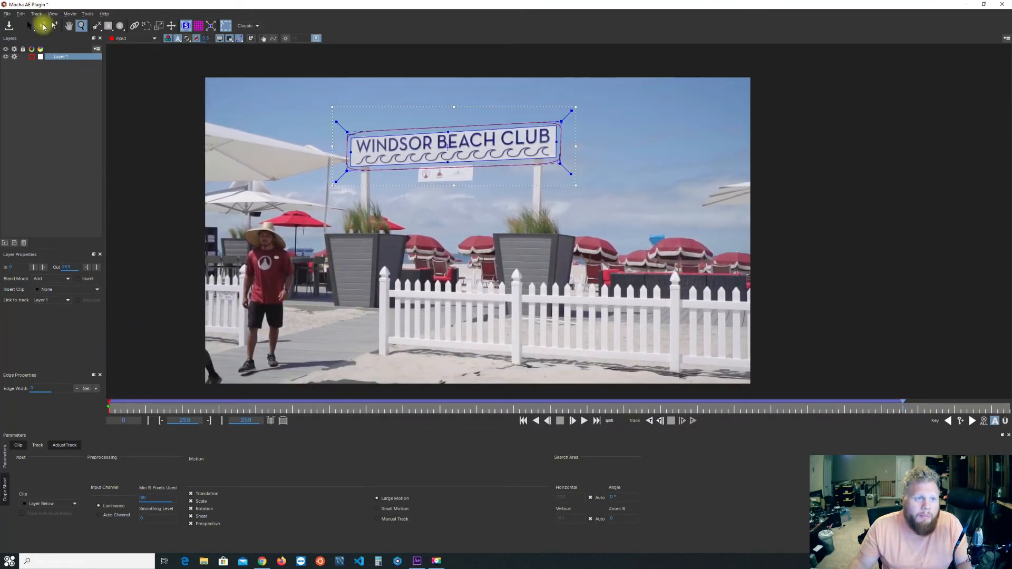
left_click(43, 25)
key("space")
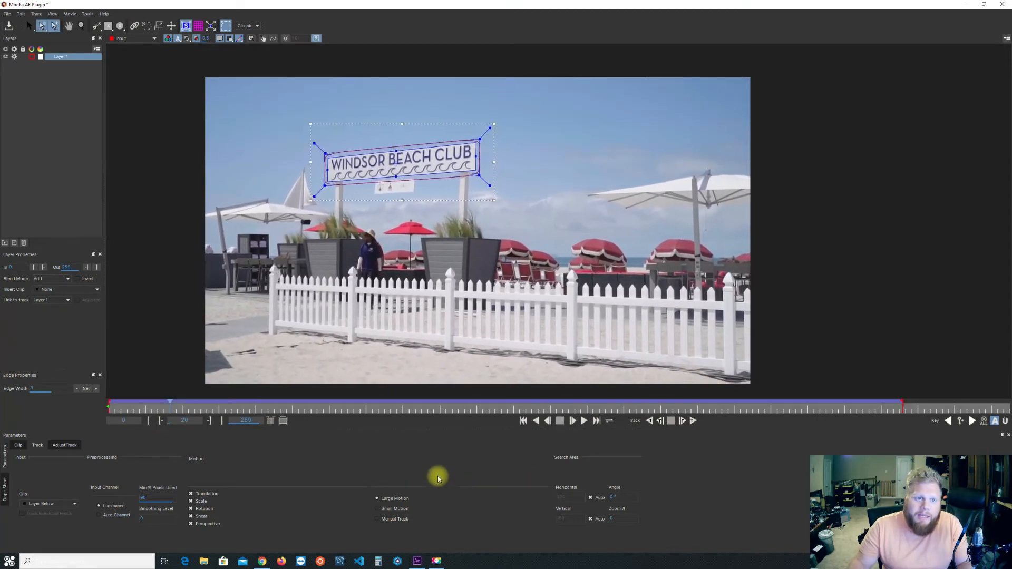
Show the planar grid and play the clip to check the track's perspective against the sign.
left_click(199, 26)
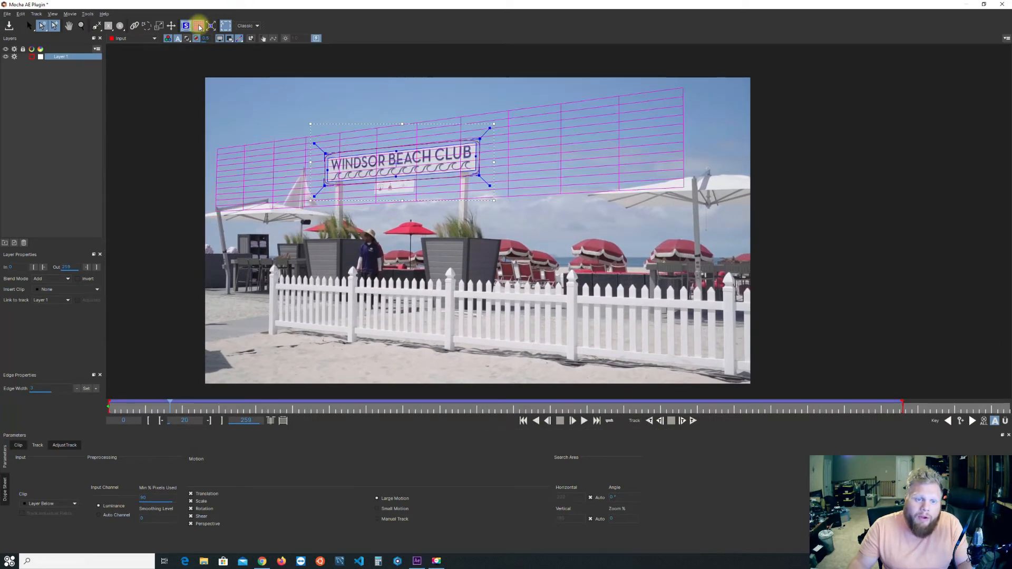
key("space")
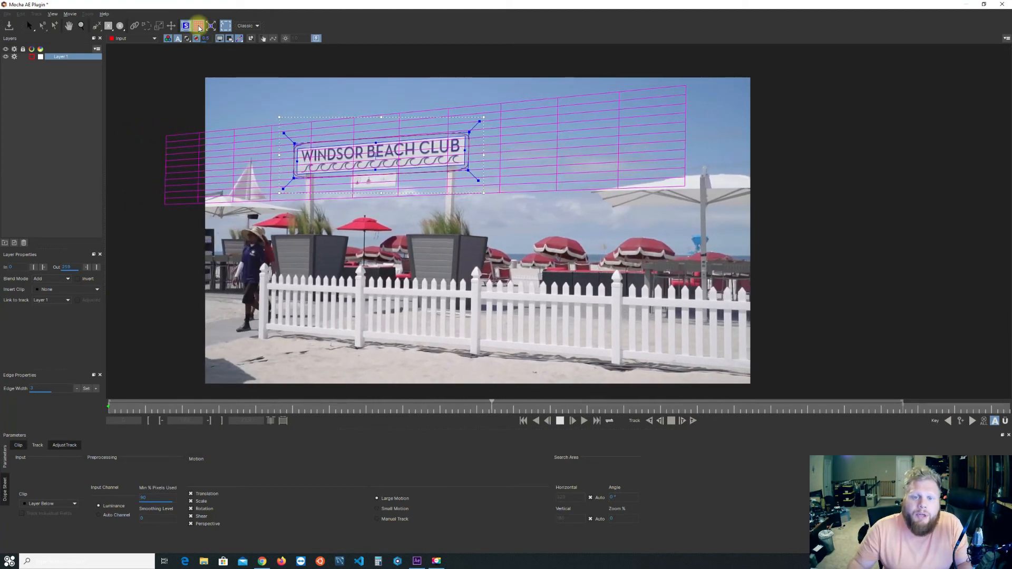
left_click(198, 26)
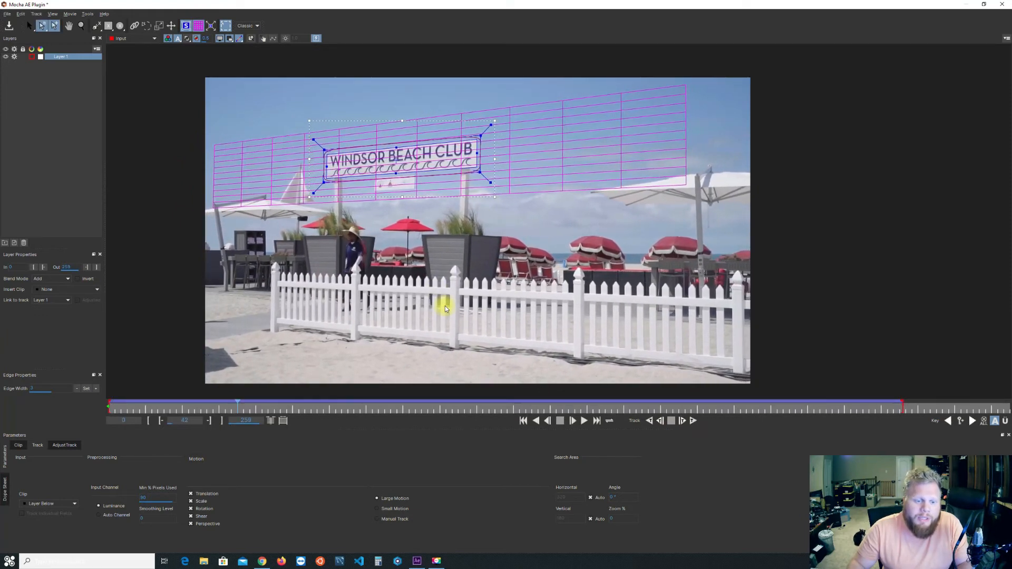
Switch to AdjustTrack, hide the planar grid, and advance to frame 43.
left_click(70, 446)
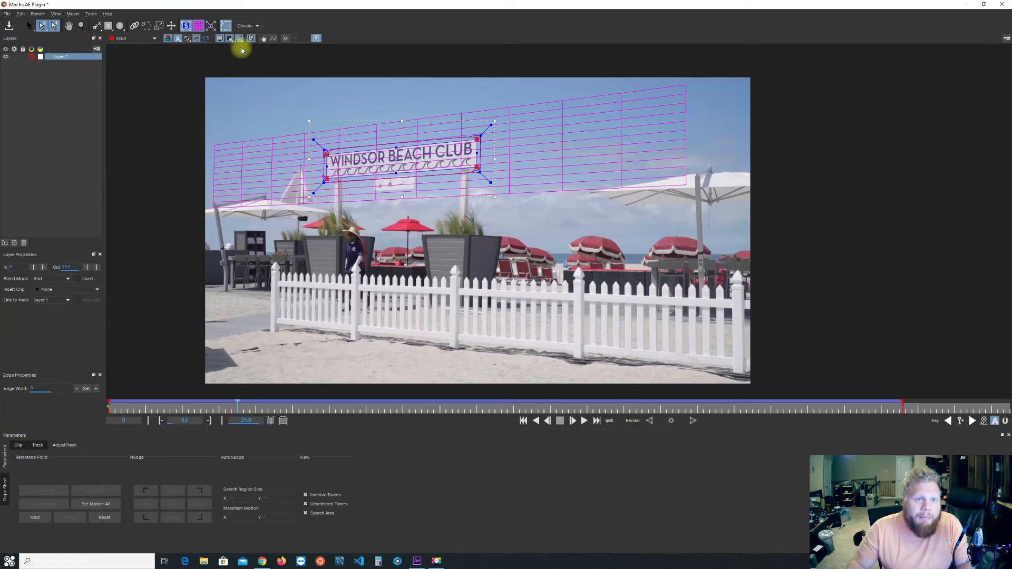
left_click(198, 26)
key("x")
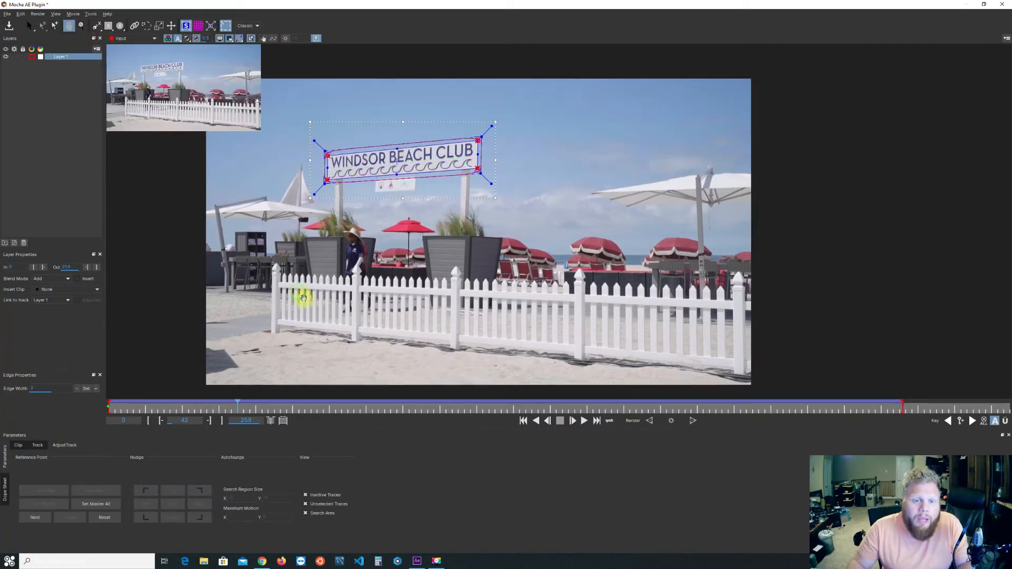
left_click_drag(300, 294, 336, 319)
key("Right")
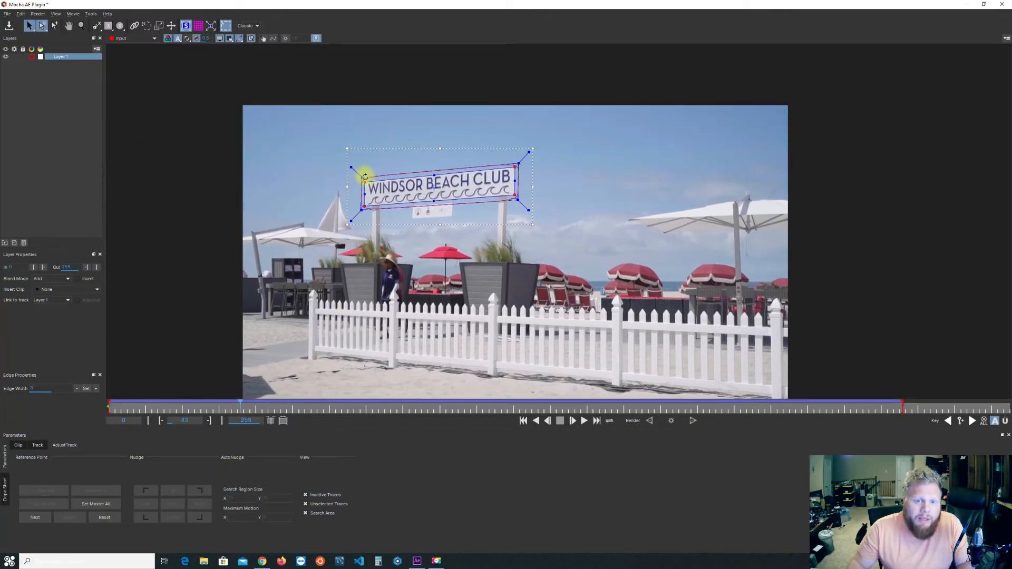
Nudge the planar surface's upper-left reference point onto the sign's corner at frame 43 using AdjustTrack.
left_click(82, 26)
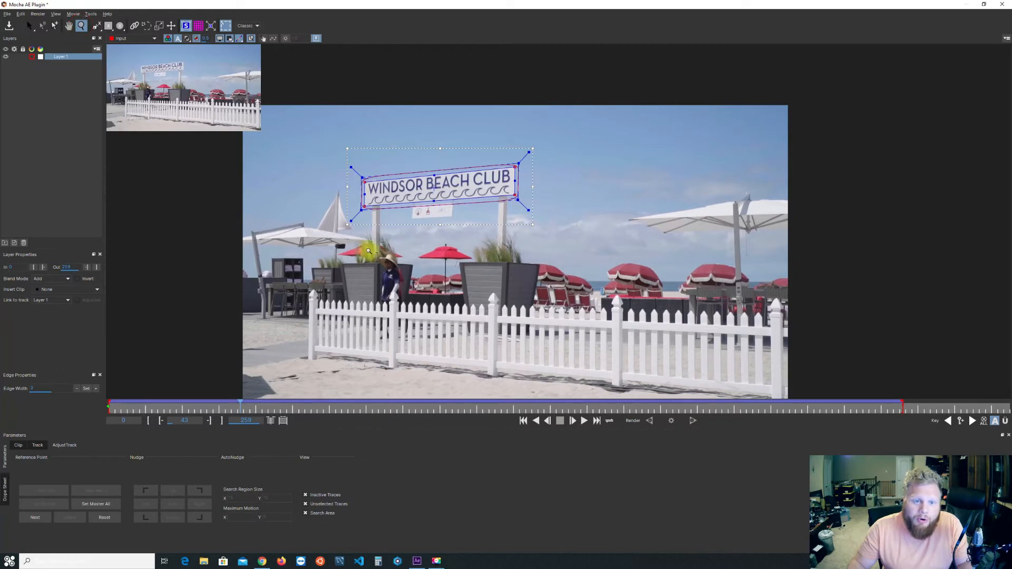
left_click_drag(393, 285, 414, 100)
key("x")
left_click_drag(364, 158, 423, 305)
key("z")
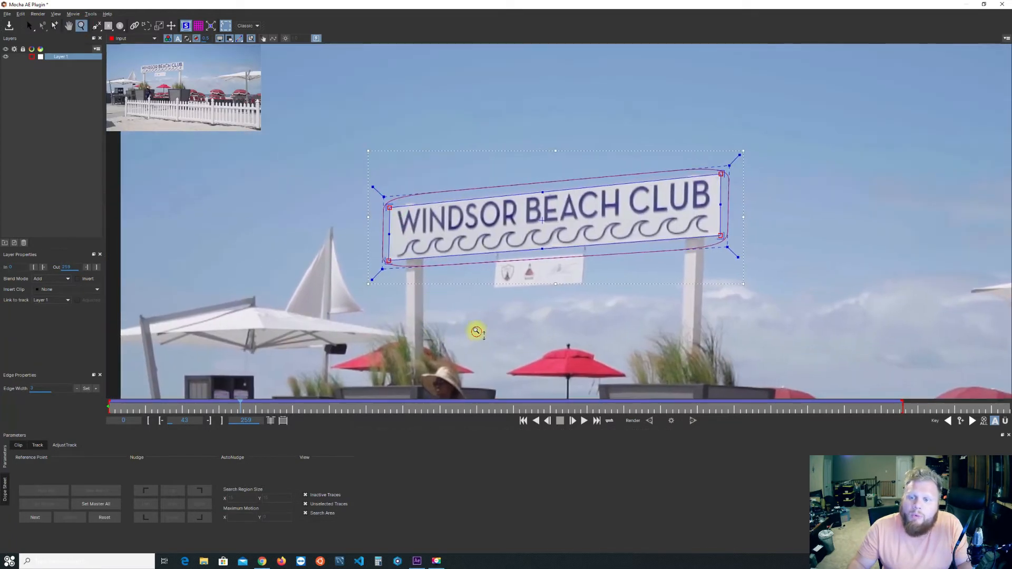
left_click_drag(476, 331, 429, 226)
key("x")
left_click_drag(409, 187, 381, 157)
key("z")
key("x")
left_click_drag(416, 298, 418, 248)
key("z")
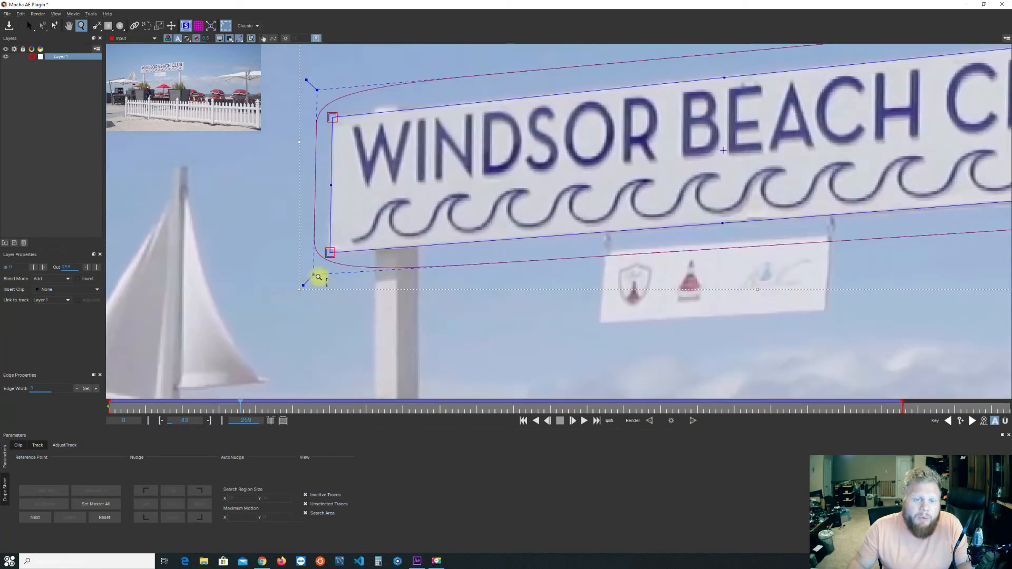
left_click(148, 493)
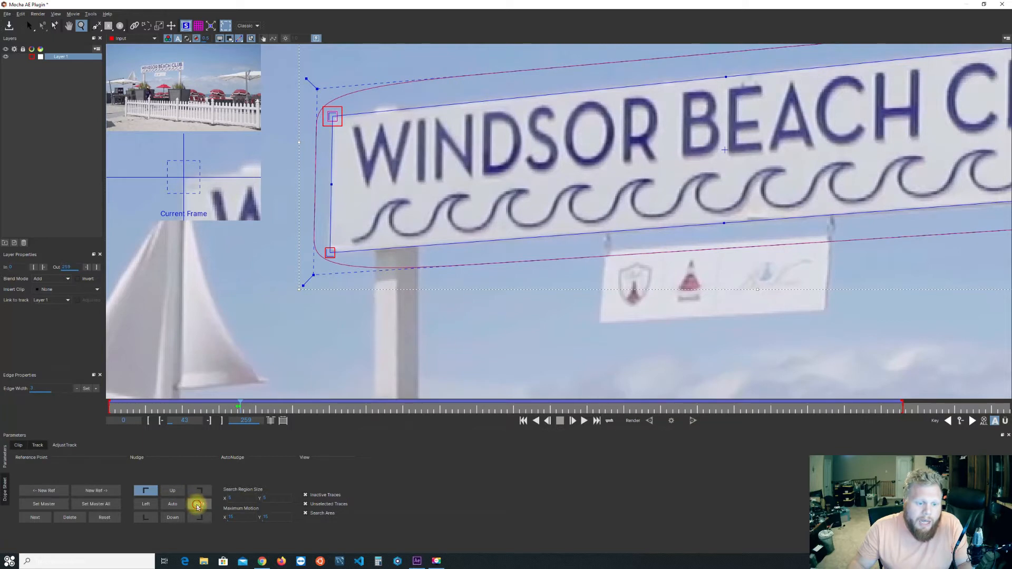
left_click(178, 506)
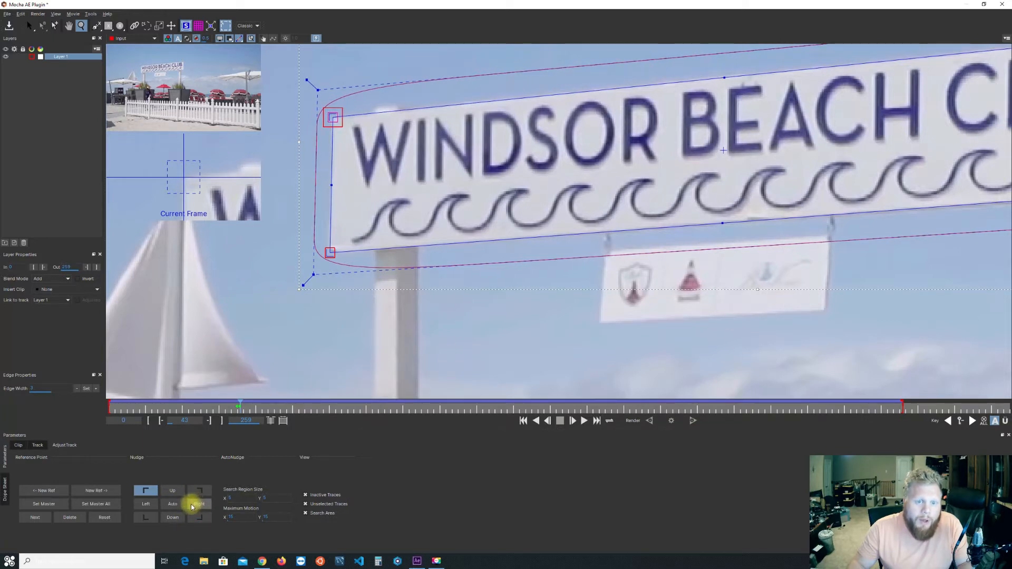
Adjust the planar surface's lower reference points at frame 43, nudging the lower-right one to the left.
left_click(146, 517)
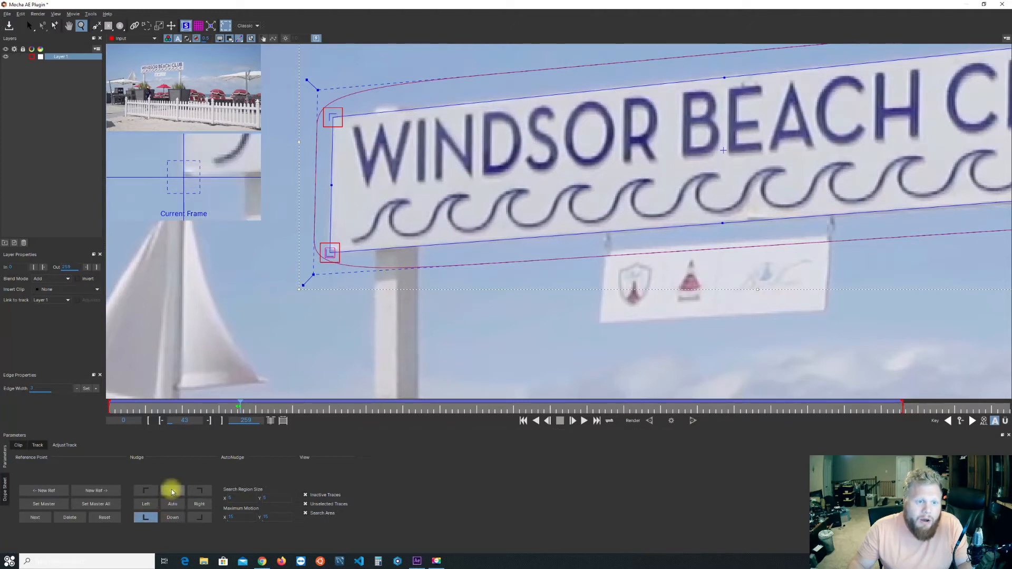
left_click(199, 517)
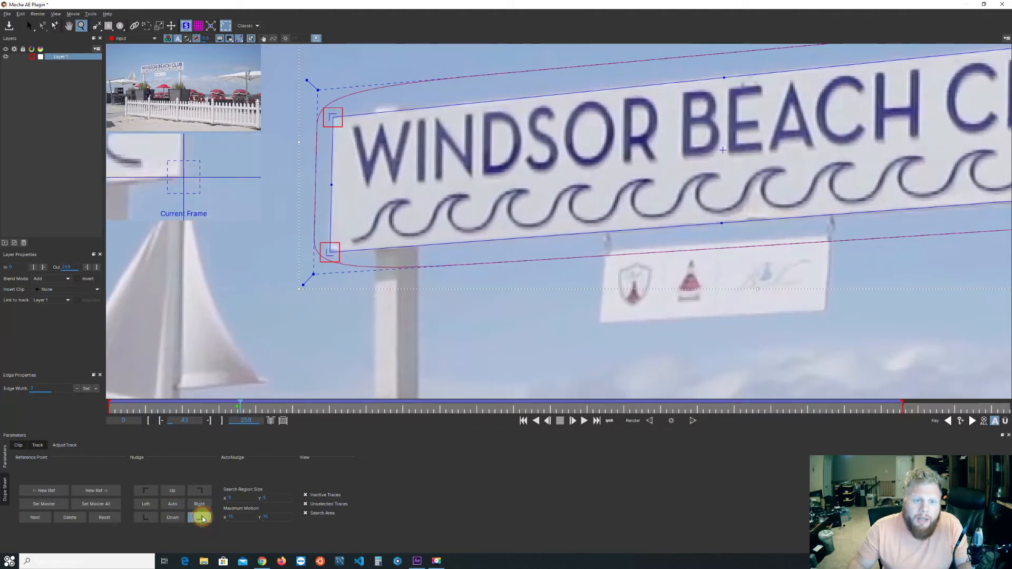
left_click(155, 507)
left_click(143, 506)
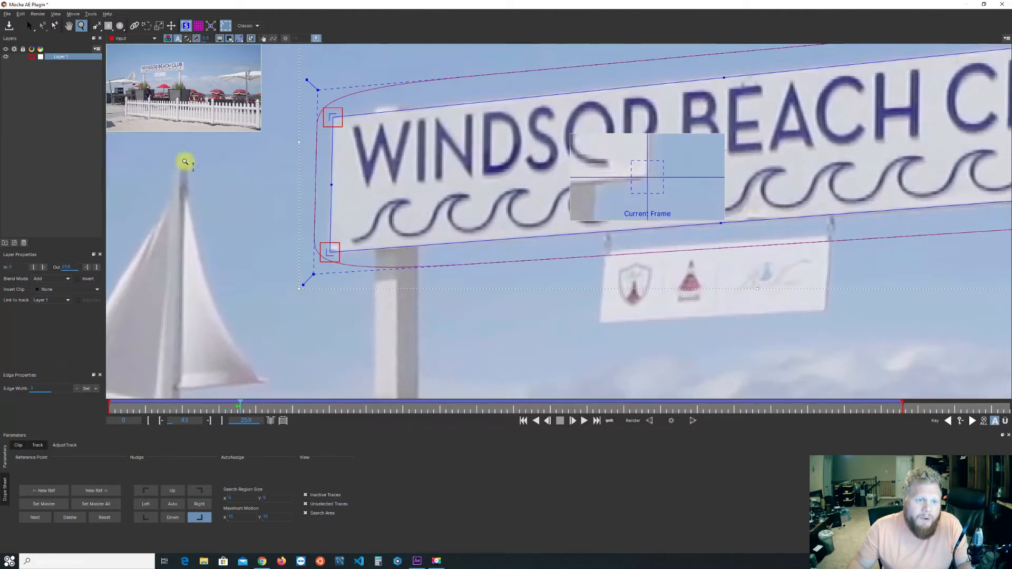
Nudge the planar surface's upper-right reference point down at frame 43, and move to the clip's last frame.
left_click(200, 490)
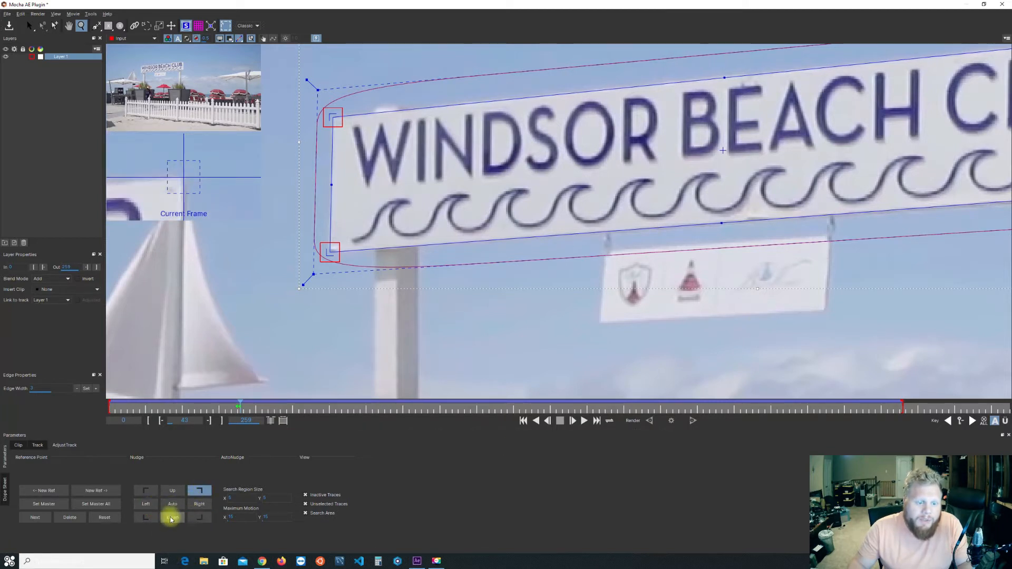
left_click(169, 520)
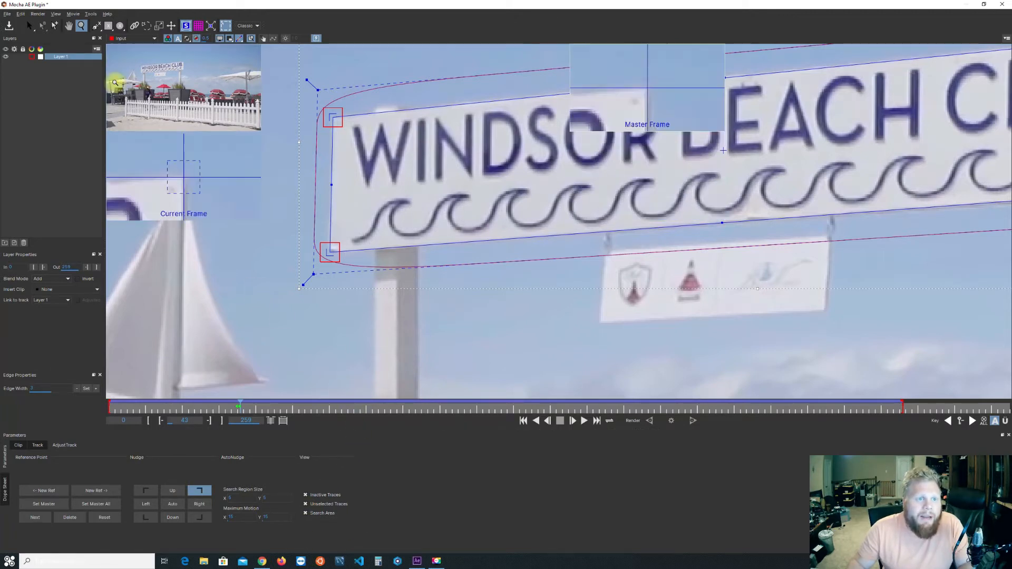
left_click(82, 27)
left_click_drag(313, 149, 327, 295)
left_click(284, 419)
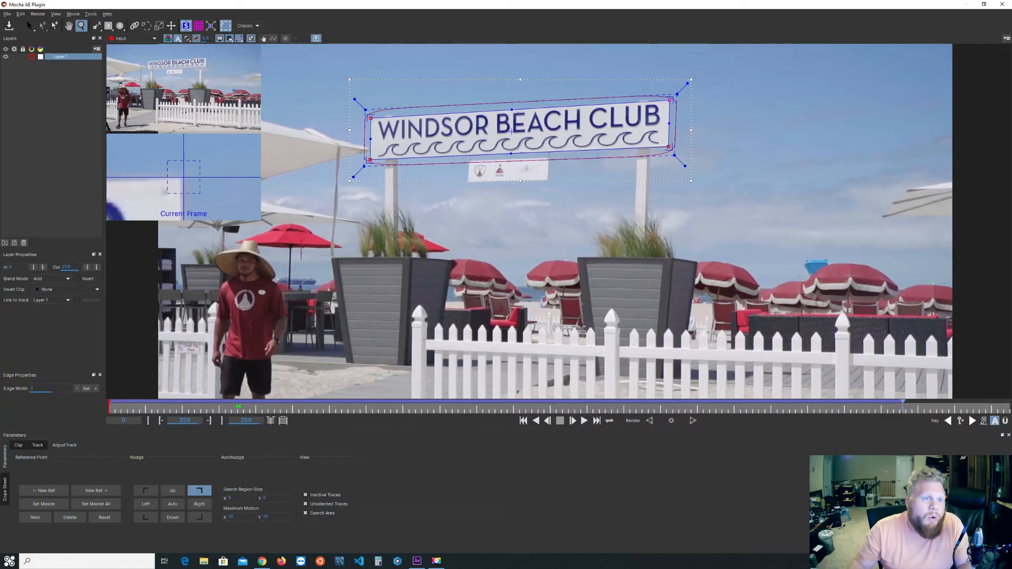
Save the Mocha project and close Mocha to return to After Effects.
left_click(8, 14)
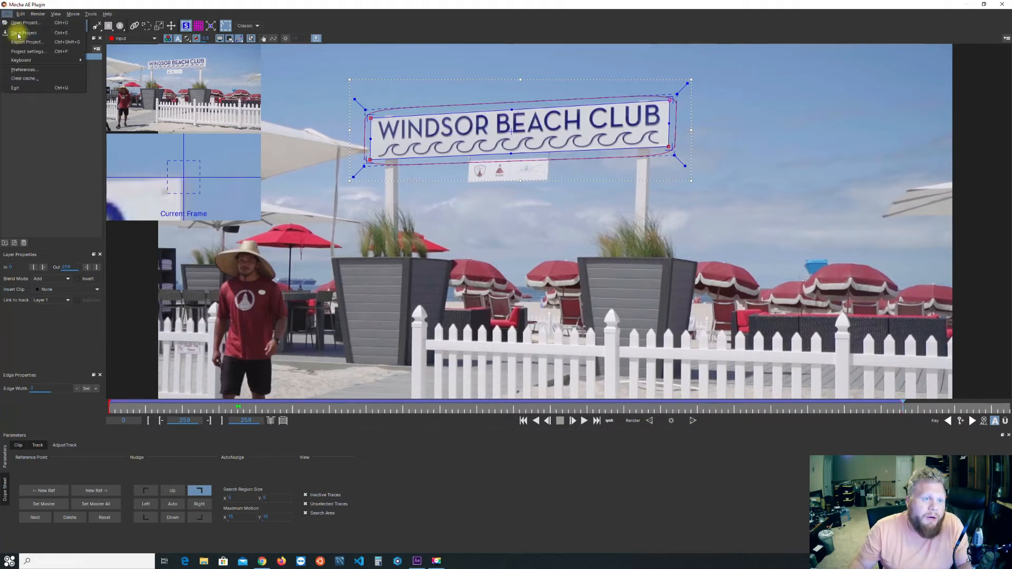
left_click(19, 34)
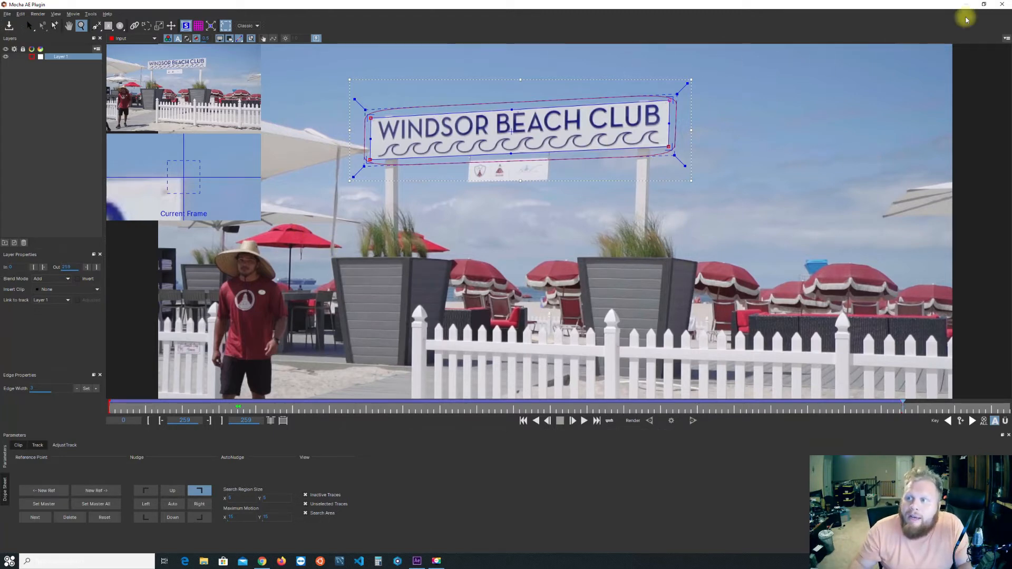
left_click(1002, 5)
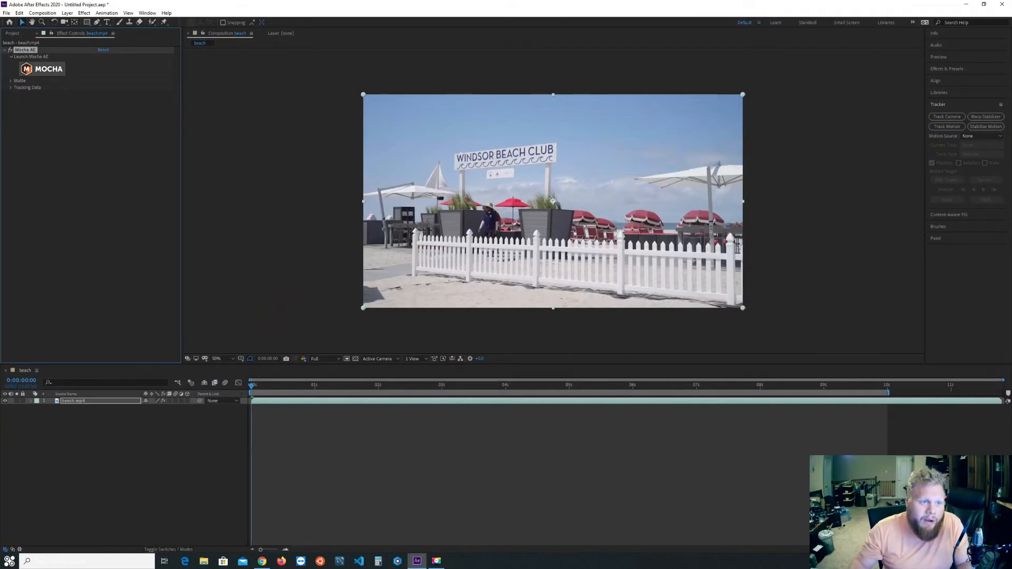
Create track data from Layer 1 in the Mocha AE effect on beach.mp4.
left_click(10, 88)
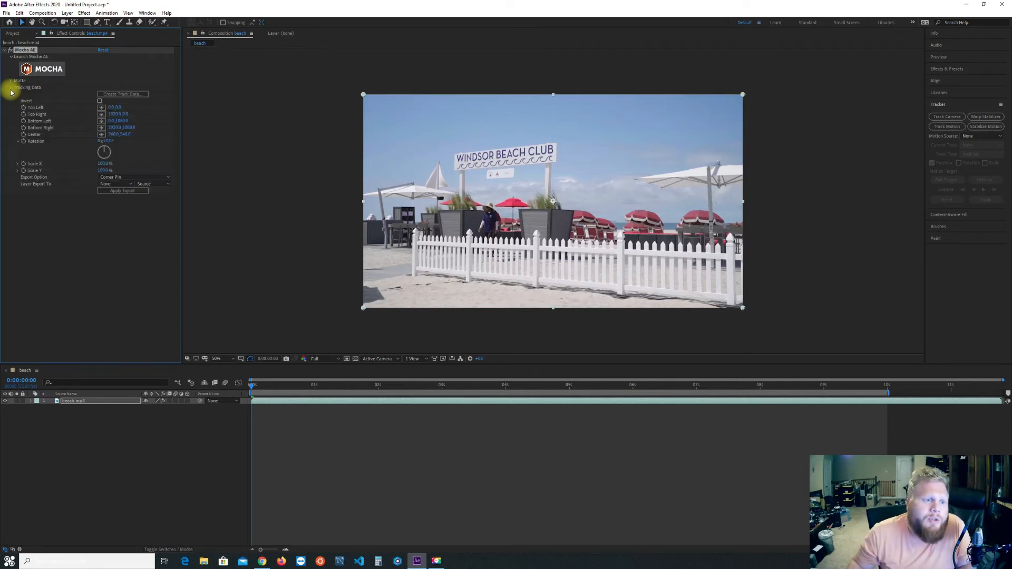
left_click(126, 94)
left_click(486, 242)
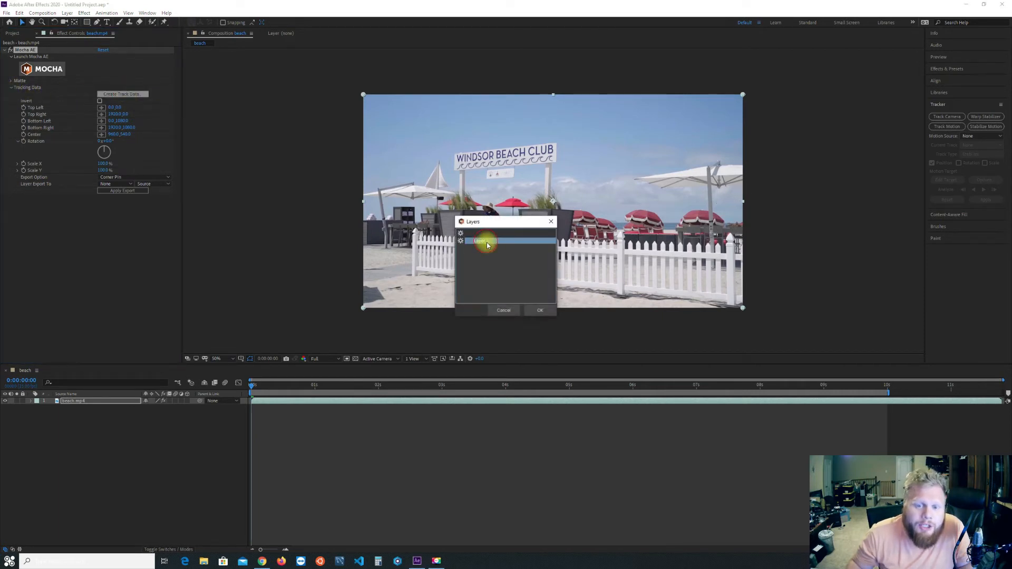
left_click(541, 311)
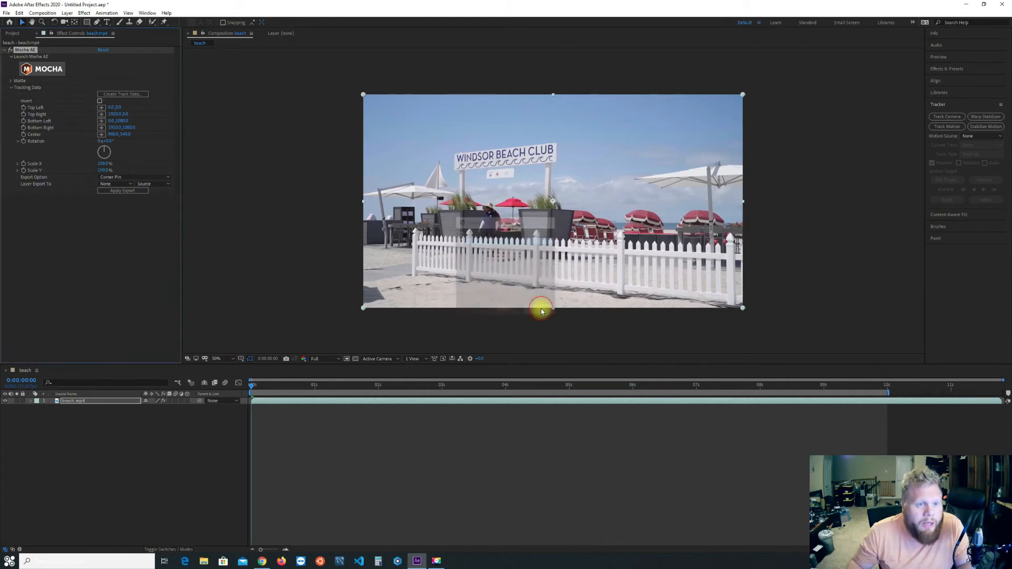
Preview the beach composition from its first frame to check the generated tracking points around the sign.
left_click(252, 388)
left_click_drag(253, 388, 174, 398)
key("space")
key("space")
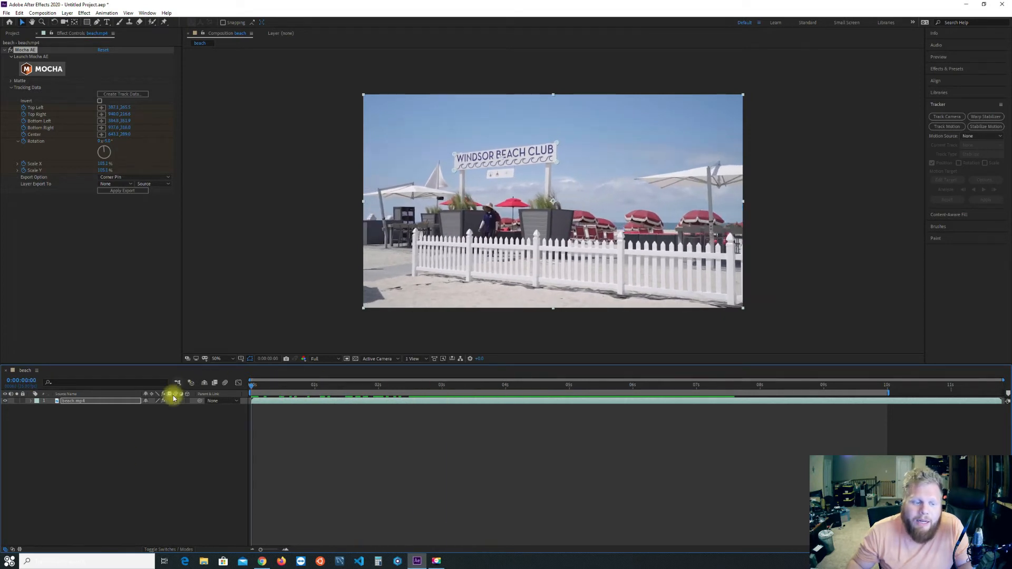
Add a text layer with the owner's first name in possessive form followed by "PRIVATE BEACH", all in capitals.
left_click(121, 471)
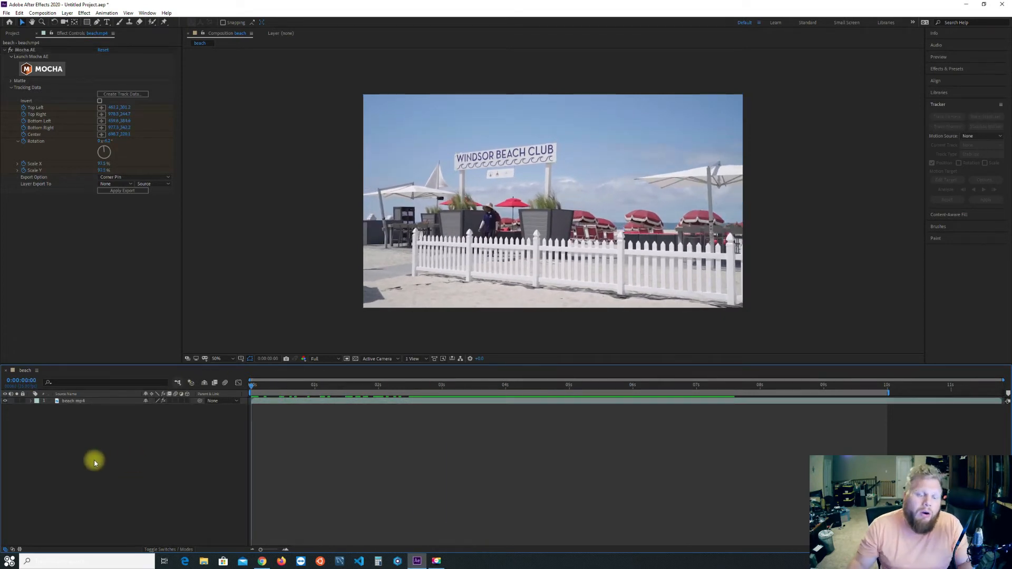
right_click(75, 436)
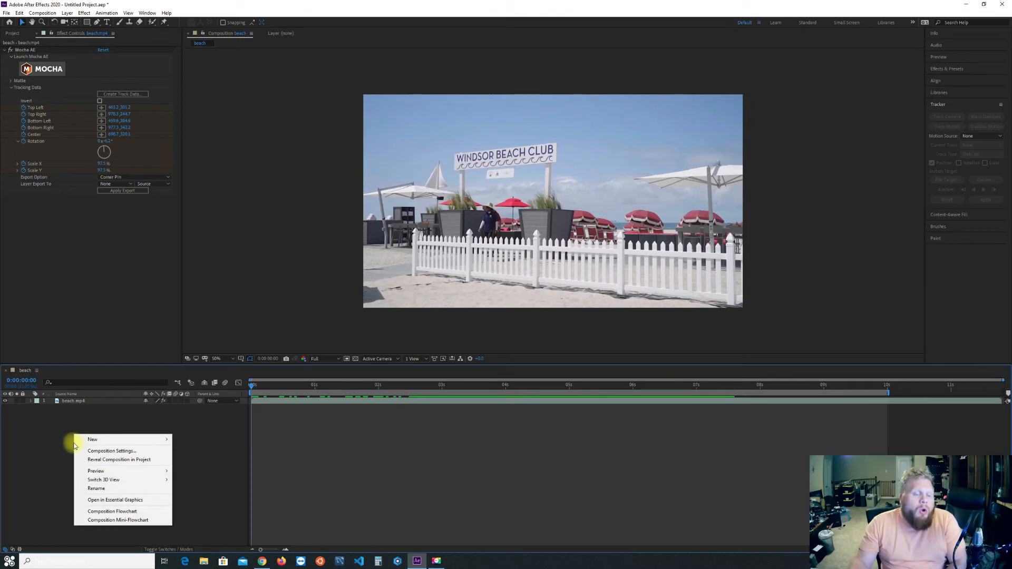
mouse_move(76, 443)
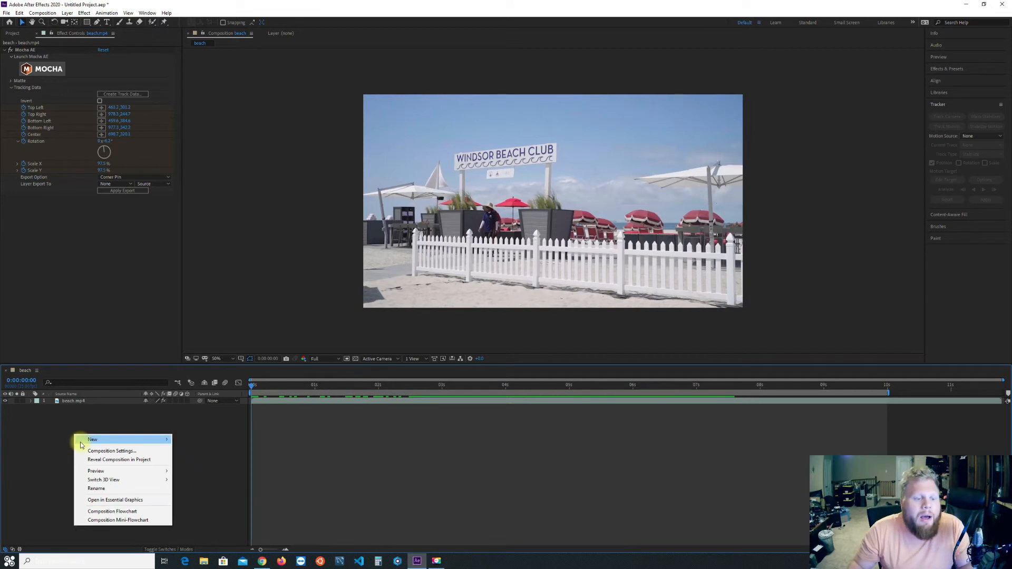
mouse_move(163, 441)
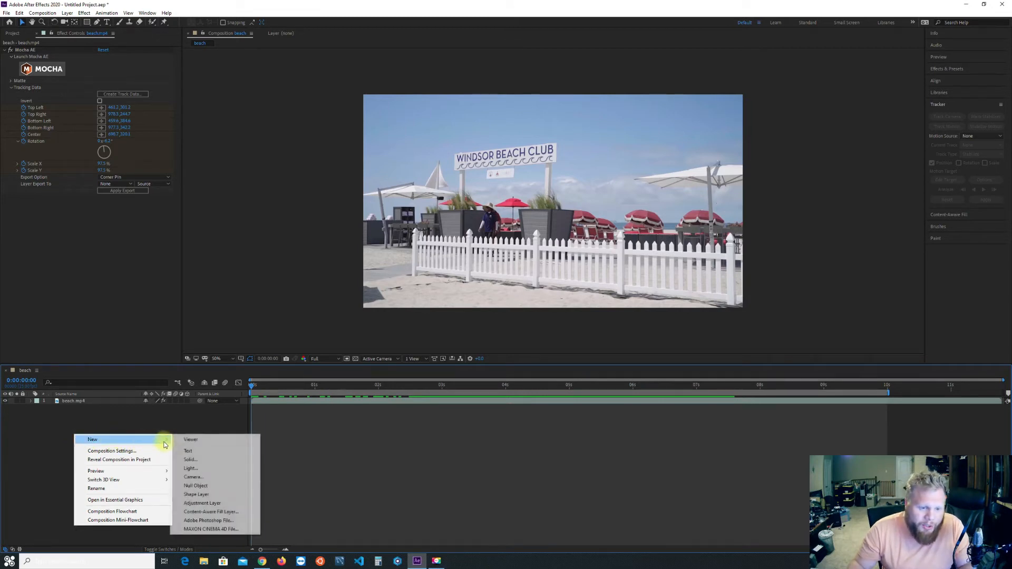
left_click(201, 453)
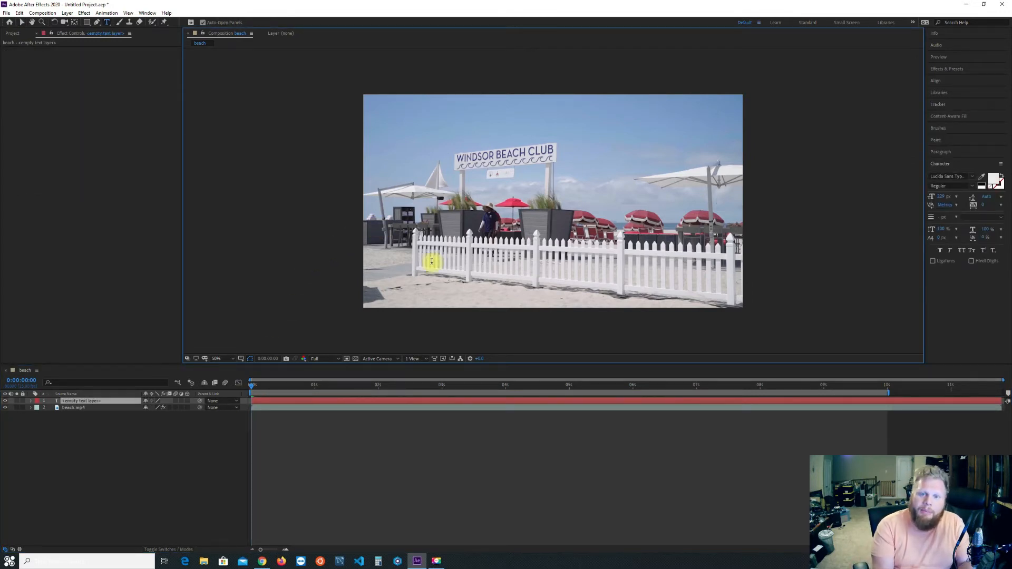
type("B")
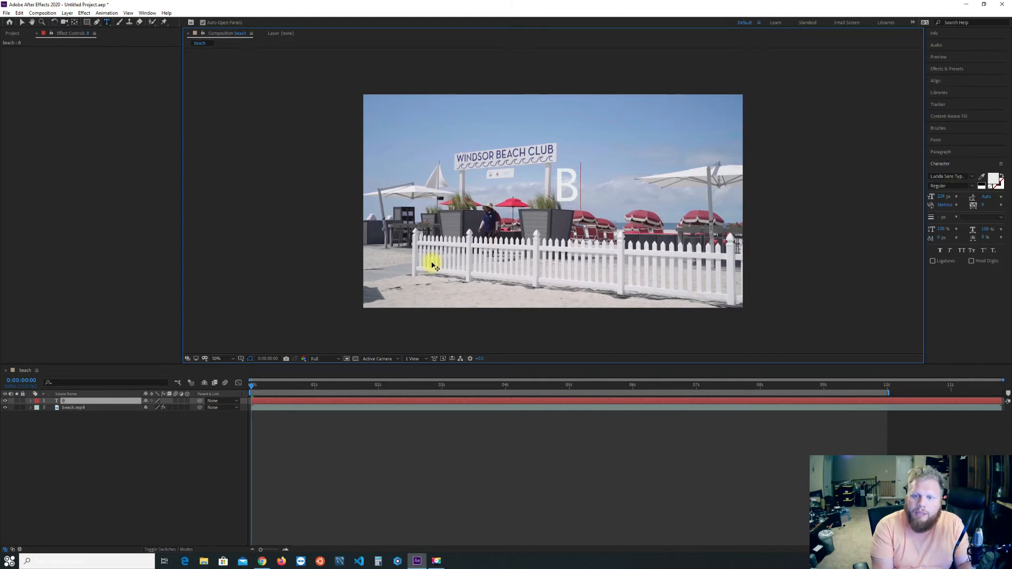
type("RENDAN'S PRIVATE BEACH")
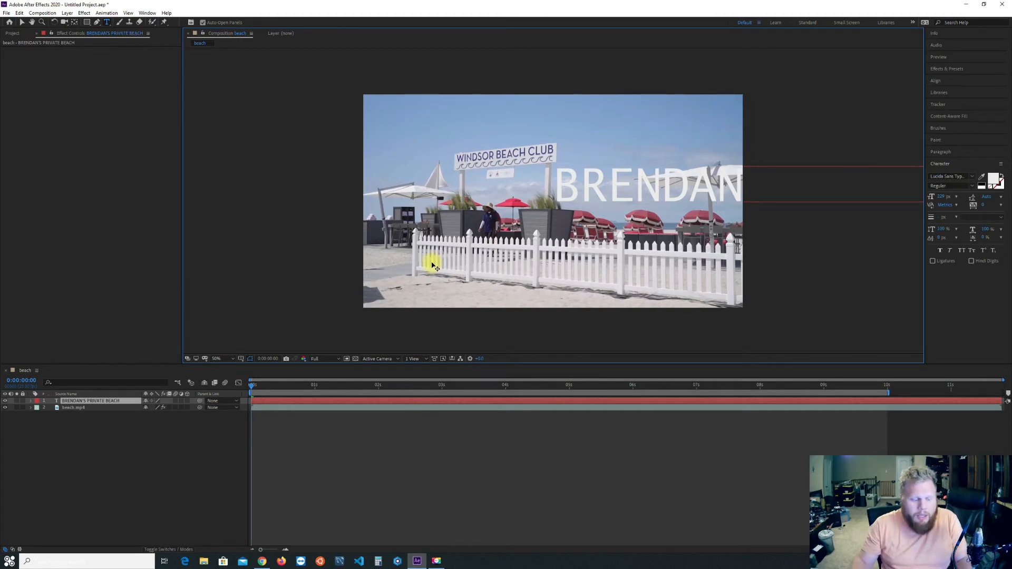
Reduce the sign text's font size to about 128 px and move the line so it fits across the frame.
key("ctrl+a")
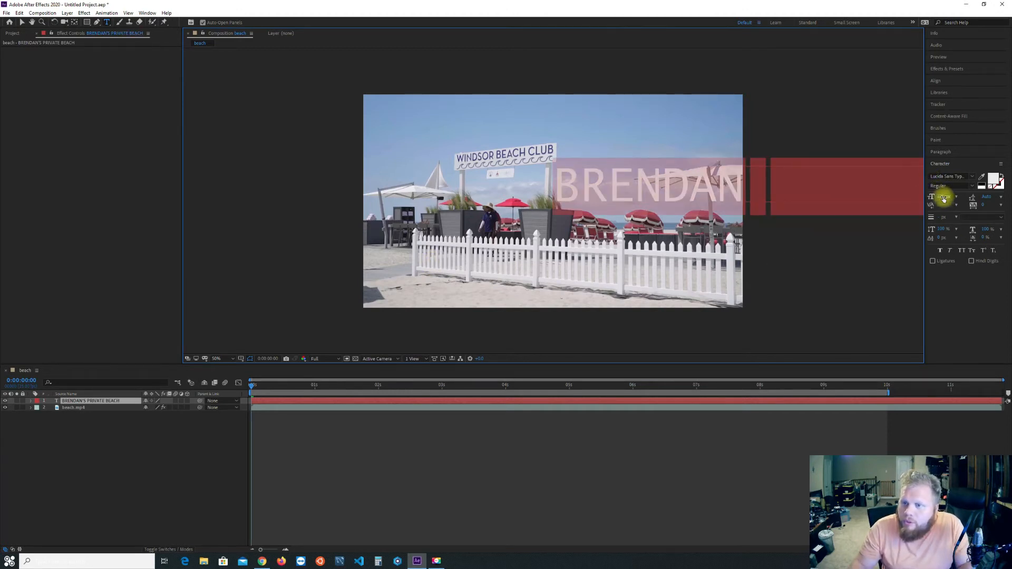
left_click_drag(944, 198, 891, 196)
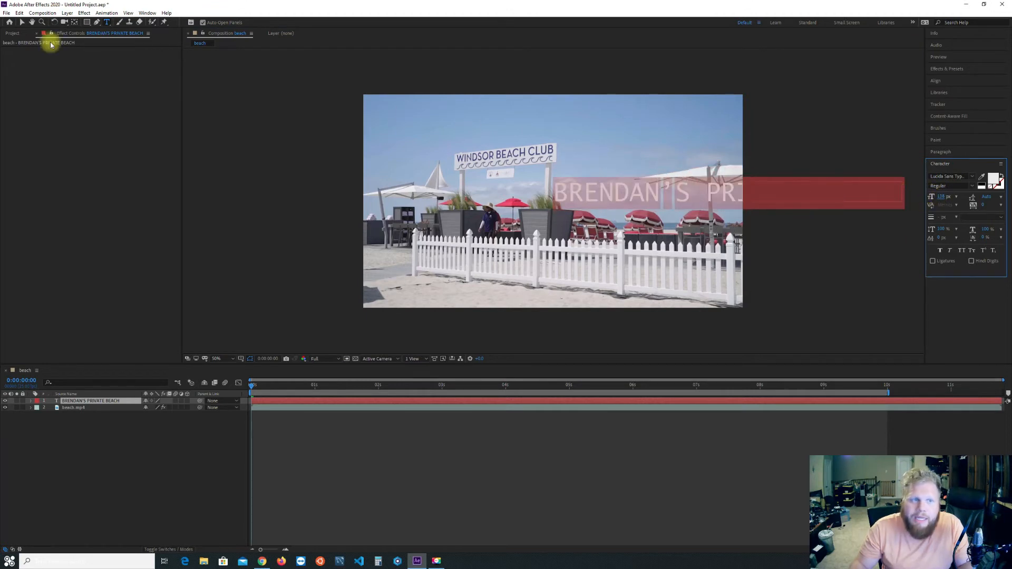
left_click(22, 23)
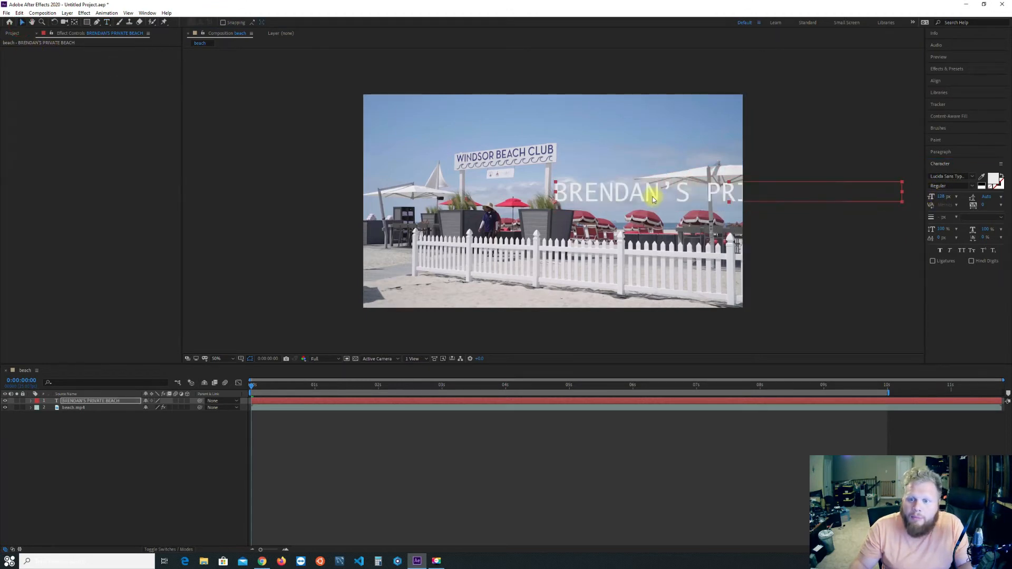
left_click(605, 199)
left_click_drag(605, 199, 470, 189)
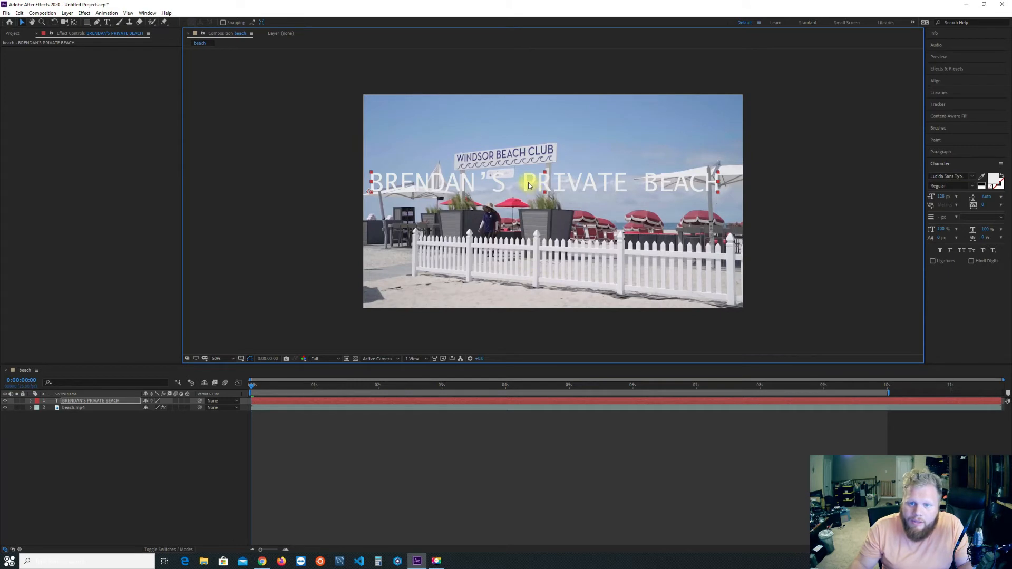
left_click_drag(528, 185, 533, 188)
key("t")
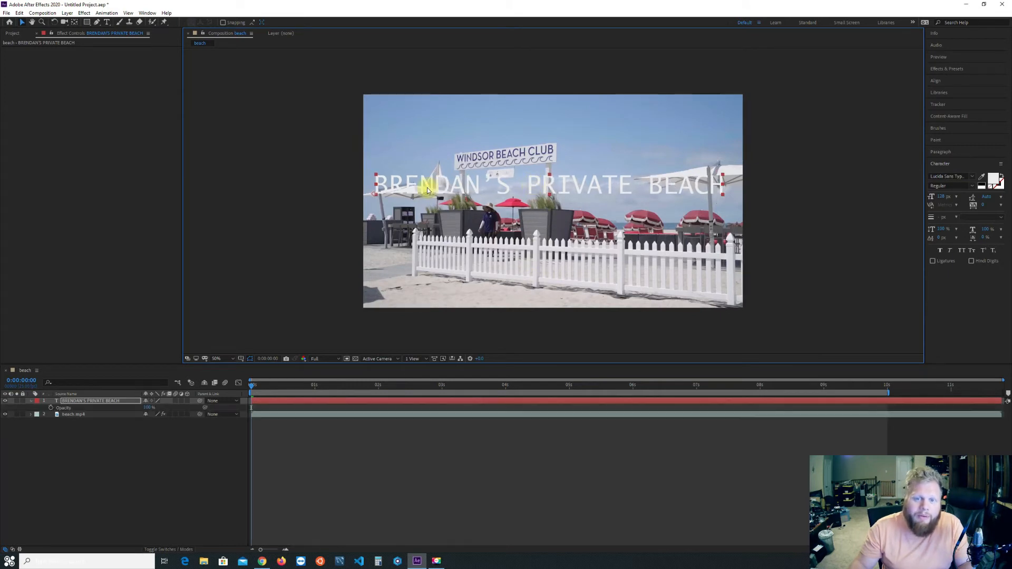
key("t")
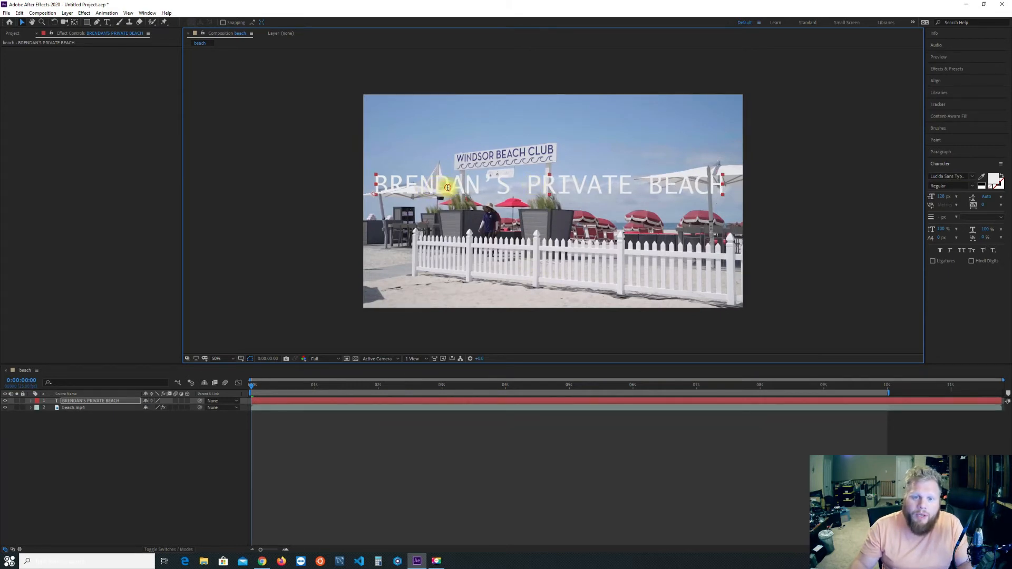
Recolor the text by sampling the Windsor Beach Club lettering and adjusting it to the more saturated blue #353091.
double_click(448, 188)
left_click(993, 179)
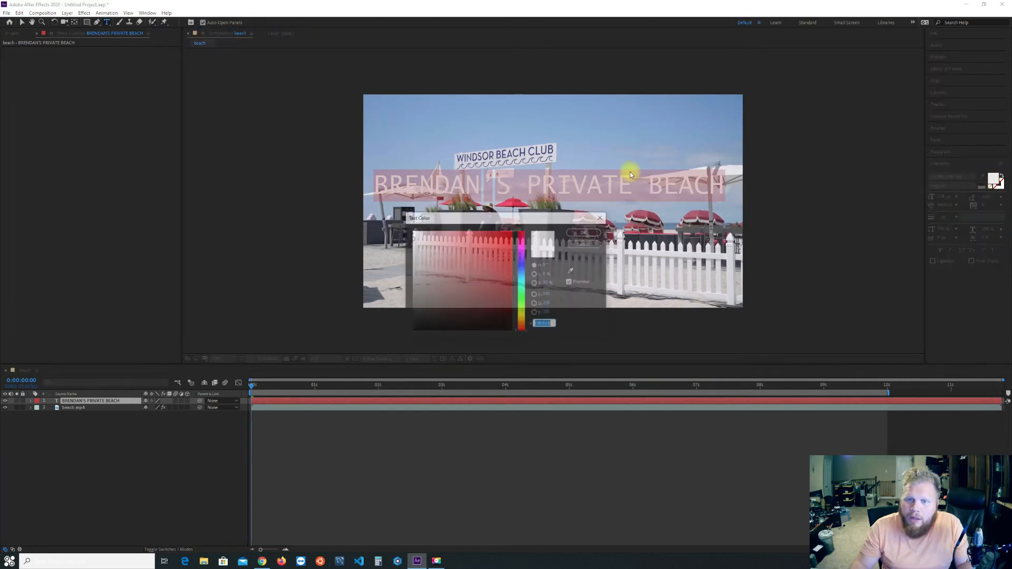
left_click(571, 271)
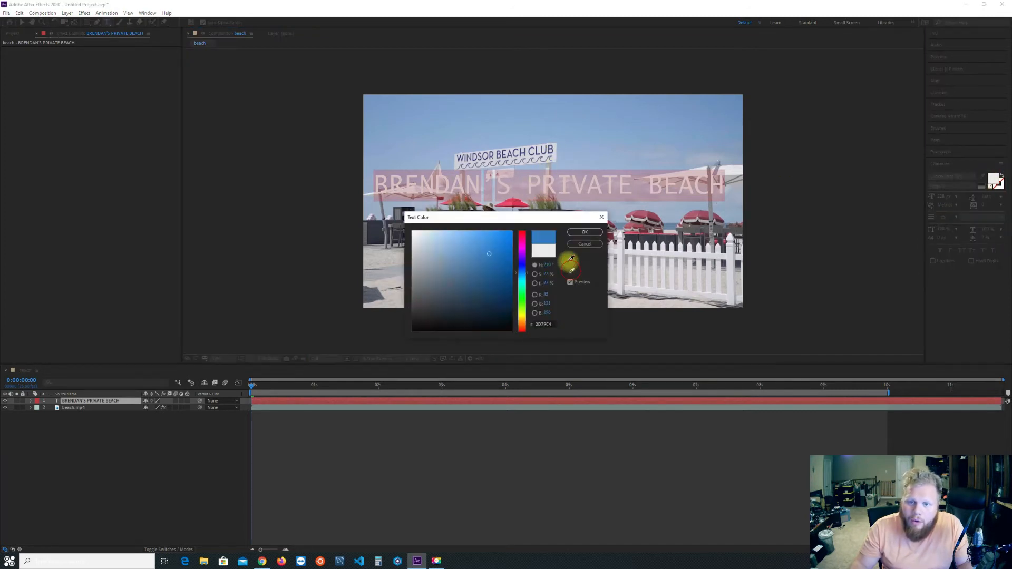
left_click(551, 149)
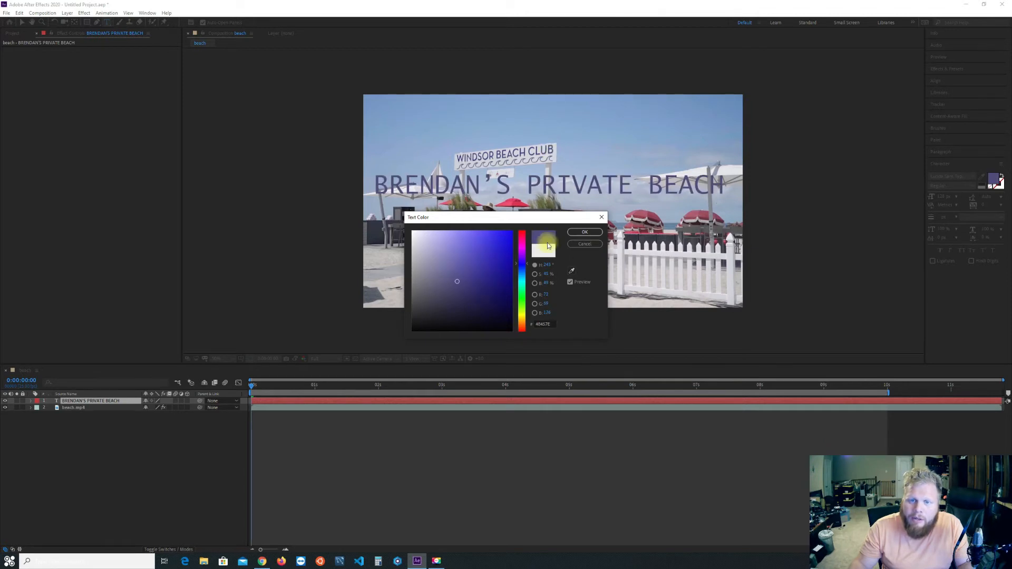
mouse_move(462, 281)
left_mouse_down()
mouse_move(484, 262)
mouse_move(473, 255)
mouse_move(490, 276)
mouse_move(480, 278)
left_mouse_up()
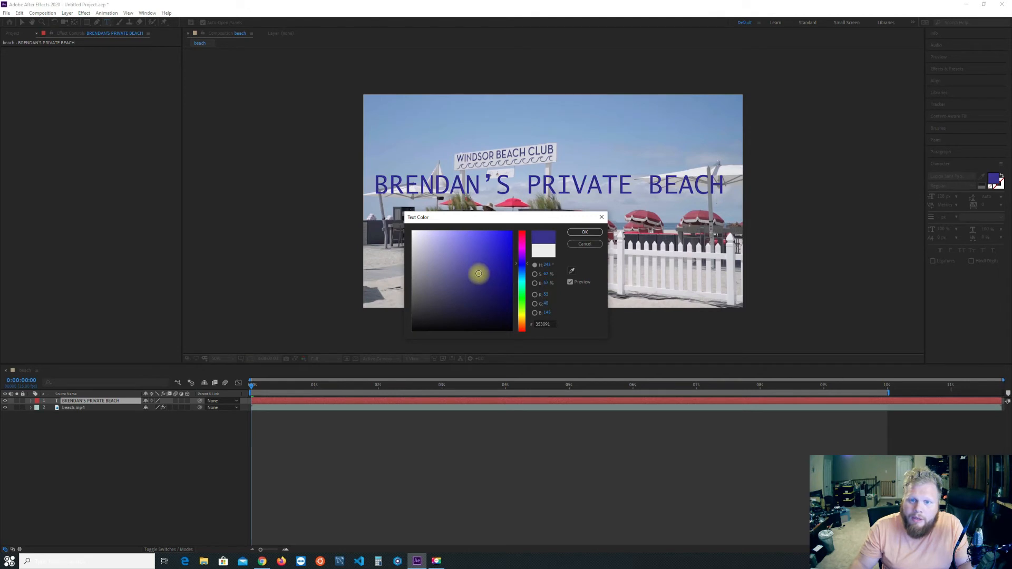
left_click(585, 232)
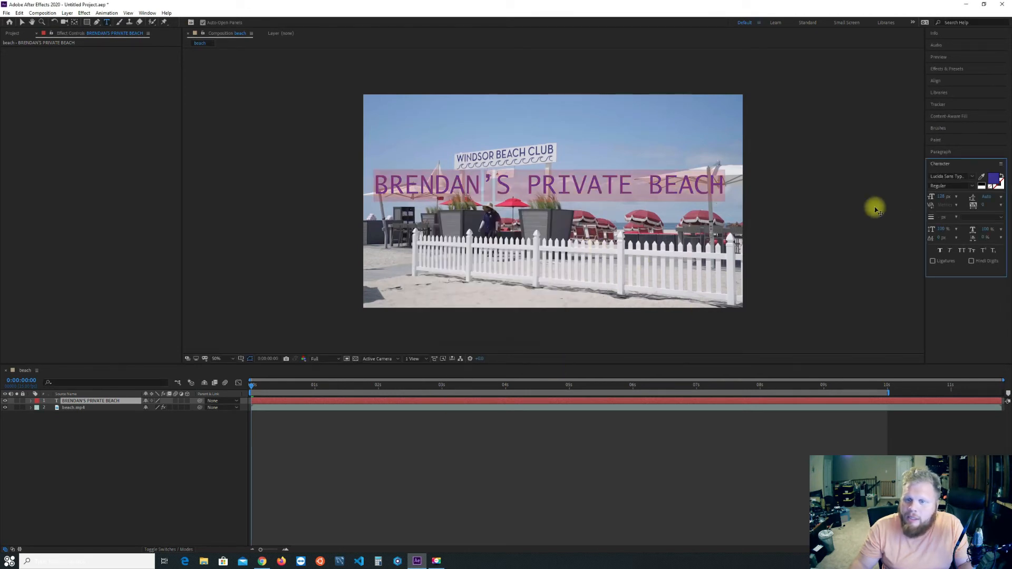
Select the apostrophe in the sign text, set its horizontal scale to 70%, and tighten its tracking.
left_click(484, 181)
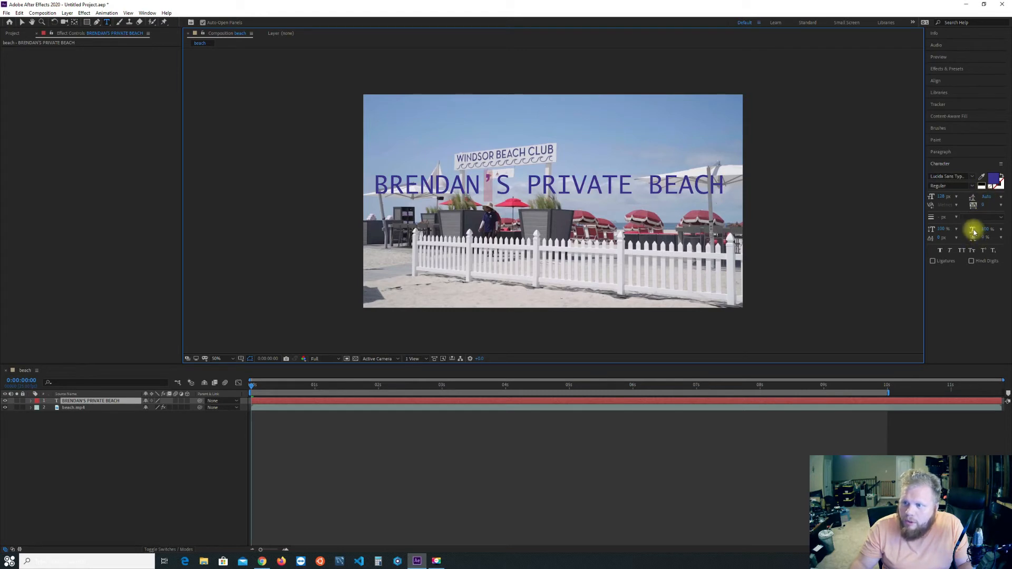
left_click_drag(988, 229, 975, 229)
left_click_drag(972, 229, 912, 218)
left_click(113, 490)
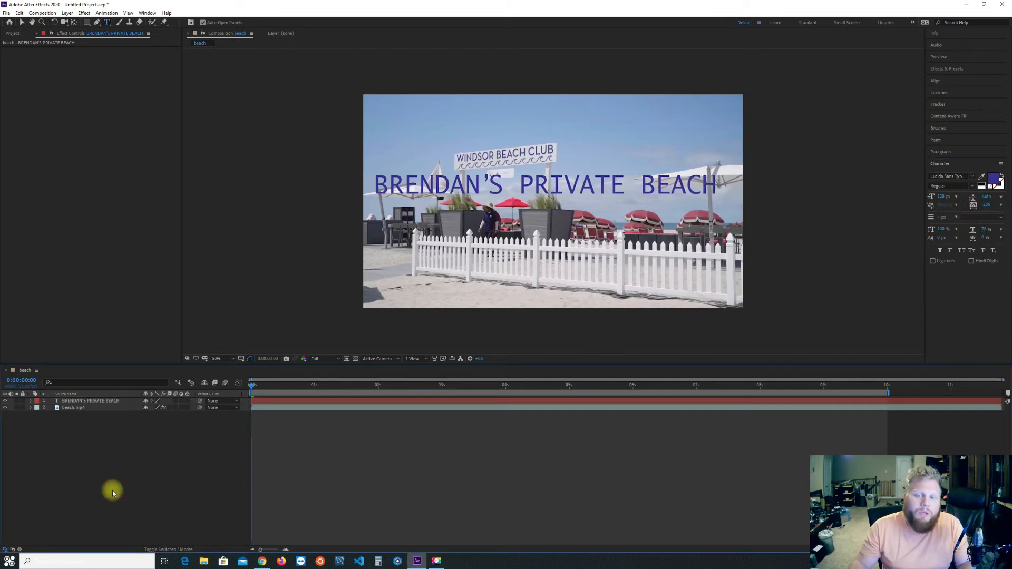
Create a comp-size solid colored by sampling the sign's white board, and place it directly beneath the text layer.
right_click(100, 471)
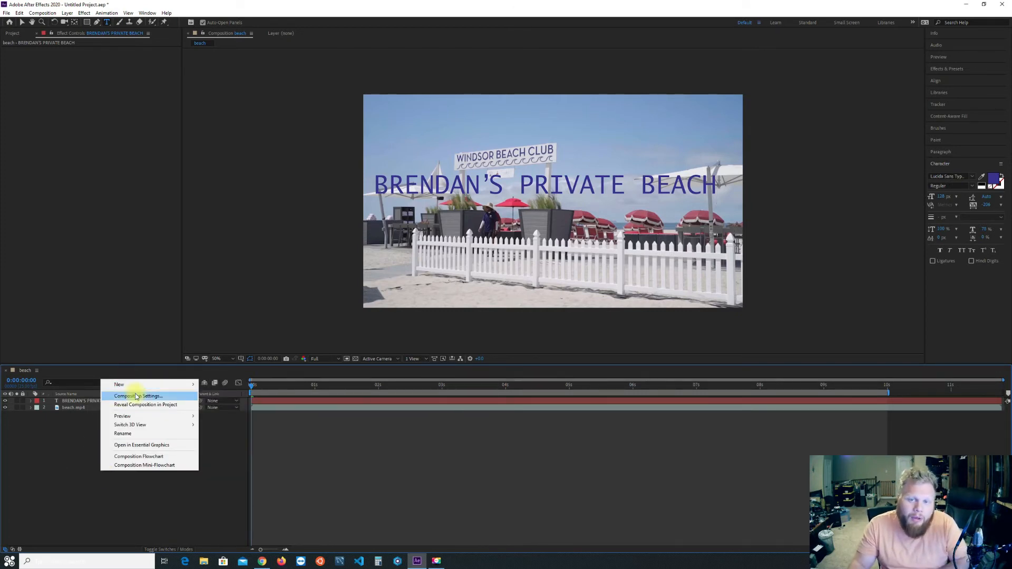
mouse_move(126, 385)
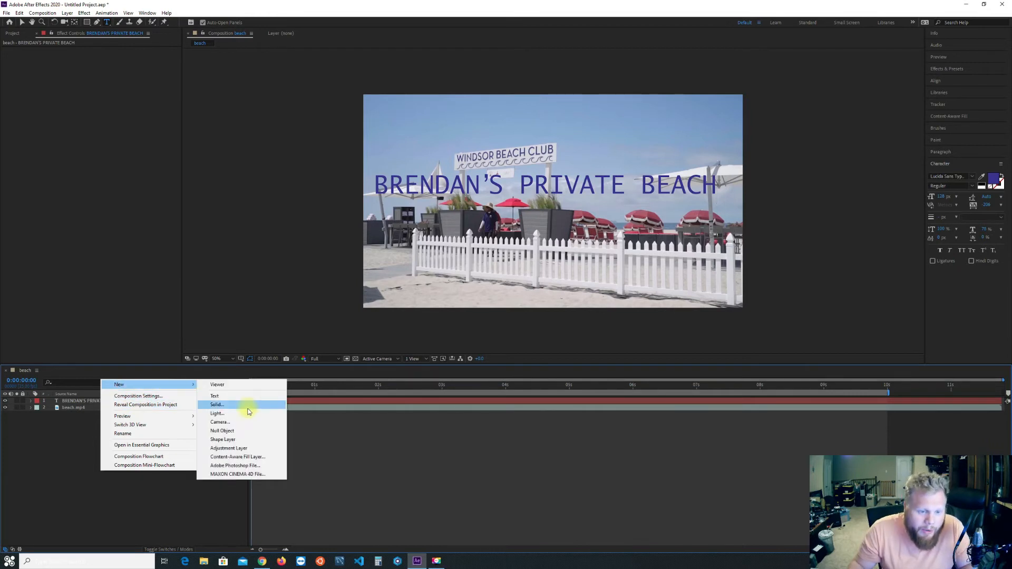
left_click(241, 409)
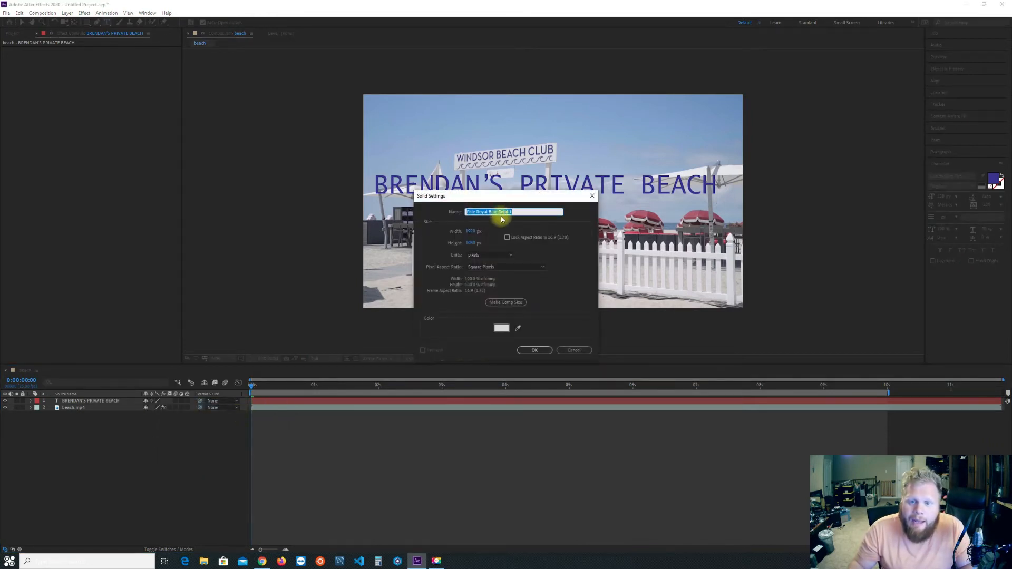
left_click(518, 328)
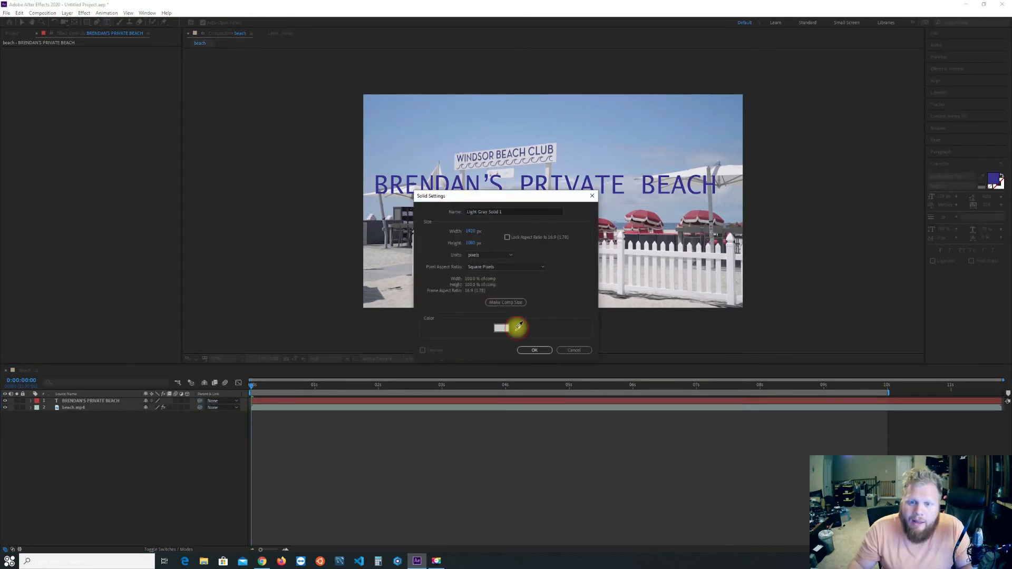
left_click(555, 154)
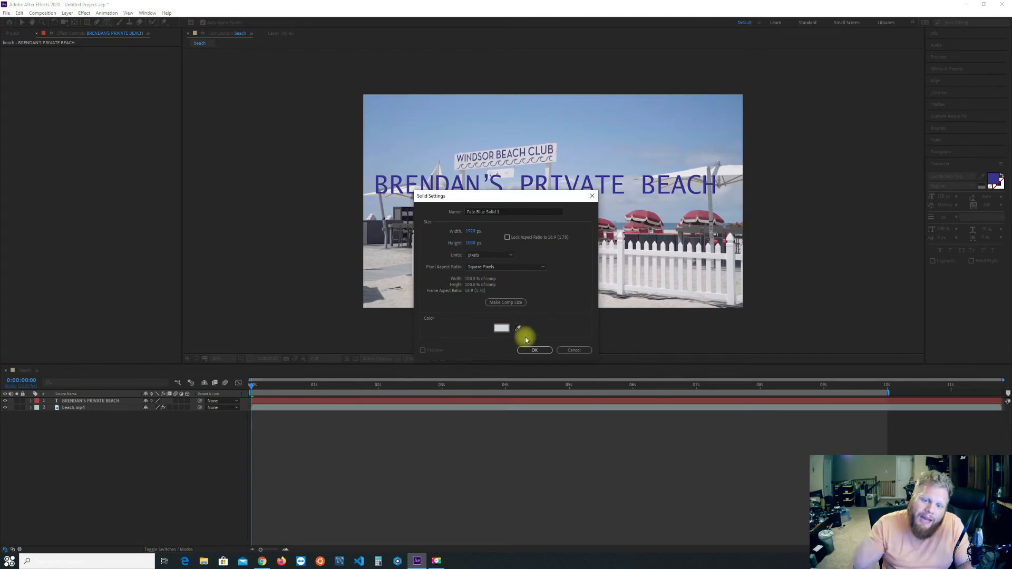
left_click(541, 350)
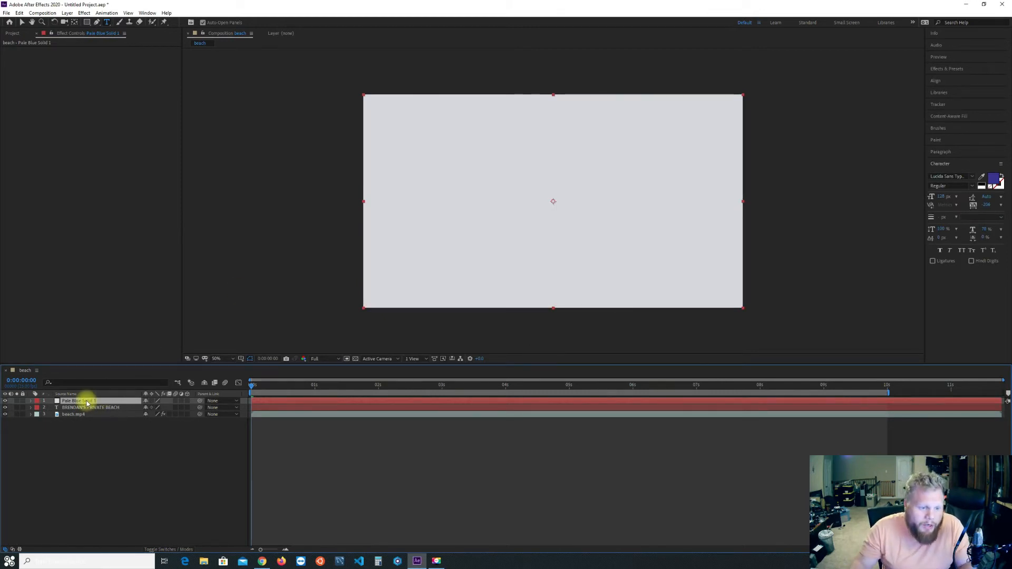
left_click_drag(83, 400, 87, 411)
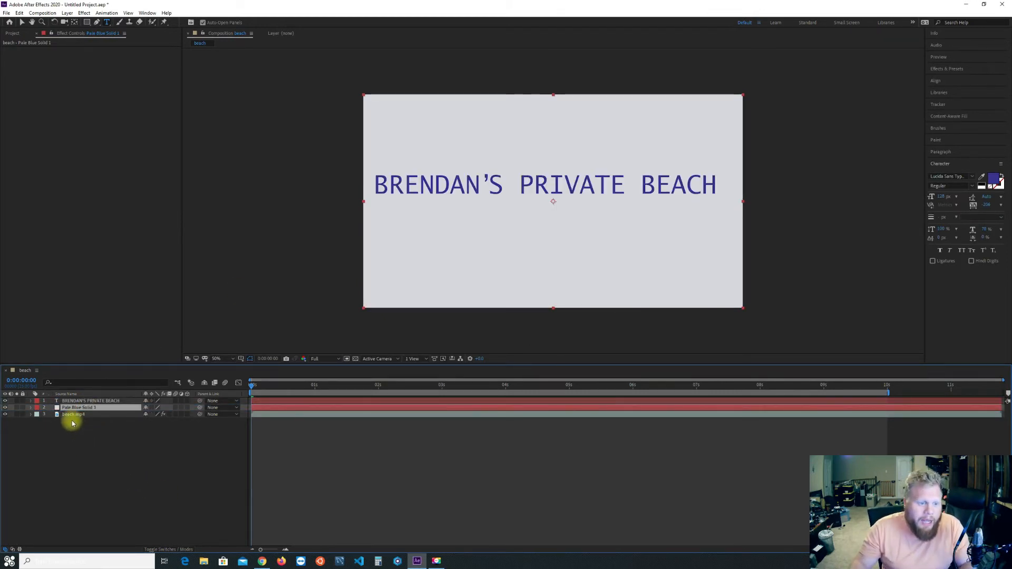
Pre-compose the text layer and the pale solid into a composition named Sign, moving all attributes into it.
left_click(73, 402, "shift")
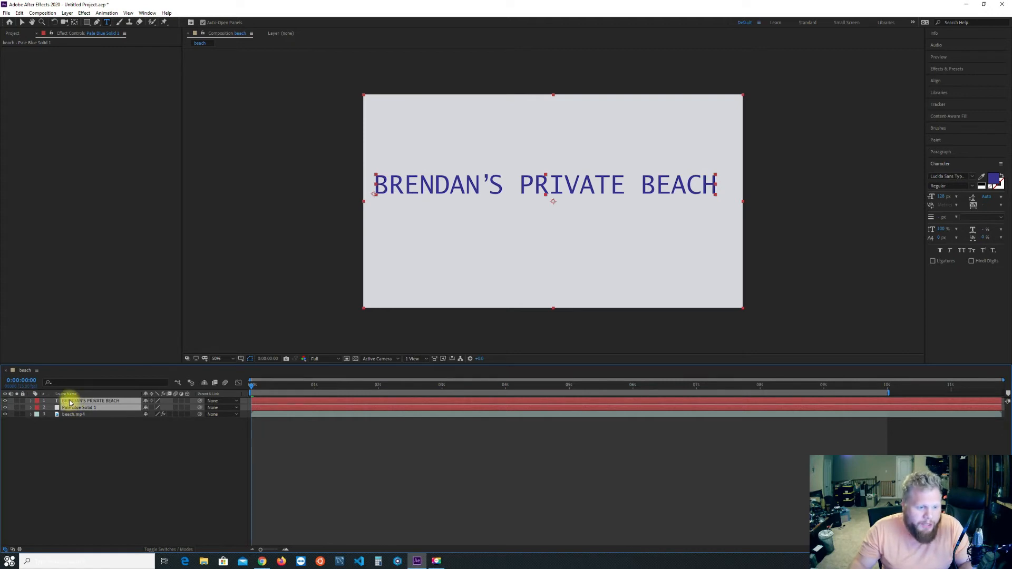
right_click(74, 402)
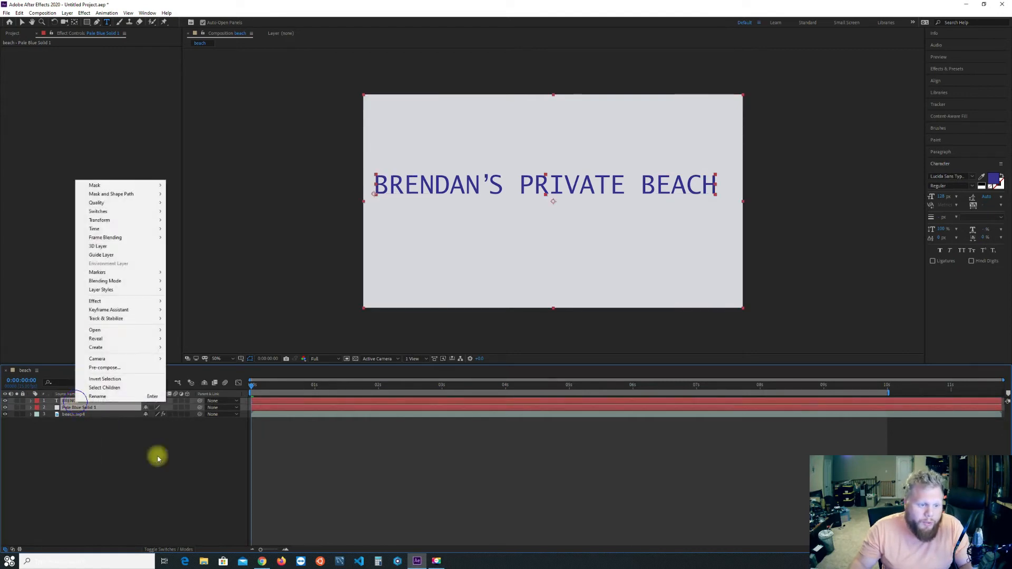
left_click(108, 367)
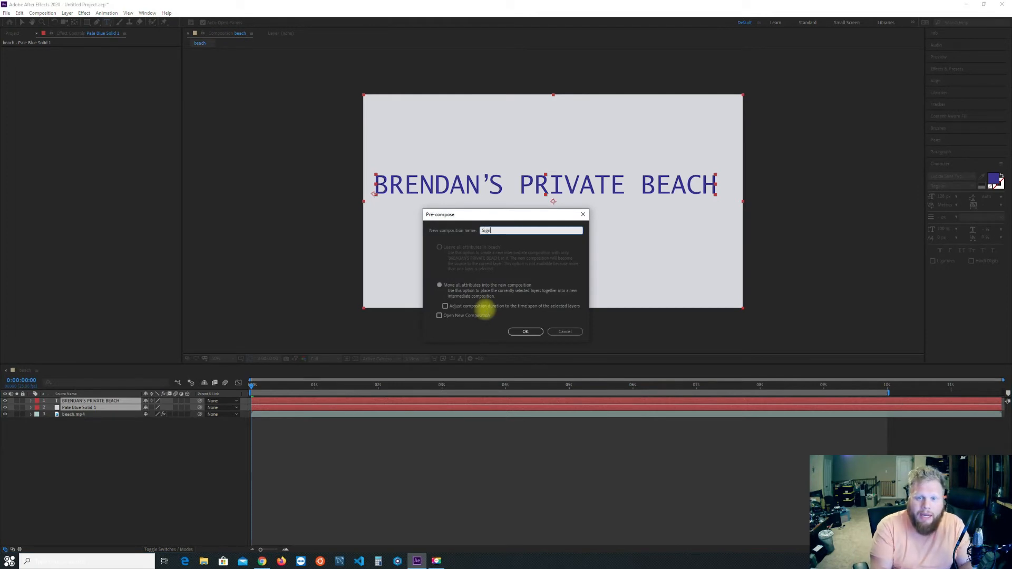
left_click(481, 286)
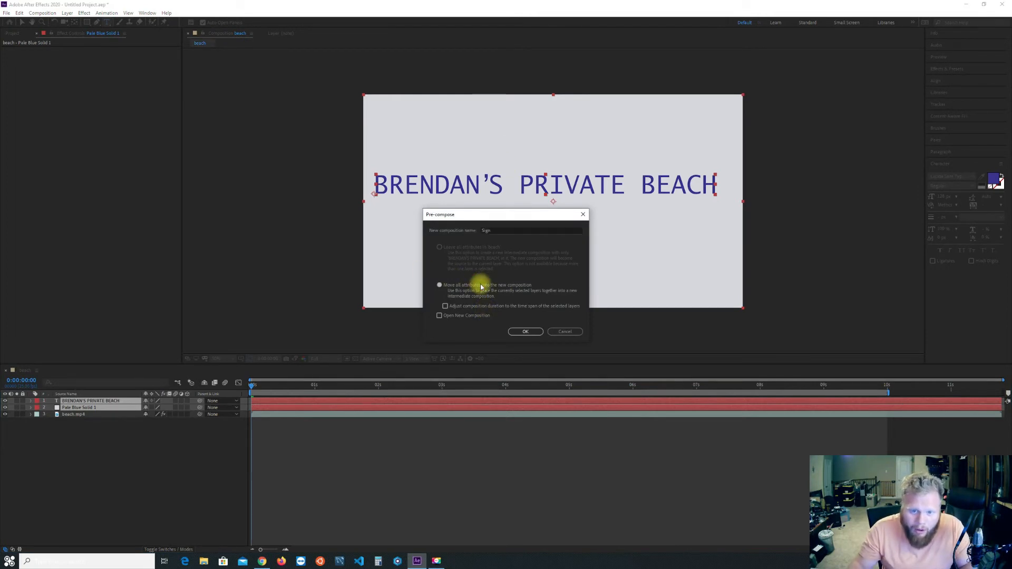
left_click(525, 332)
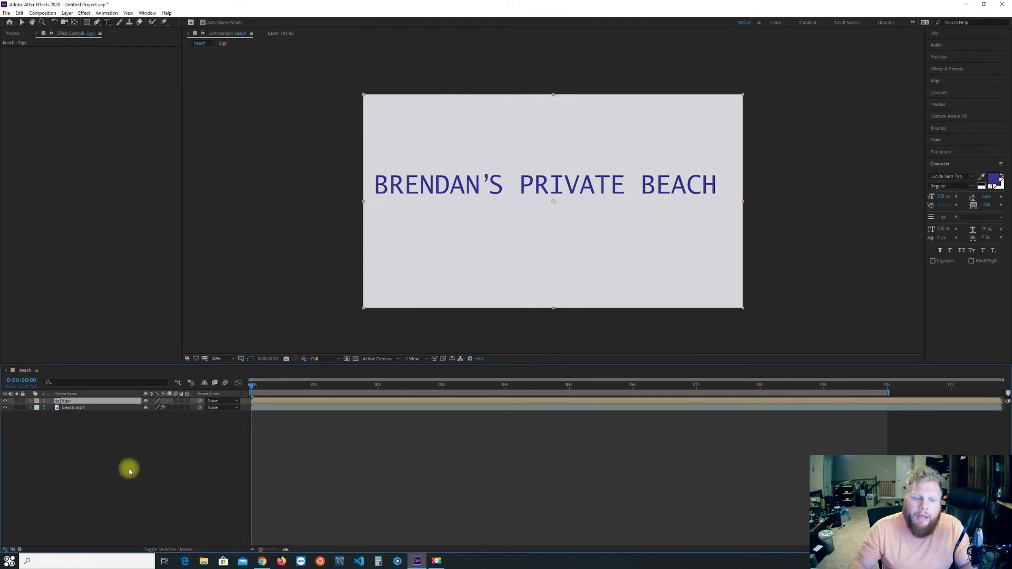
Apply the beach.mp4 Mocha tracking data to the Sign layer using the Corner Pin (Support Motion Blur) export option.
left_click(68, 409)
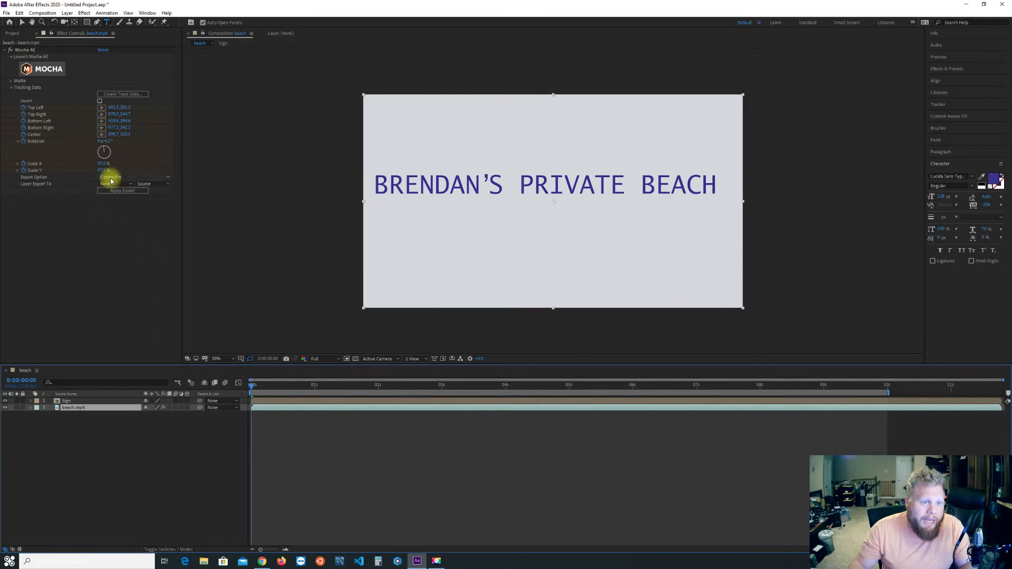
left_click(111, 180)
left_click(43, 182)
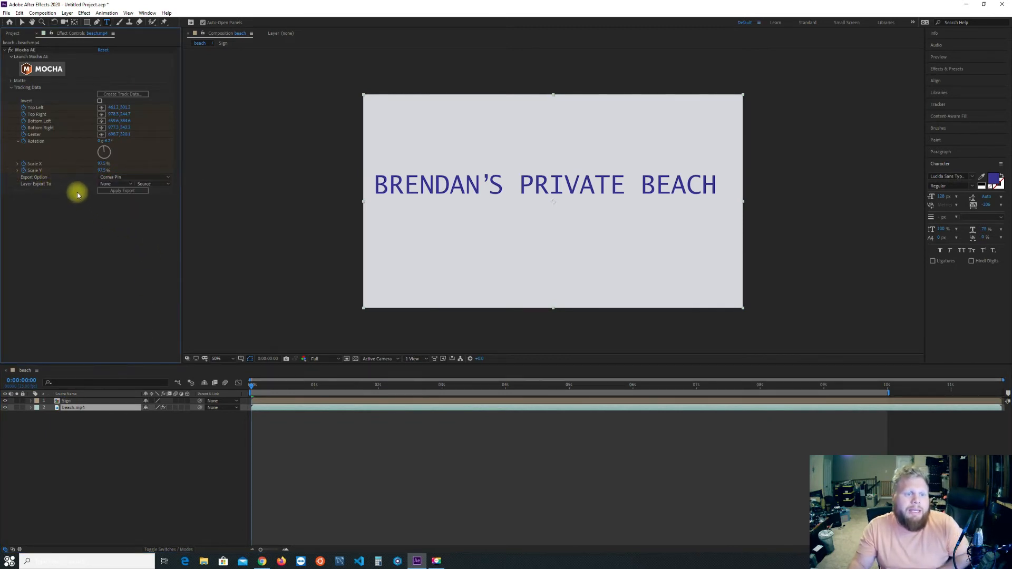
left_click(117, 178)
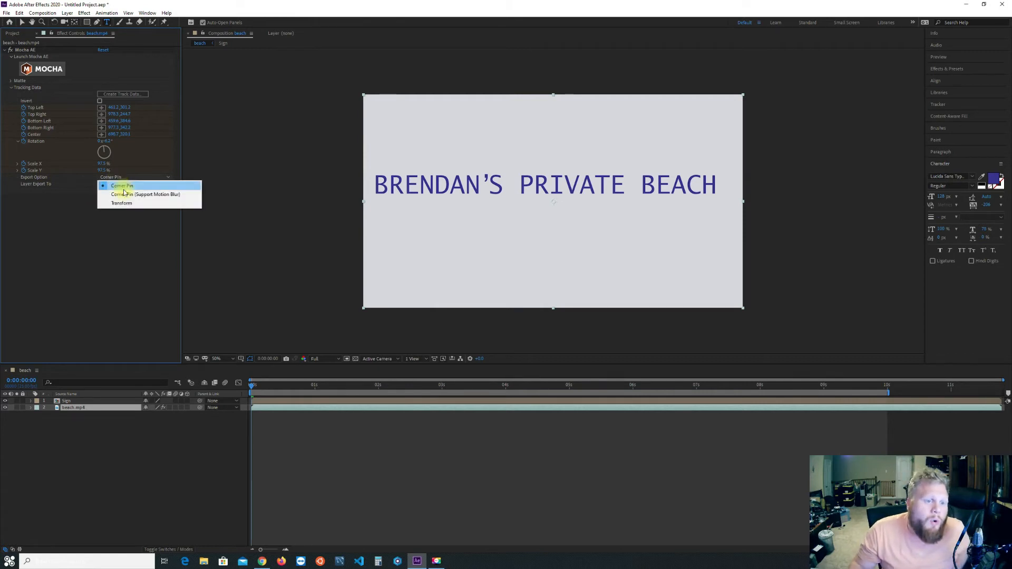
left_click(161, 195)
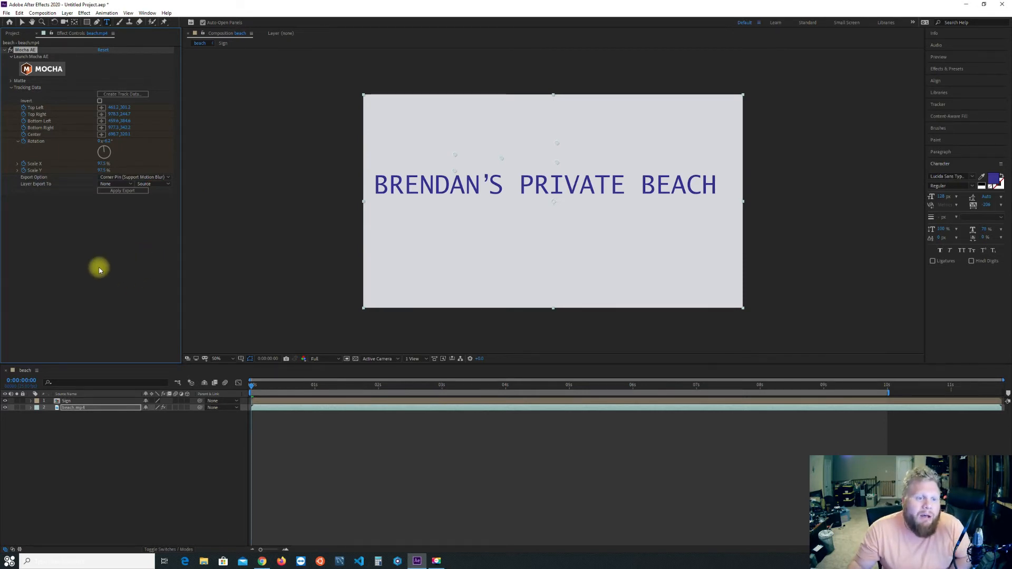
left_click(130, 185)
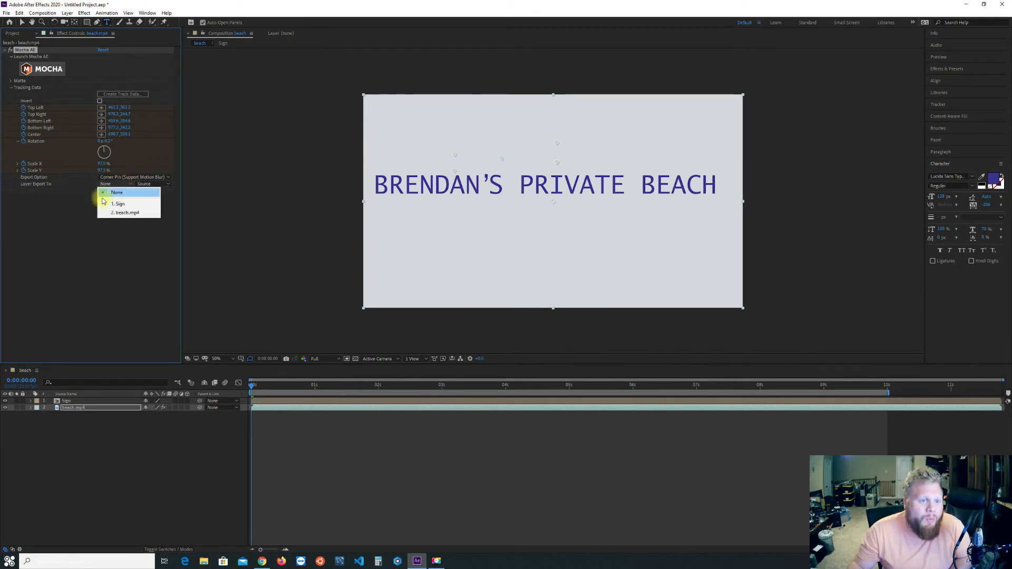
left_click(128, 204)
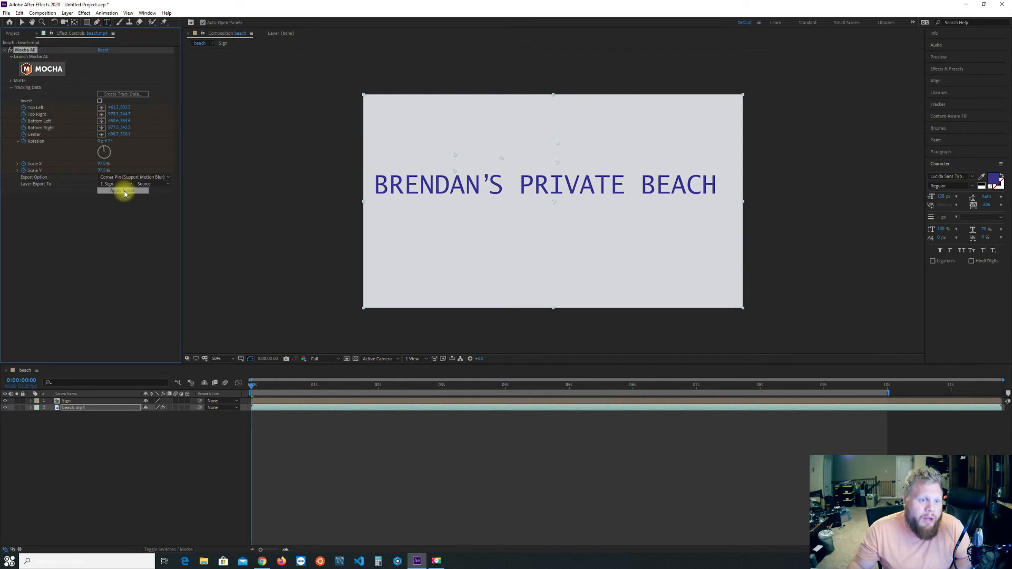
left_click(125, 191)
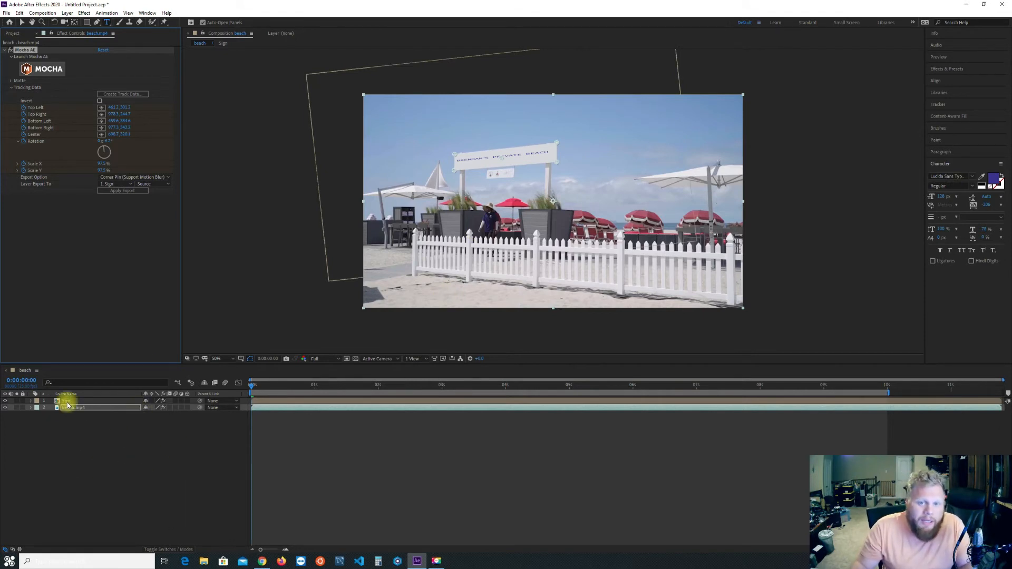
In the Sign composition, stretch the entire line of text to a vertical scale of 471%.
scroll(485, 150, "up", 4)
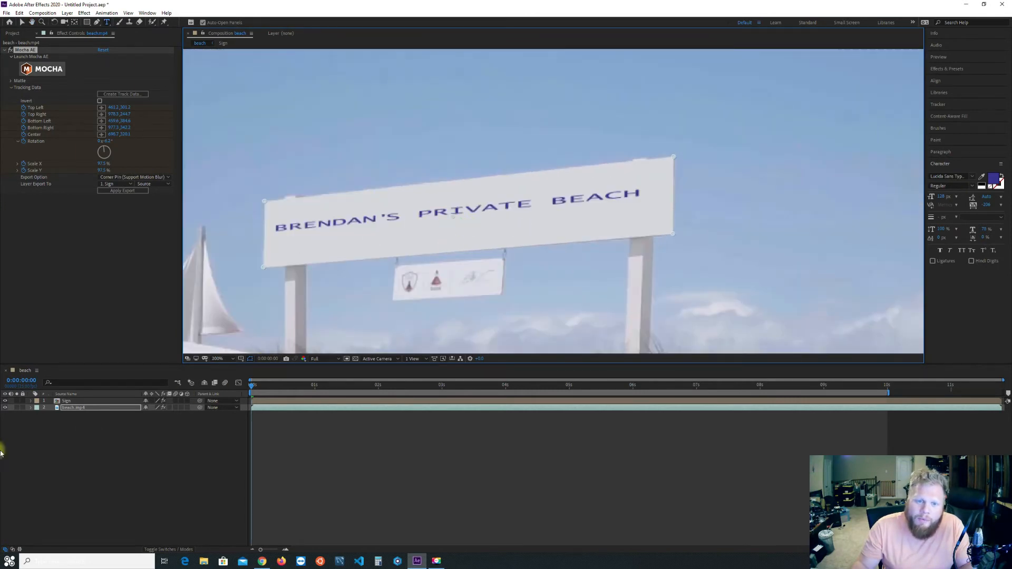
double_click(67, 402)
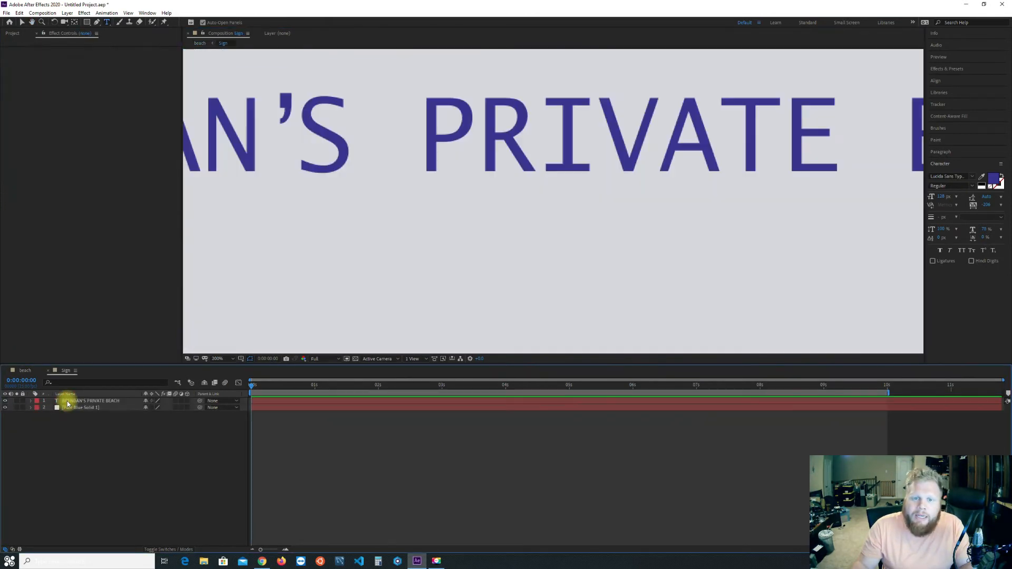
scroll(450, 207, "down", 4)
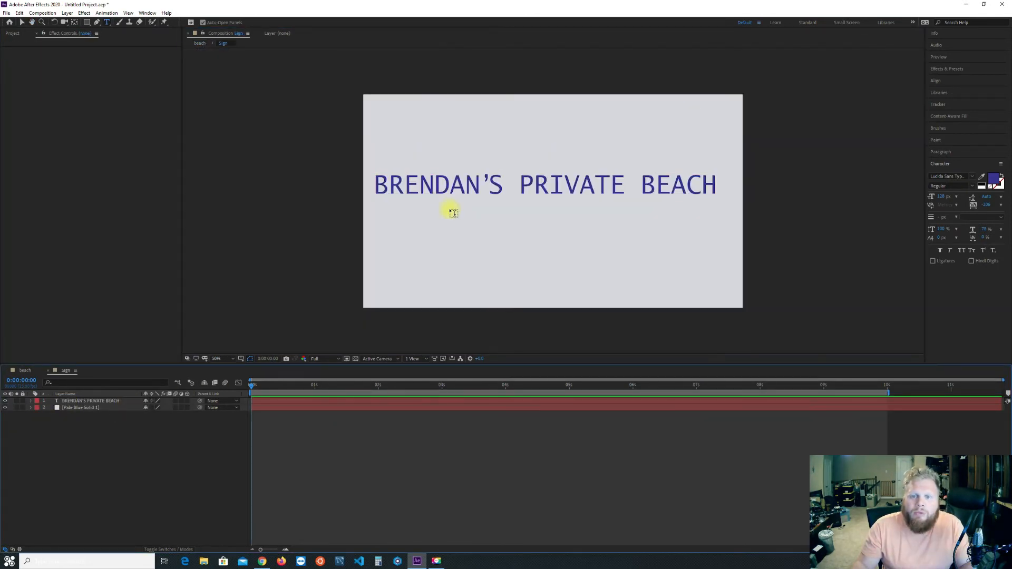
left_click(407, 182)
key("ctrl+a")
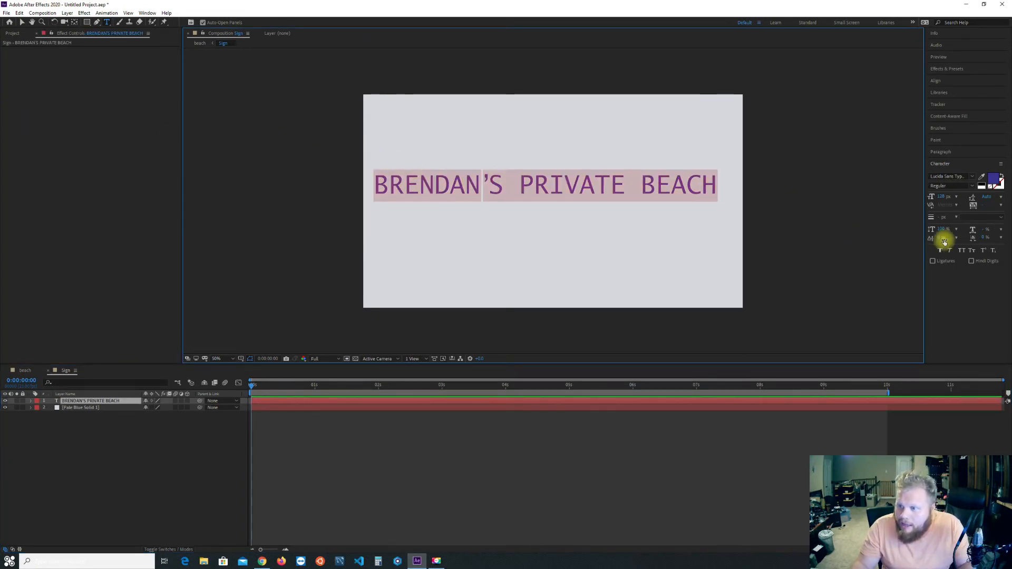
left_click_drag(941, 229, 1005, 229)
left_click_drag(930, 236, 1007, 225)
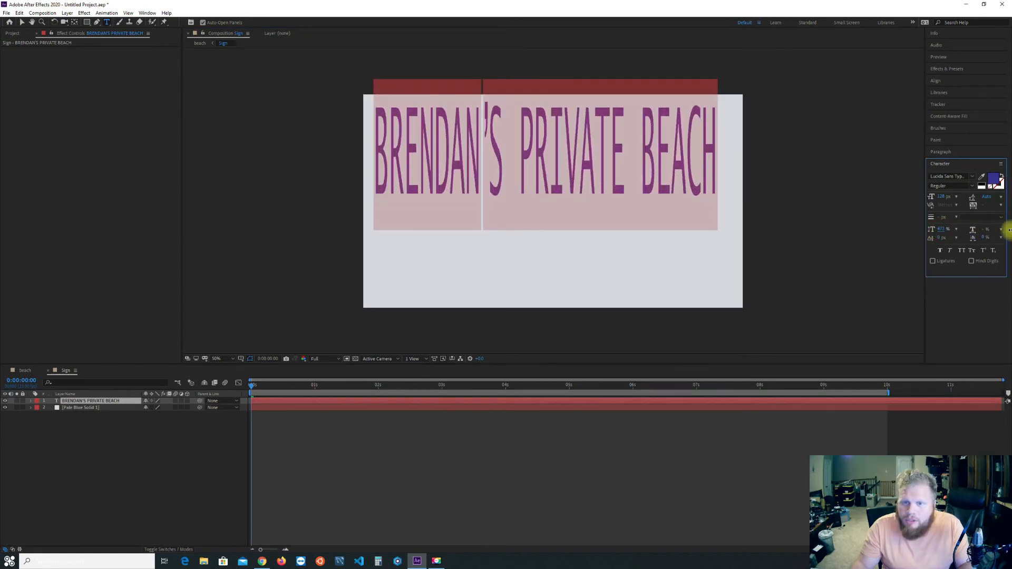
Nudge the stretched text down and across so it sits centered on the solid.
left_click(21, 23)
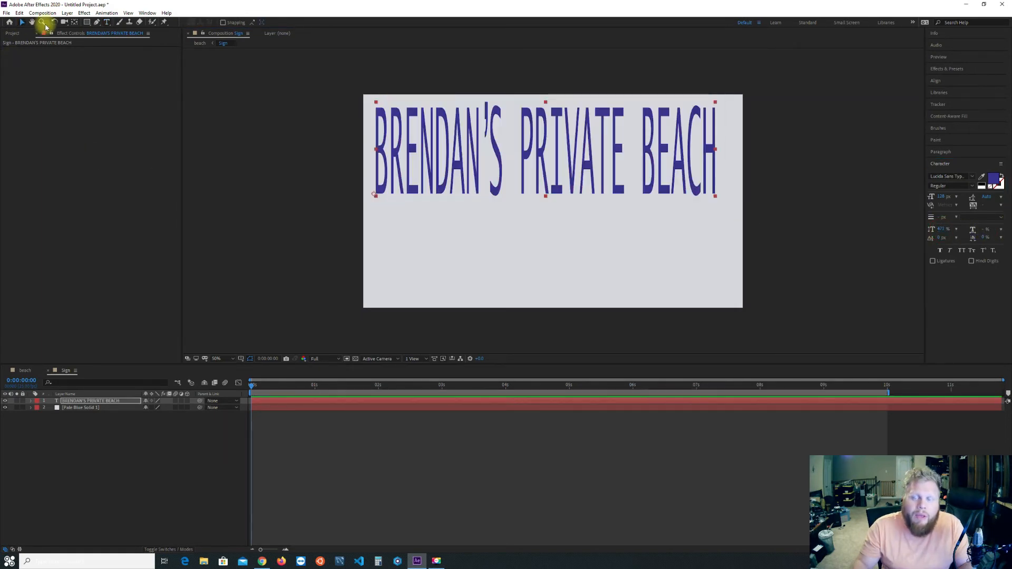
key("shift+Down")
key("shift+Down")
key("shift+Down")
key("shift+Down")
key("shift+Down")
key("shift+Down")
key("shift+Down")
key("shift+Down")
key("shift+Down")
key("shift+Down")
key("shift+Down")
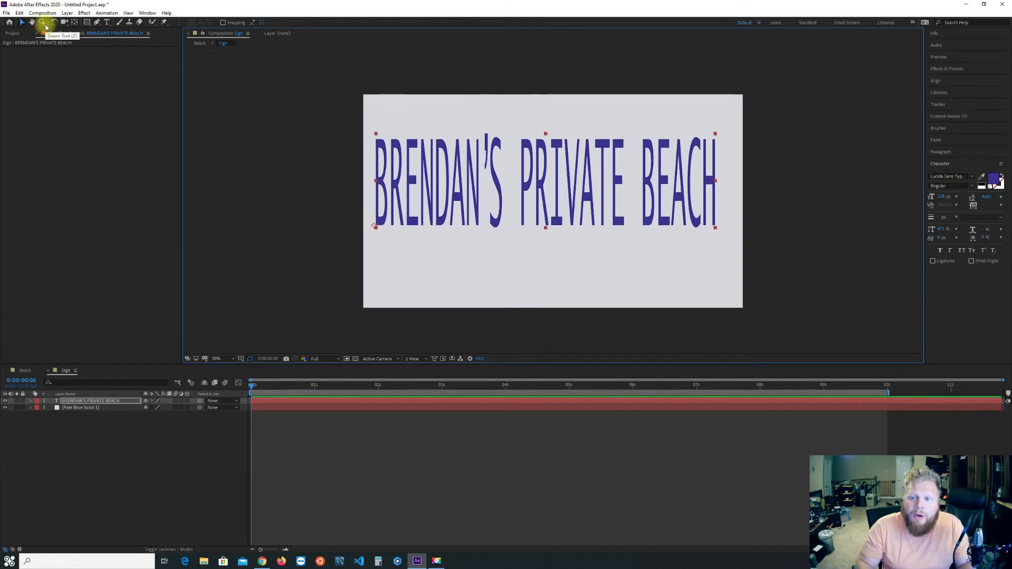
key("shift+Right")
key("shift+Right")
key("shift+Right")
key("shift+Right")
key("shift+Right")
key("shift+Down")
key("shift+Down")
key("shift+Left")
key("shift+Left")
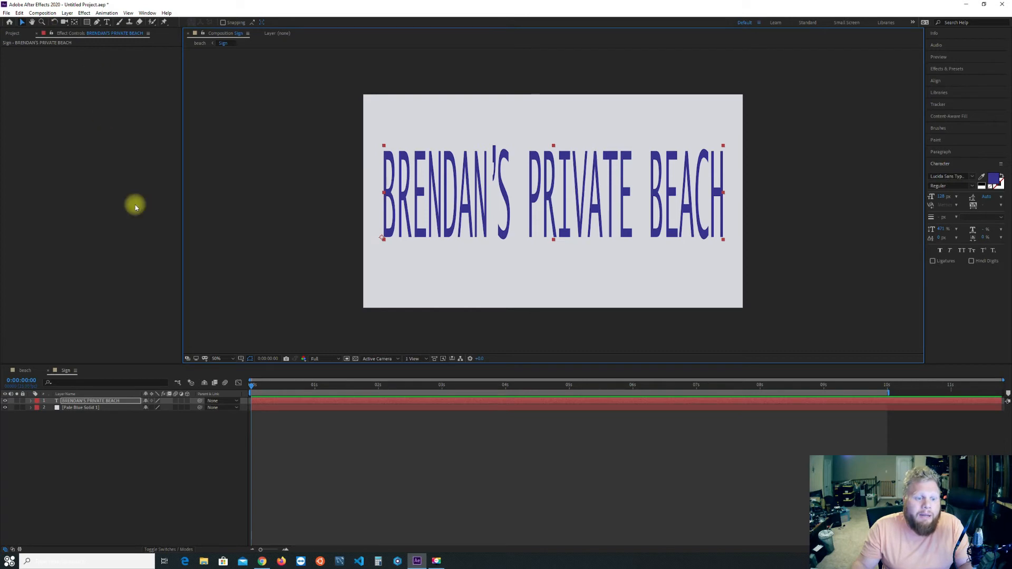
Return to the beach composition and preview how the replacement sign follows the footage, stopping at 0:00:03:15.
left_click(24, 369)
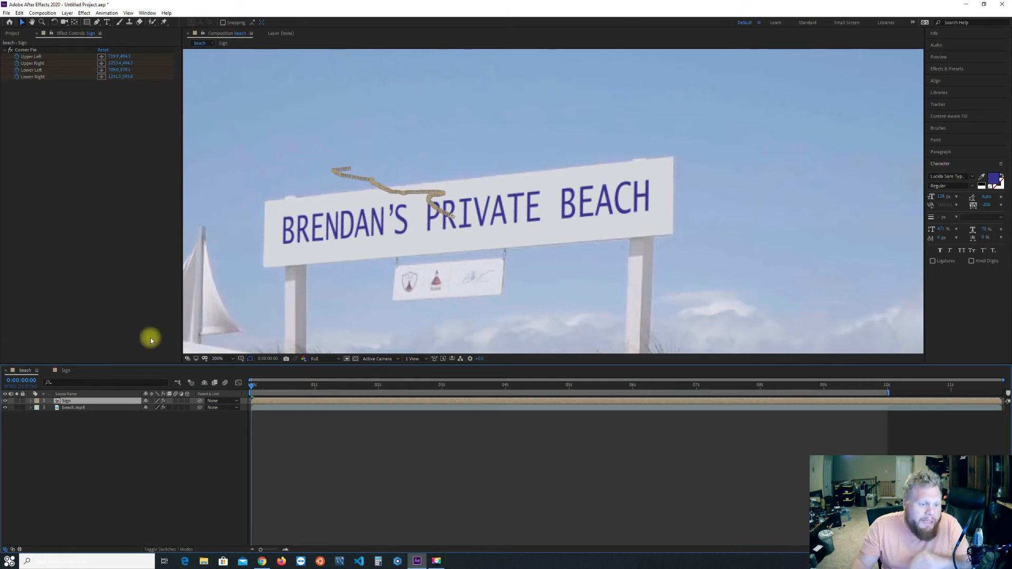
left_click(66, 371)
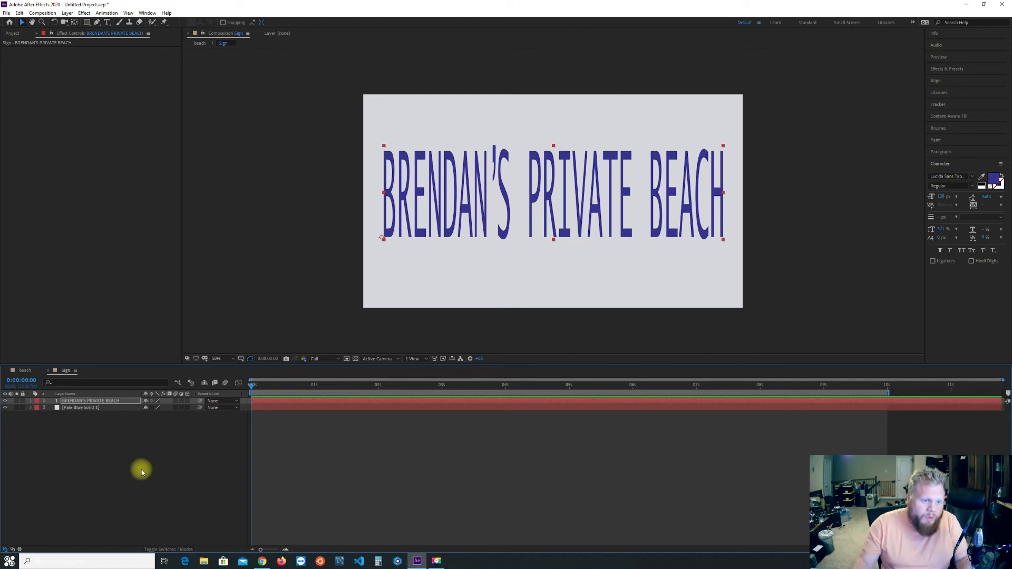
left_click(142, 477)
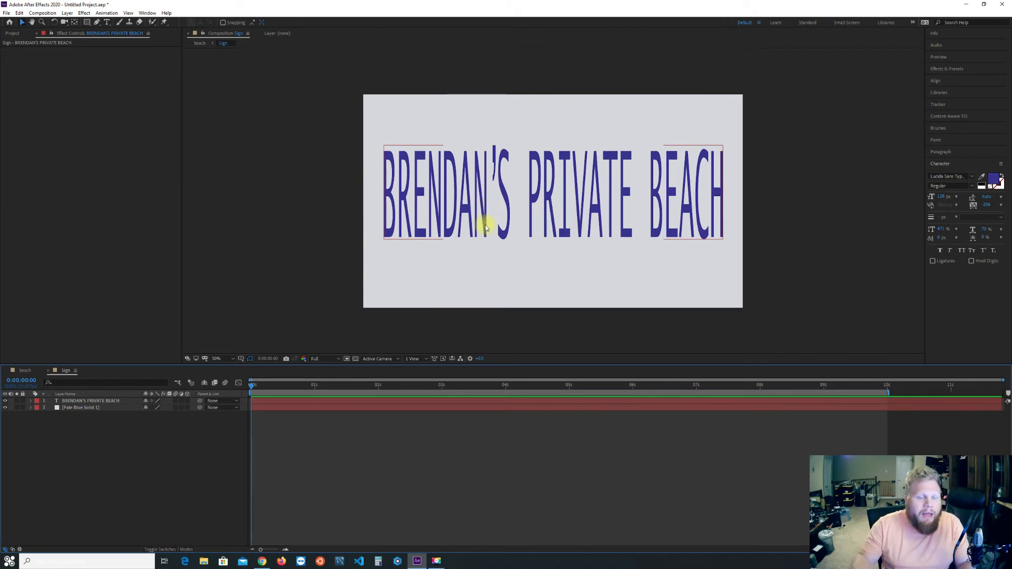
left_click(22, 373)
scroll(296, 280, "up", 2)
left_click_drag(326, 303, 395, 257)
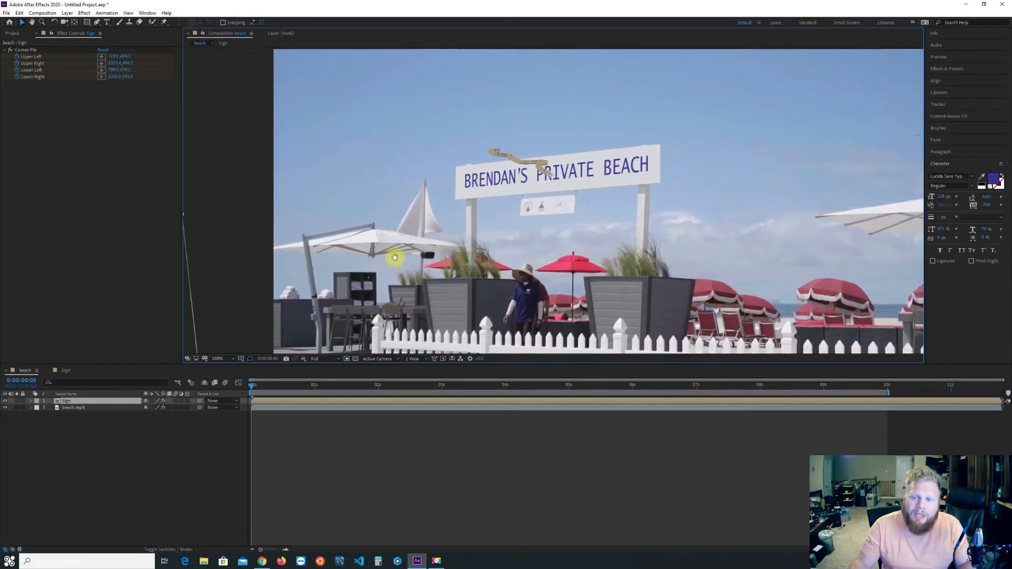
scroll(332, 260, "down", 2)
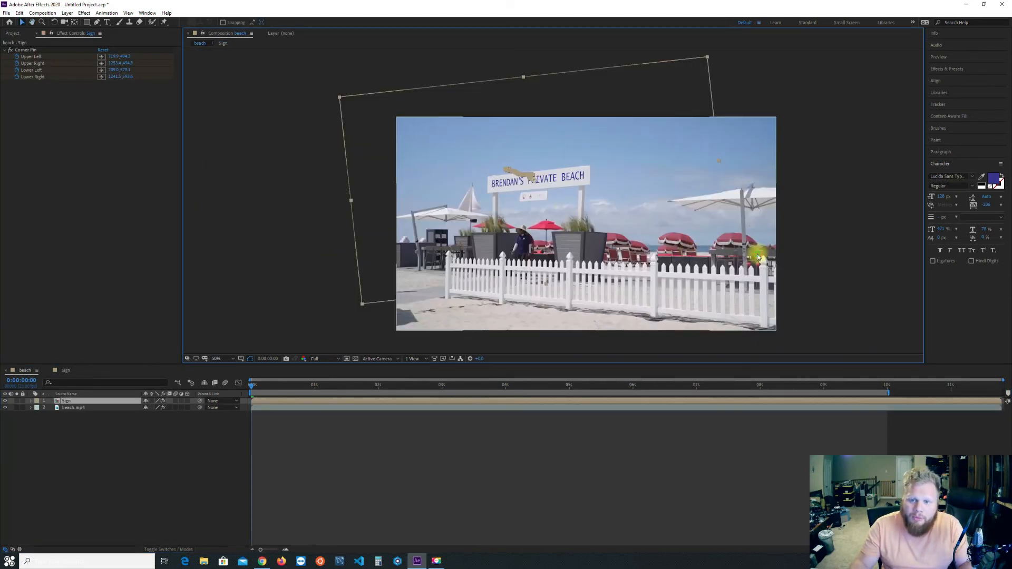
left_click_drag(758, 257, 679, 250)
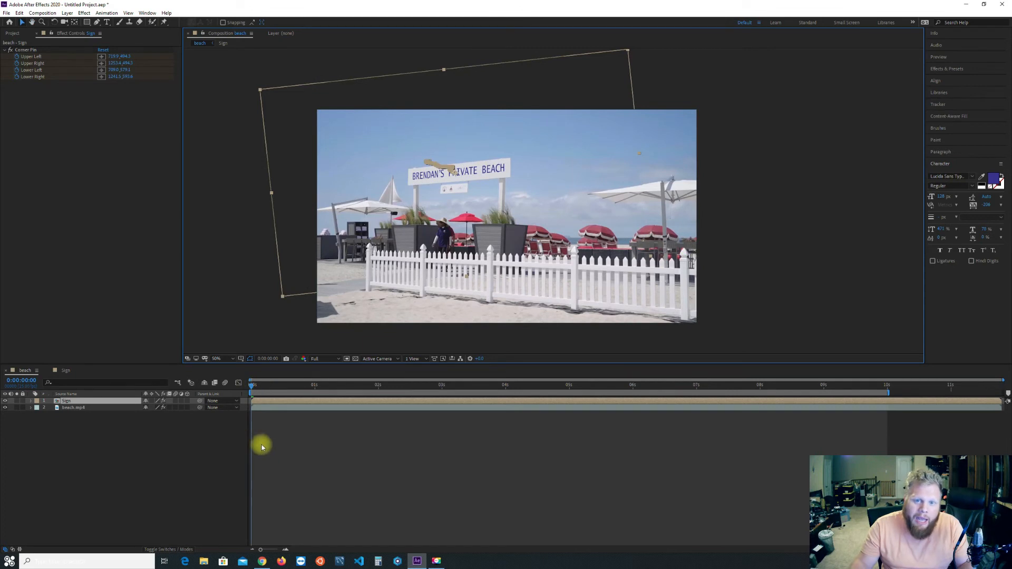
key("space")
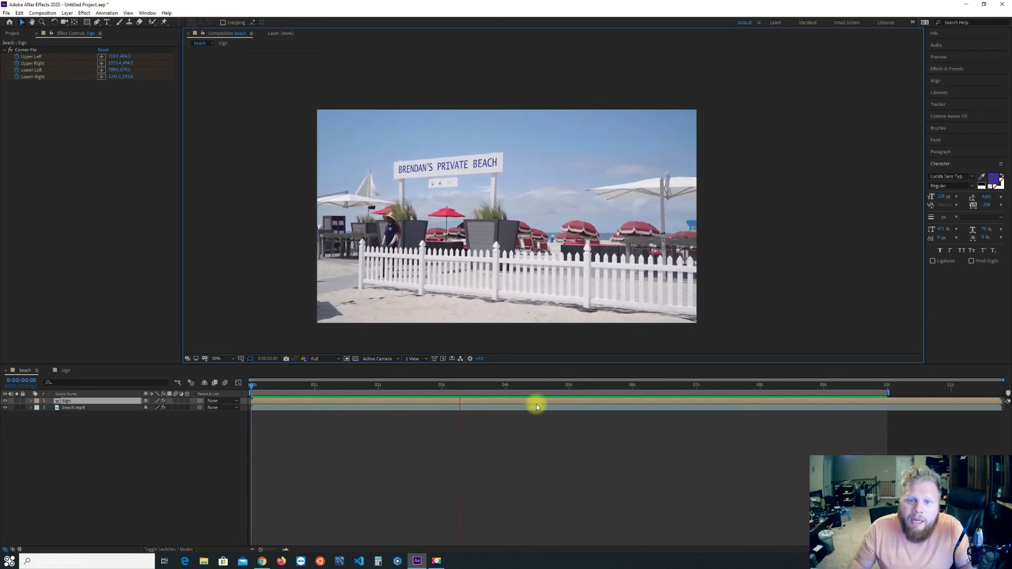
key("space")
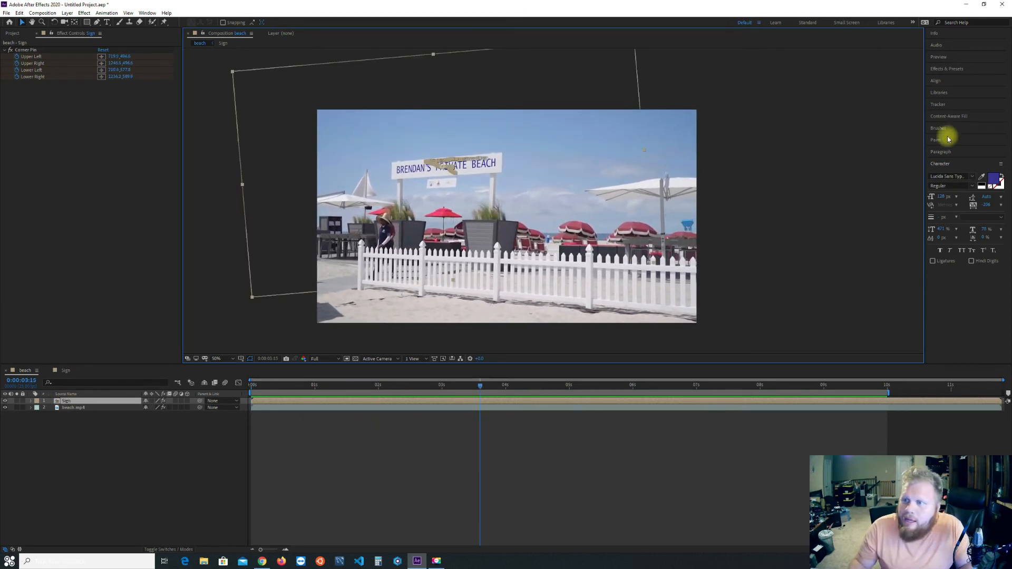
Apply the Noise effect to the Sign layer in the beach composition and set a small amount of noise.
left_click(946, 68)
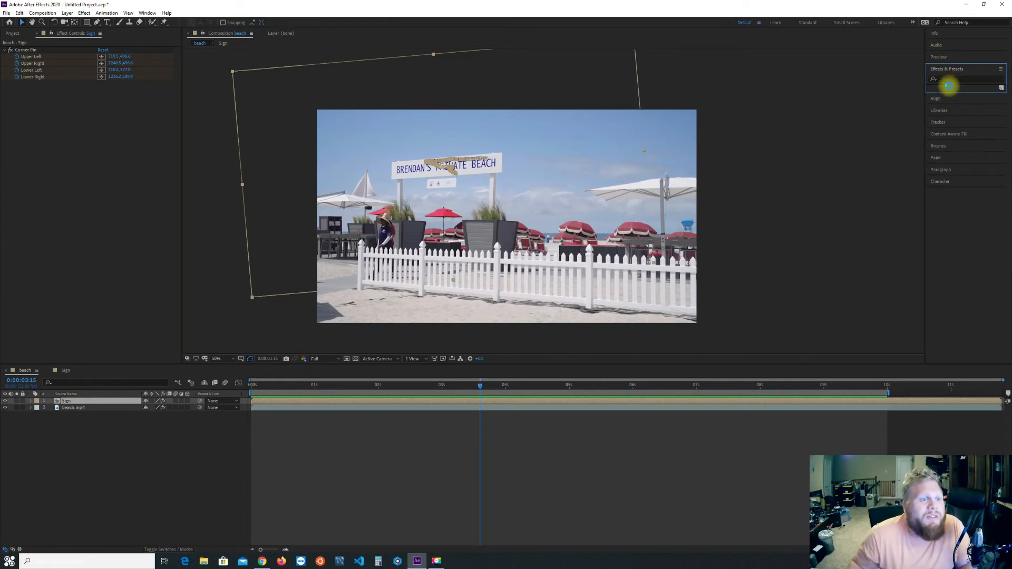
left_click(953, 77)
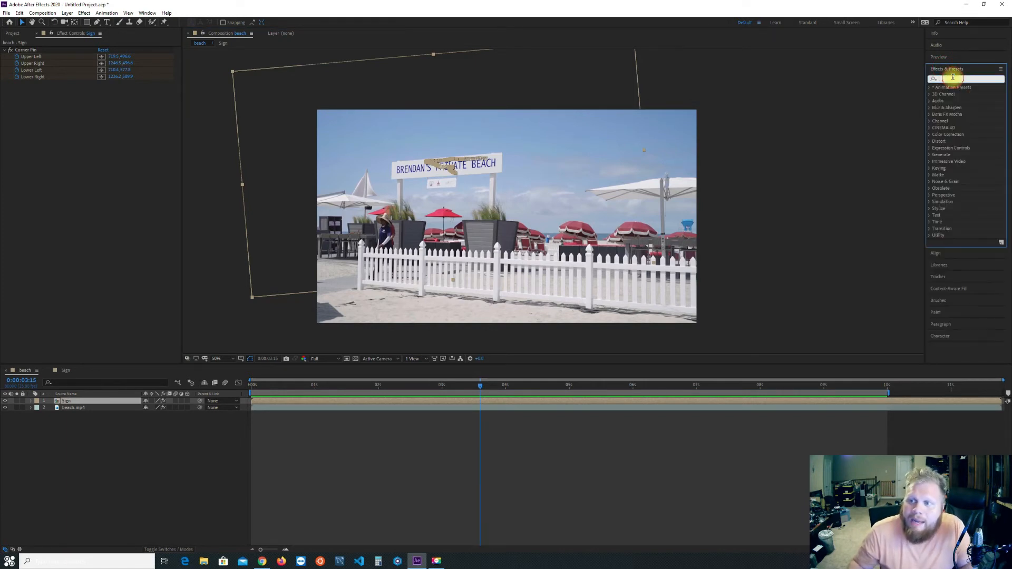
type("noise")
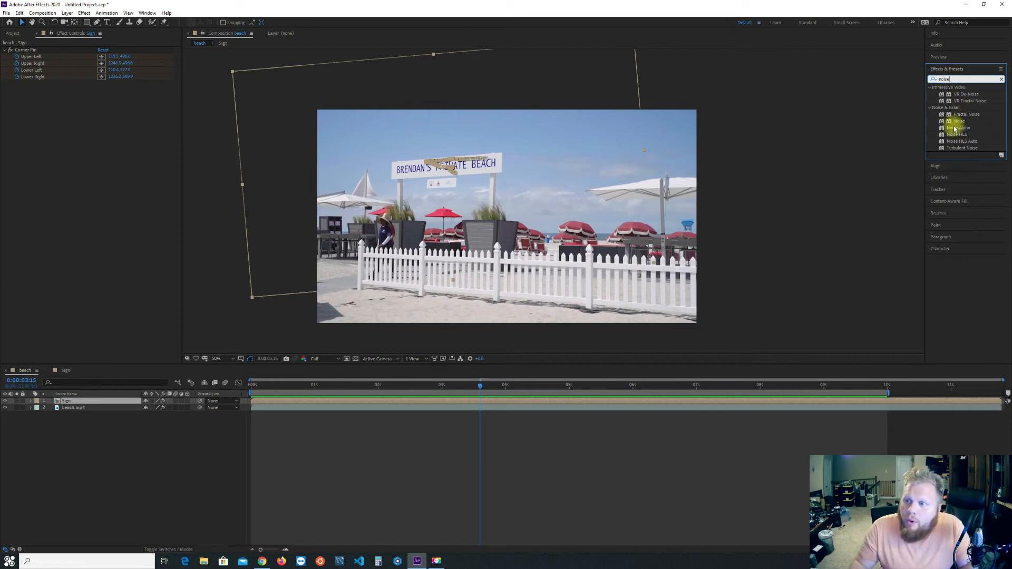
left_click_drag(959, 121, 69, 401)
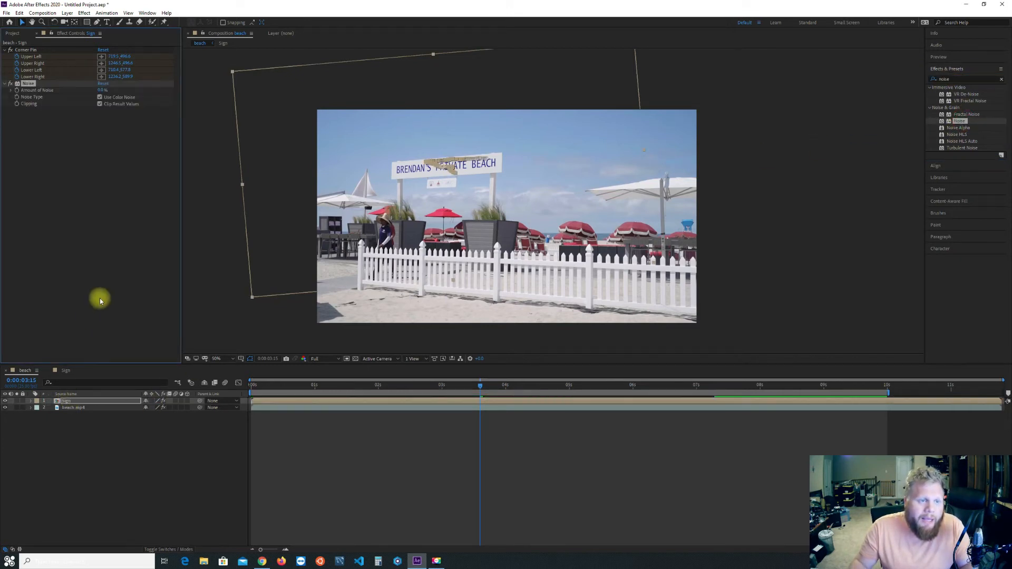
left_click(104, 90)
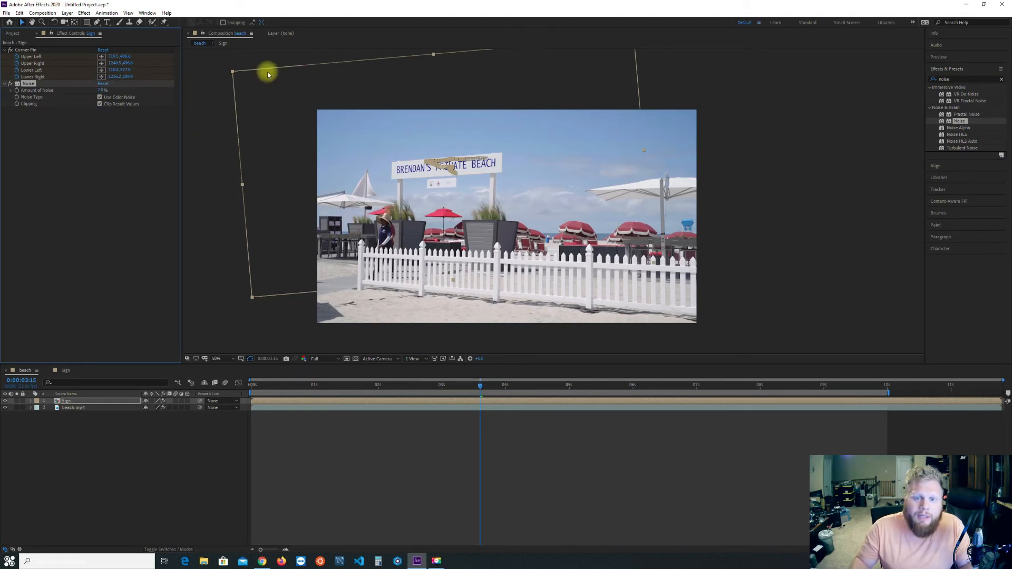
Examine the noise on the replacement sign up close, comparing the end of its text and its edge with the surrounding sky.
scroll(428, 186, "up", 2)
left_click_drag(403, 144, 571, 278)
scroll(486, 184, "up", 1)
scroll(506, 163, "up", 1)
left_click_drag(507, 163, 583, 303)
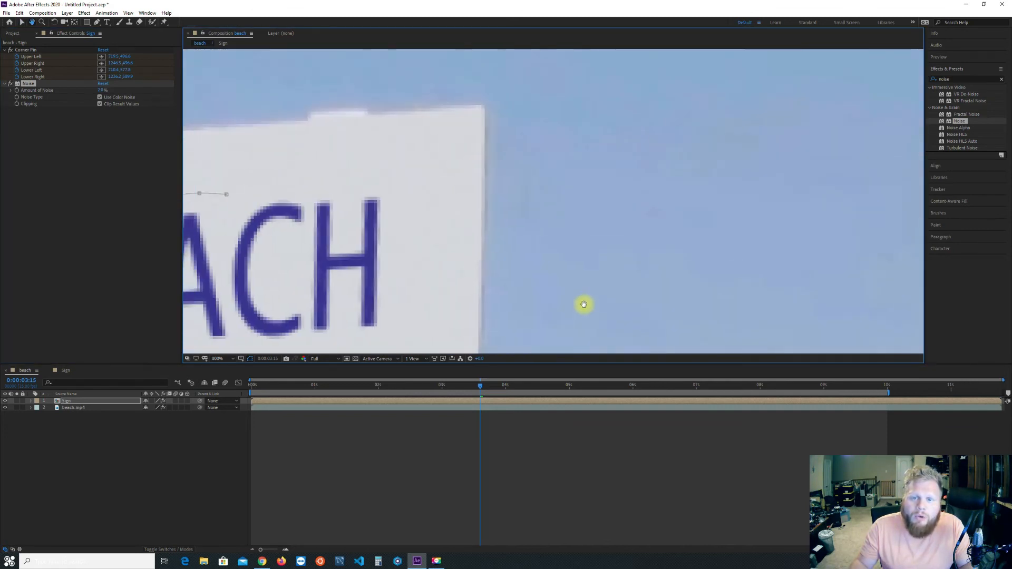
scroll(553, 159, "down", 1)
scroll(553, 159, "down", 1)
left_click_drag(550, 151, 462, 215)
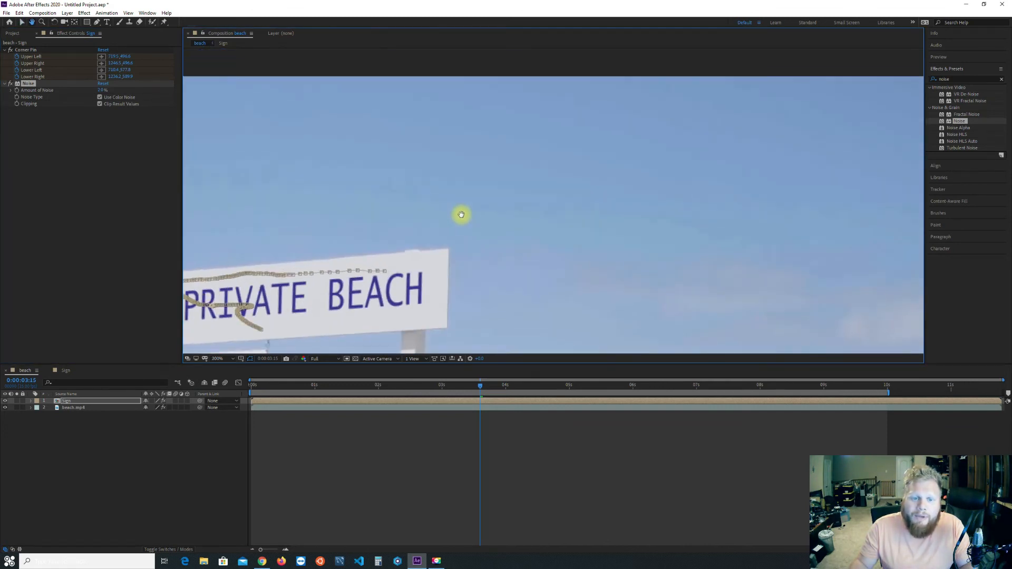
scroll(461, 215, "up", 2)
left_click_drag(436, 269, 518, 197)
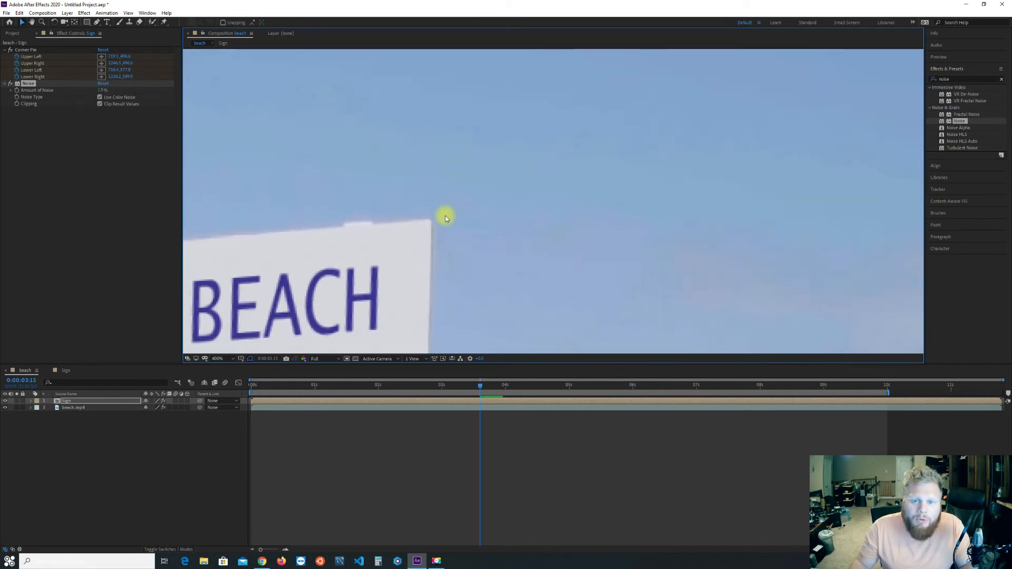
Preview the tracked sign at close range, checking its grain and edges through the clip, and stop at 0:00:02:00.
key("space")
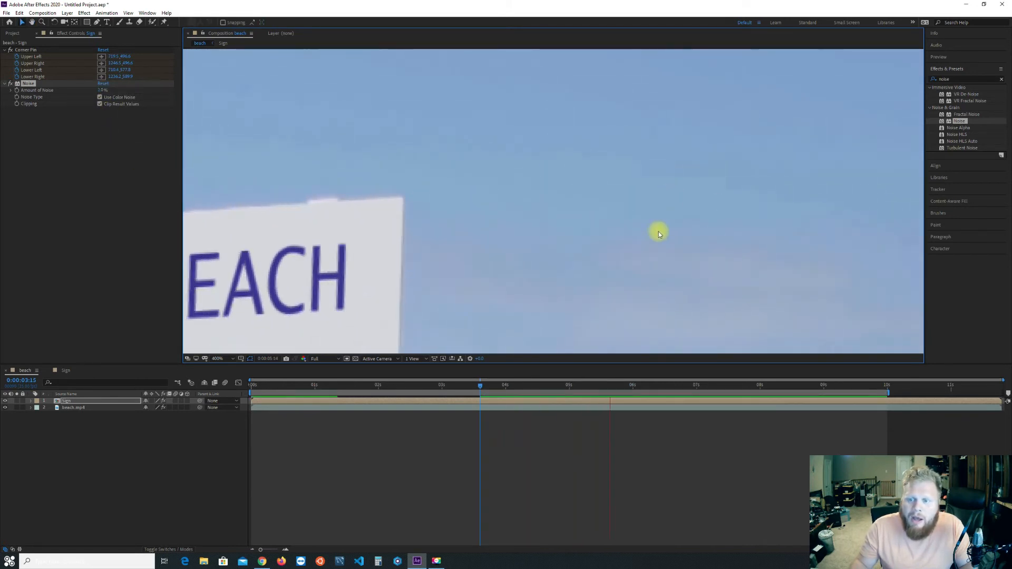
key("space")
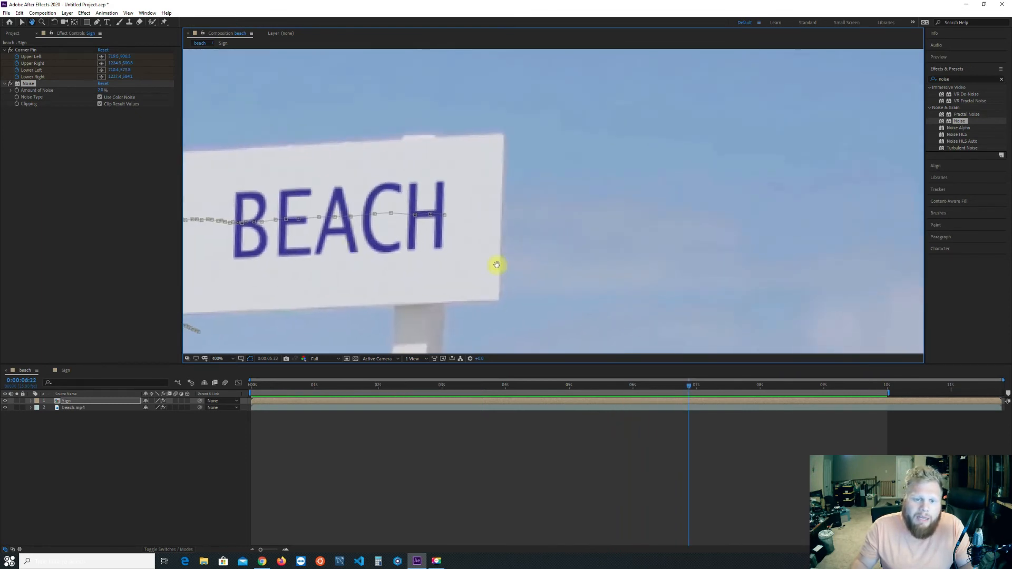
key("space")
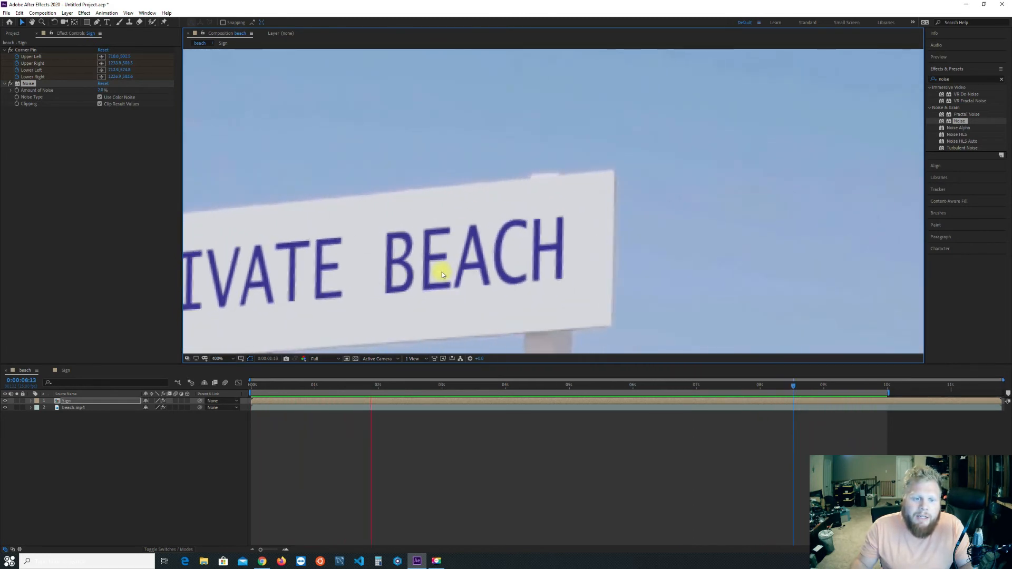
key("space")
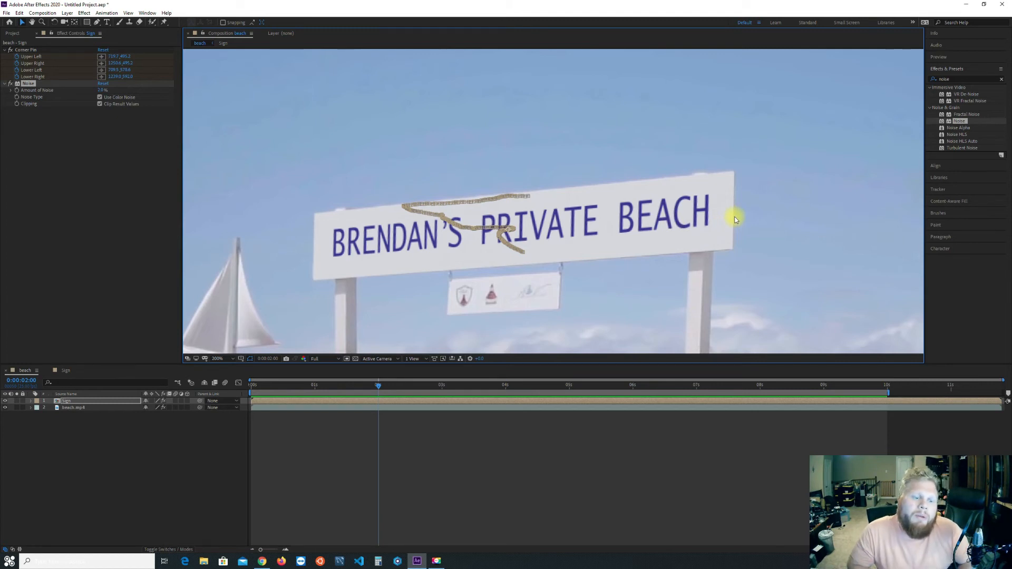
Look over the Sign composition's text and solid layers, return to the beach composition and clear the effects search.
double_click(77, 402)
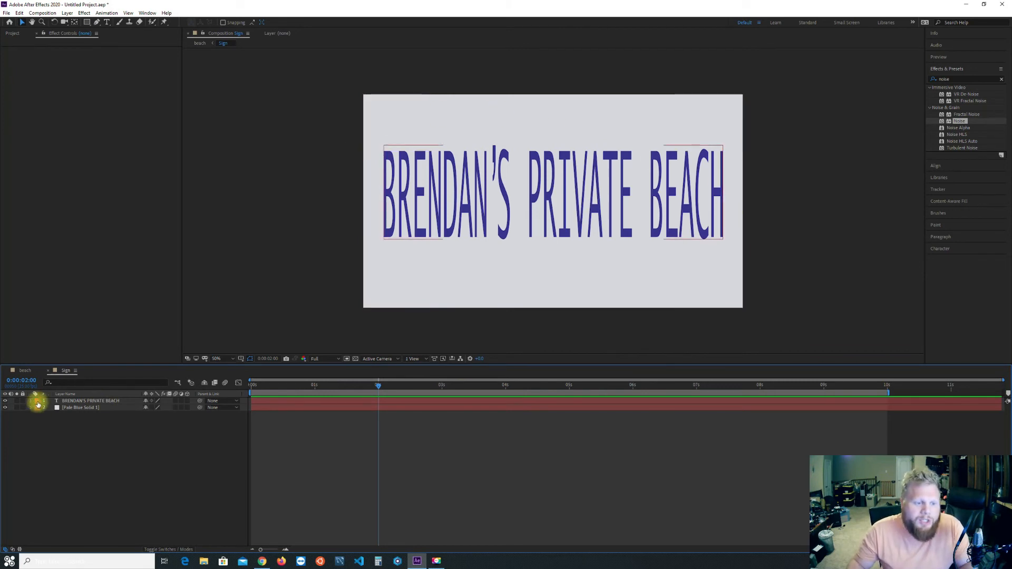
left_click(21, 369)
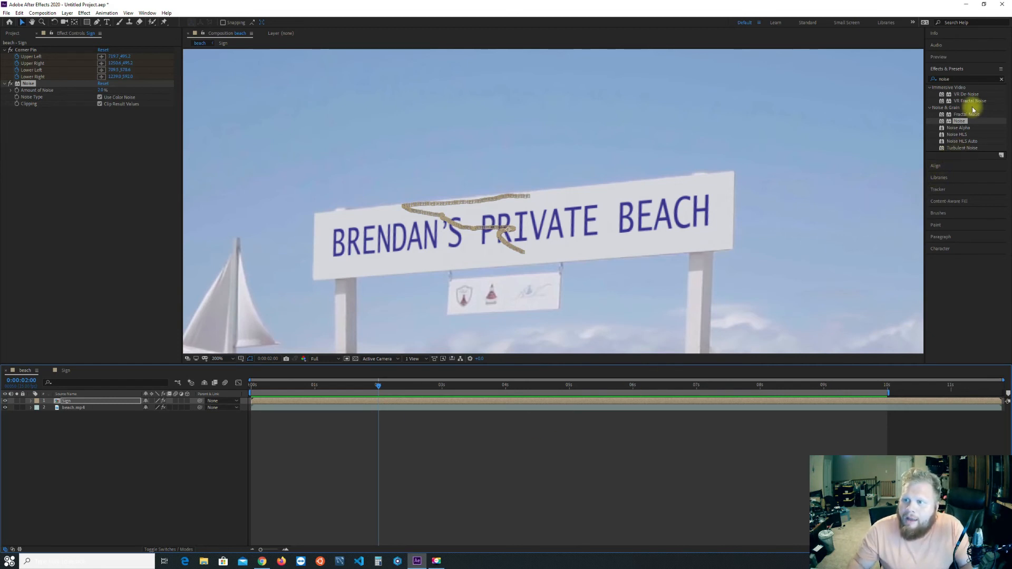
left_click(998, 80)
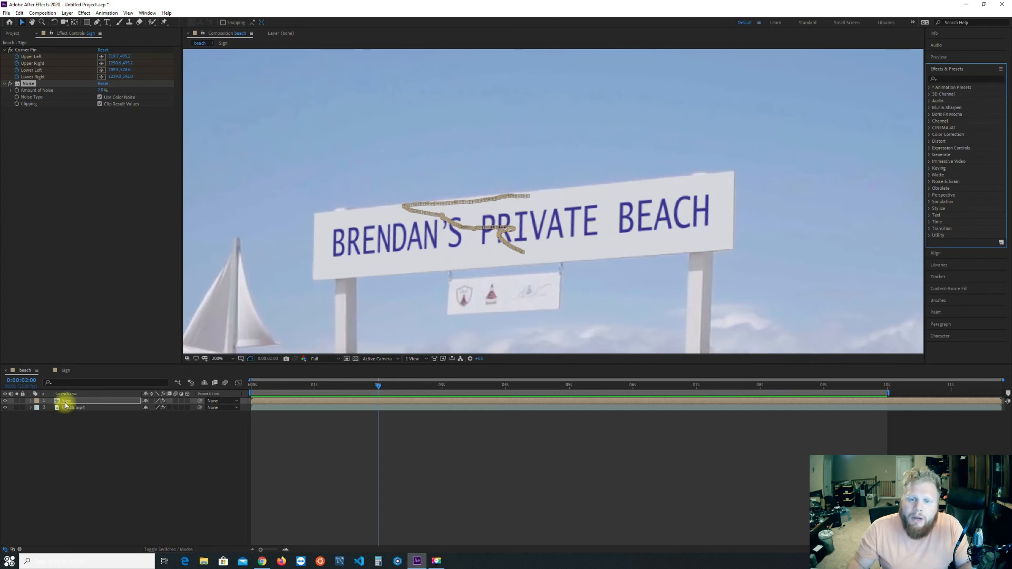
Preview the beach composition at 100% and, at 0:00:04:05, compare the original and replacement signs by toggling the Sign layer's visibility, leaving it visible.
scroll(553, 253, "down", 2)
left_click_drag(583, 276, 599, 232)
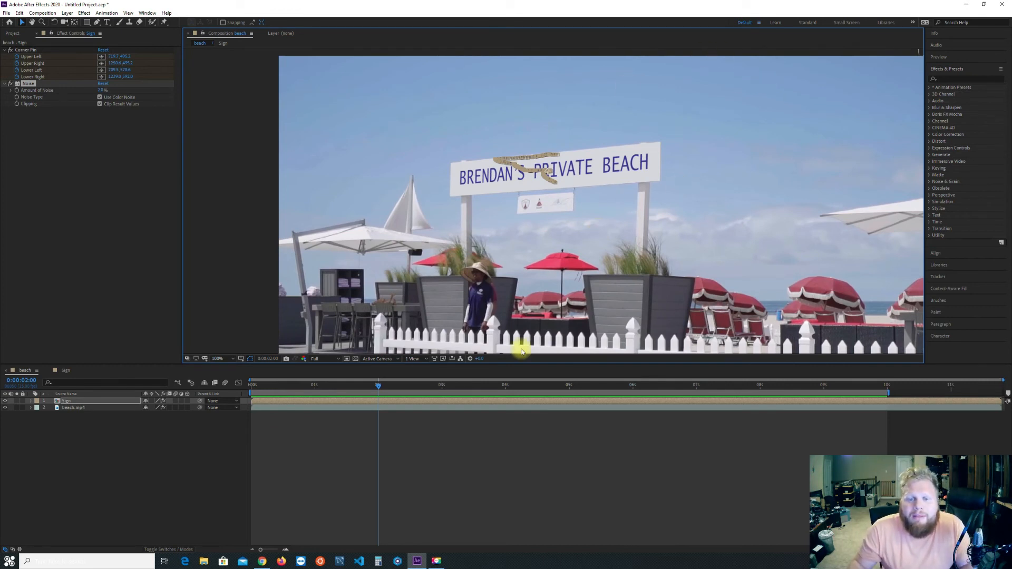
key("space")
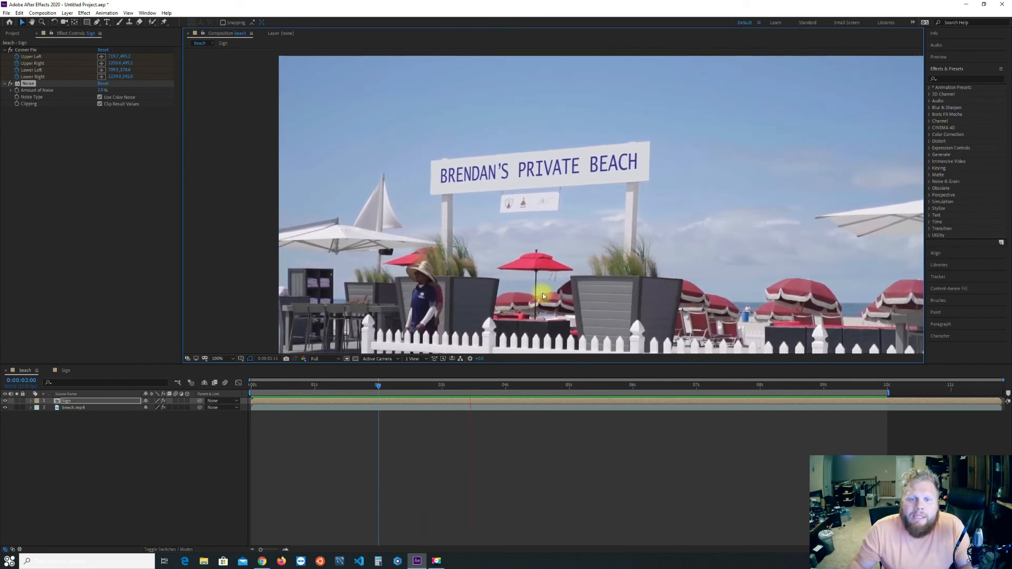
left_click(6, 402)
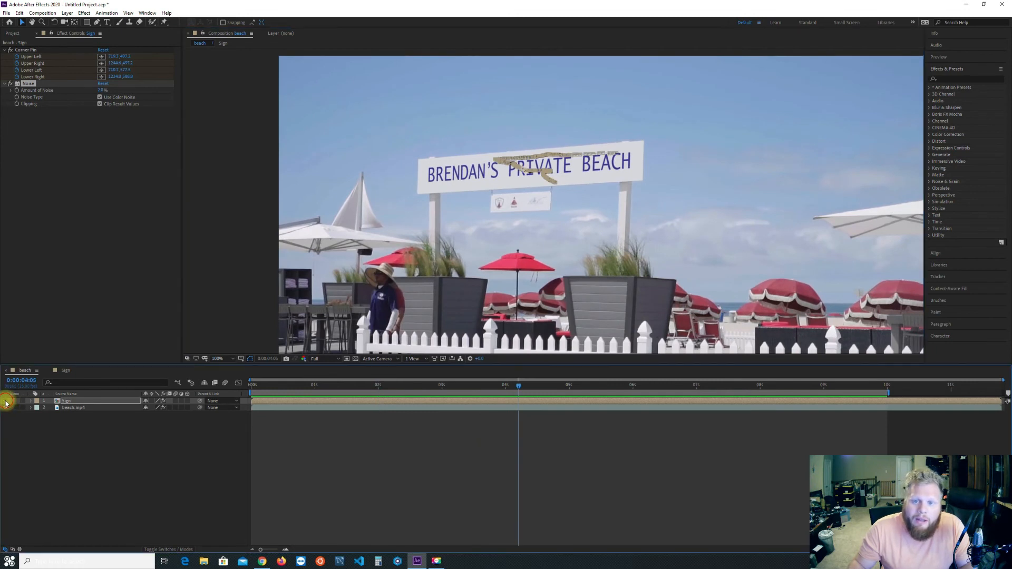
left_click(5, 401)
left_click(5, 402)
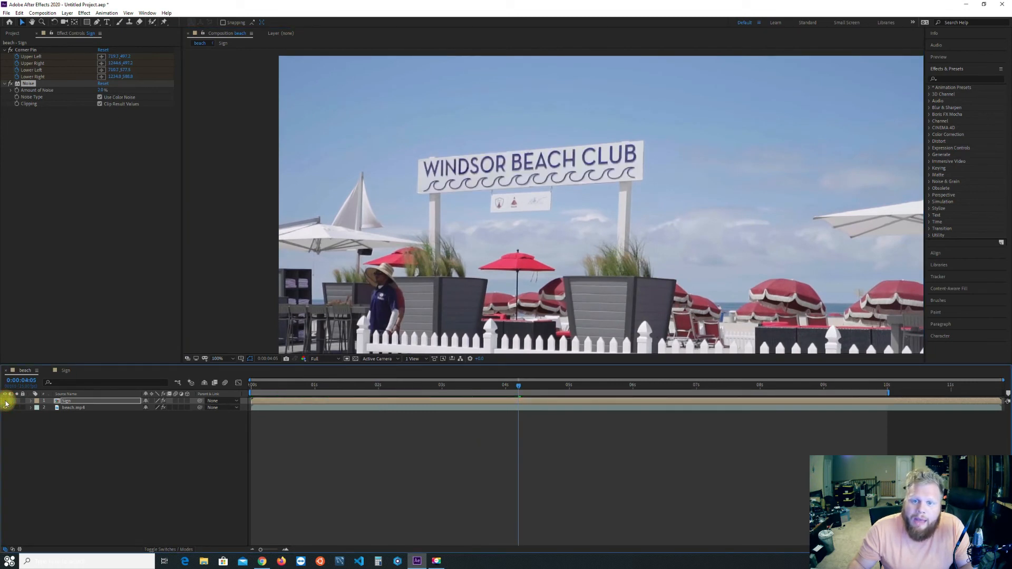
left_click(5, 401)
left_click(5, 401)
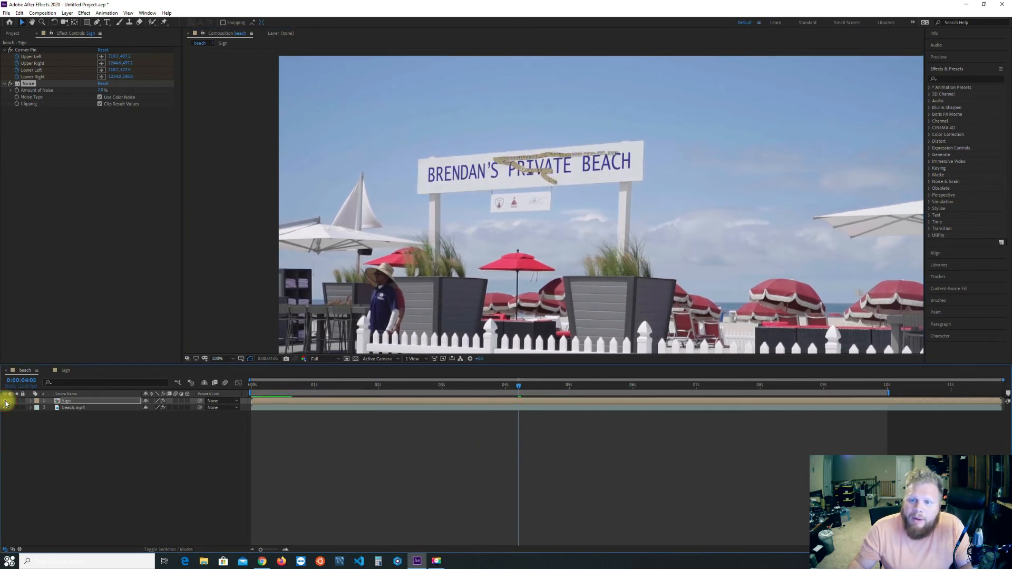
left_click(6, 402)
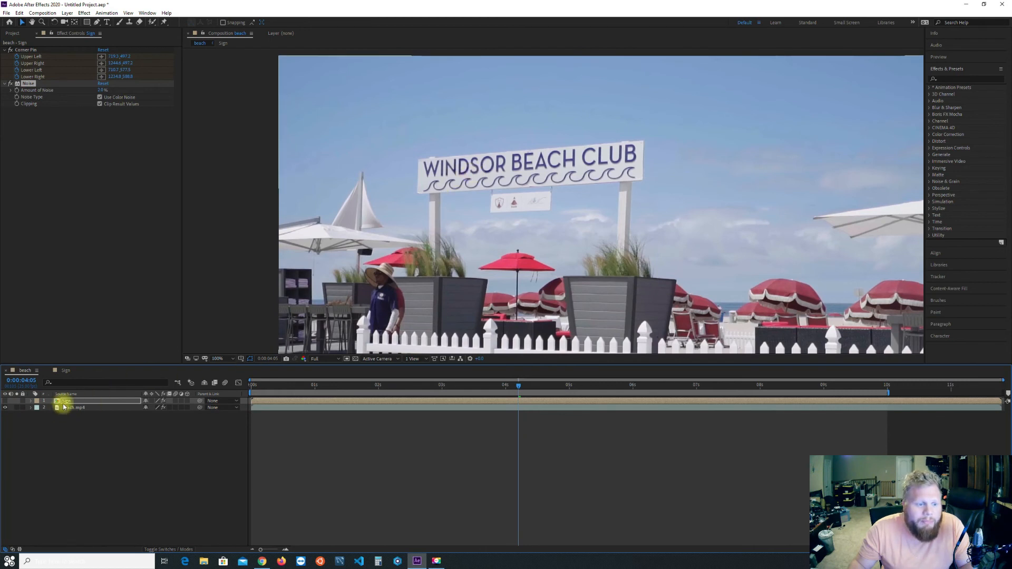
left_click(6, 401)
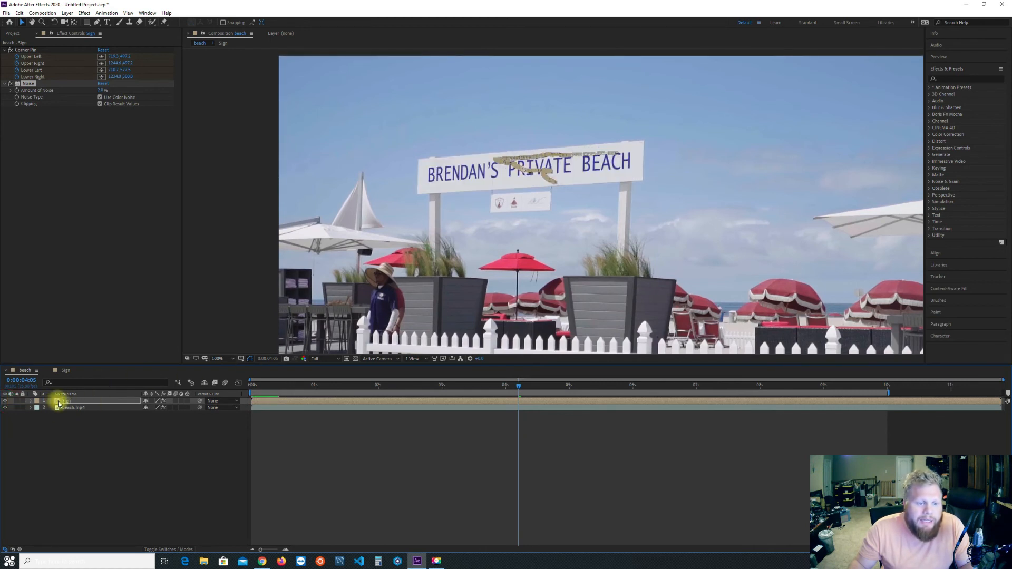
In the Sign composition, apply the Drop Shadow effect to the text layer.
left_click(969, 79)
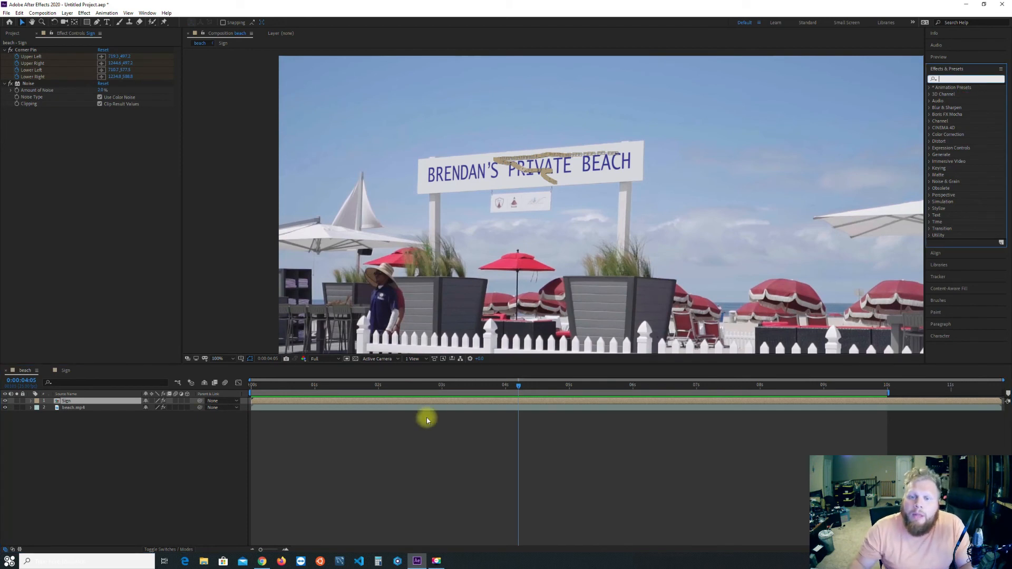
double_click(66, 403)
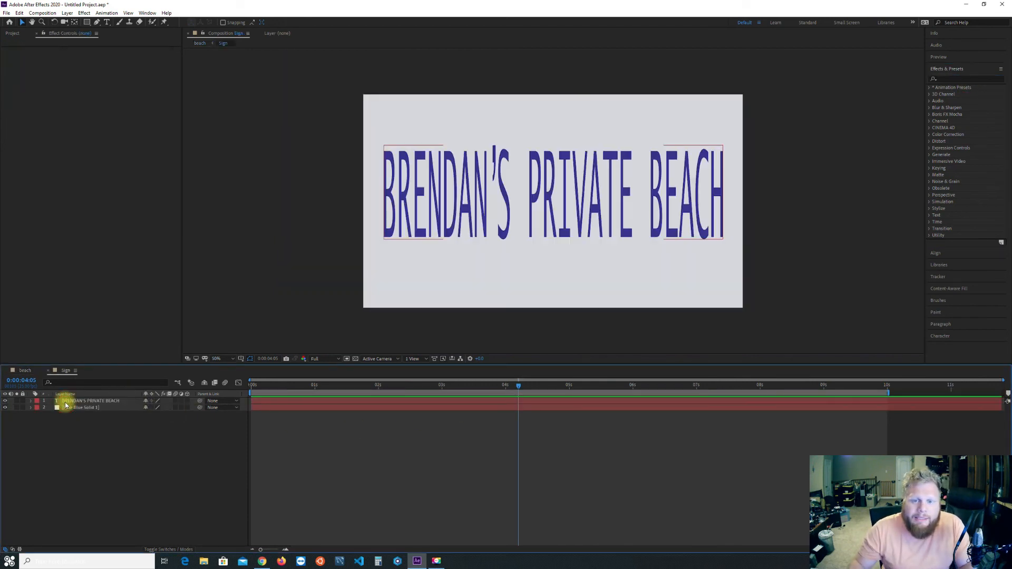
left_click(960, 79)
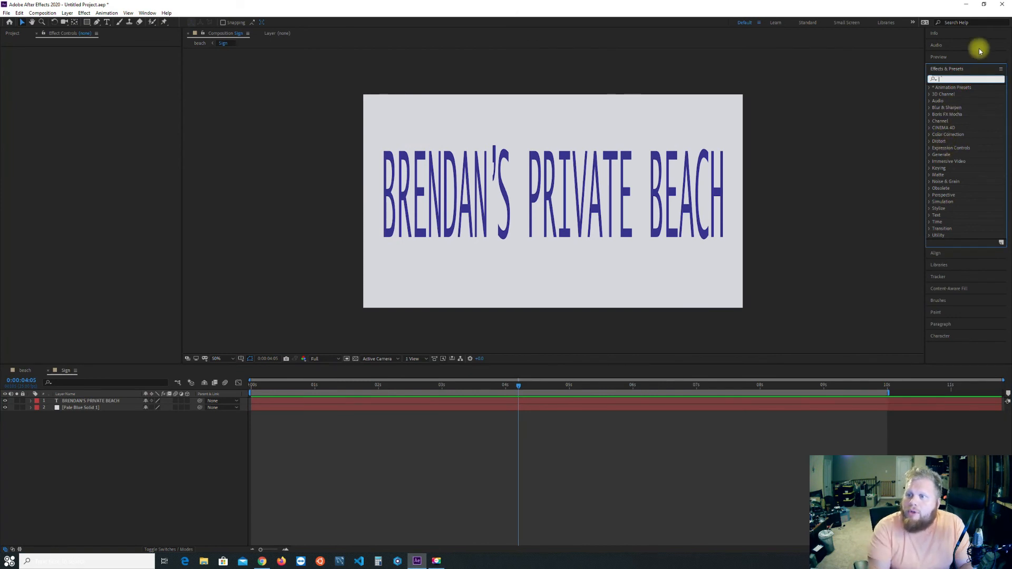
type("drop")
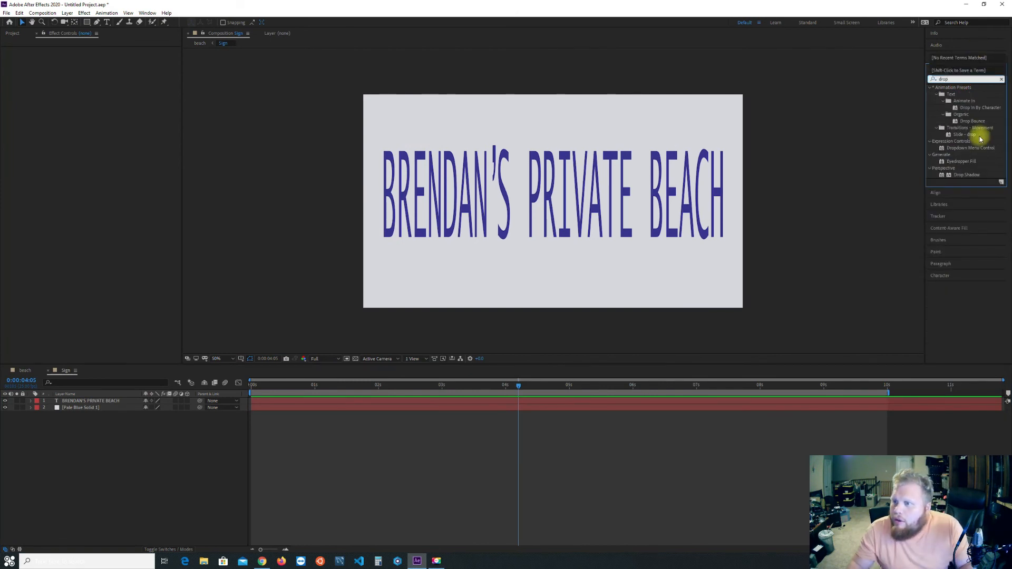
left_click_drag(969, 177, 610, 228)
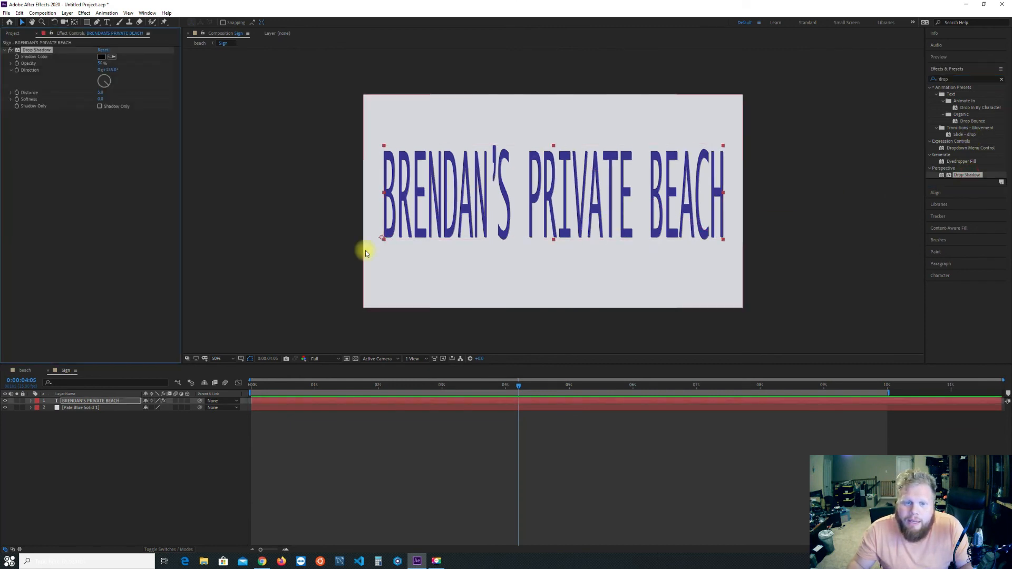
Check the text shadow up close in the beach composition, and in the Sign composition increase its softness and set its distance to 7.
left_click(25, 371)
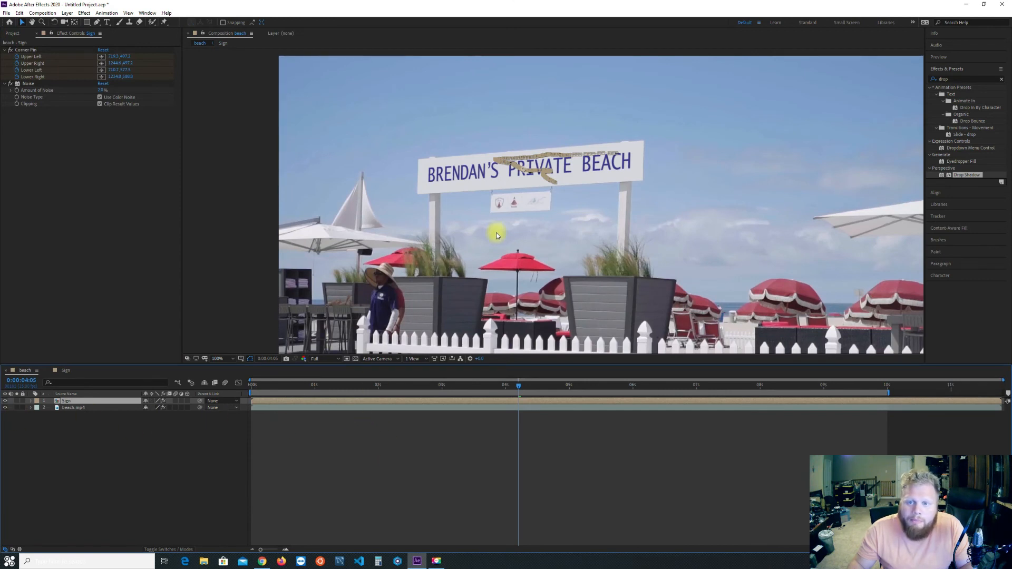
scroll(496, 236, "up", 2)
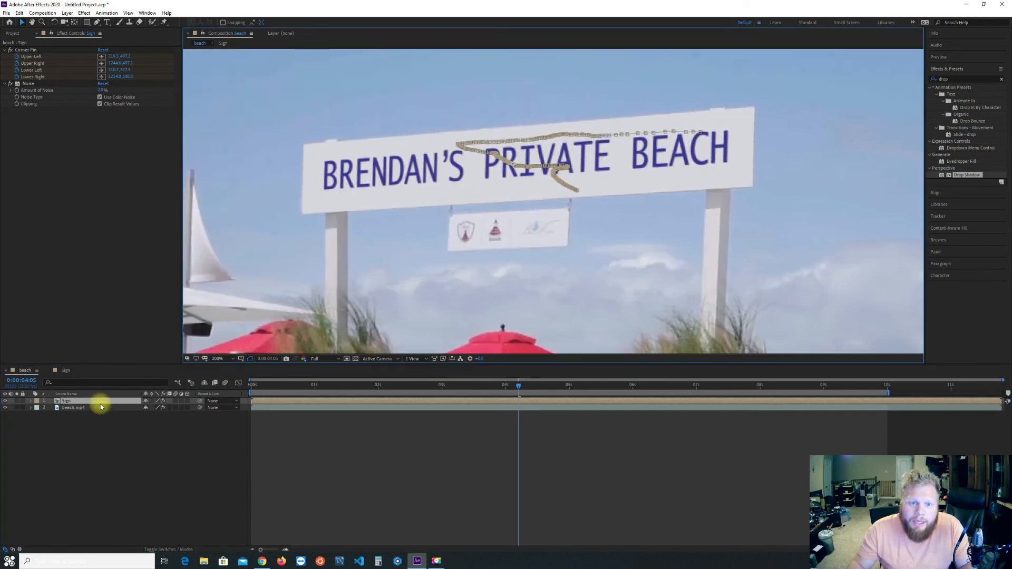
double_click(64, 400)
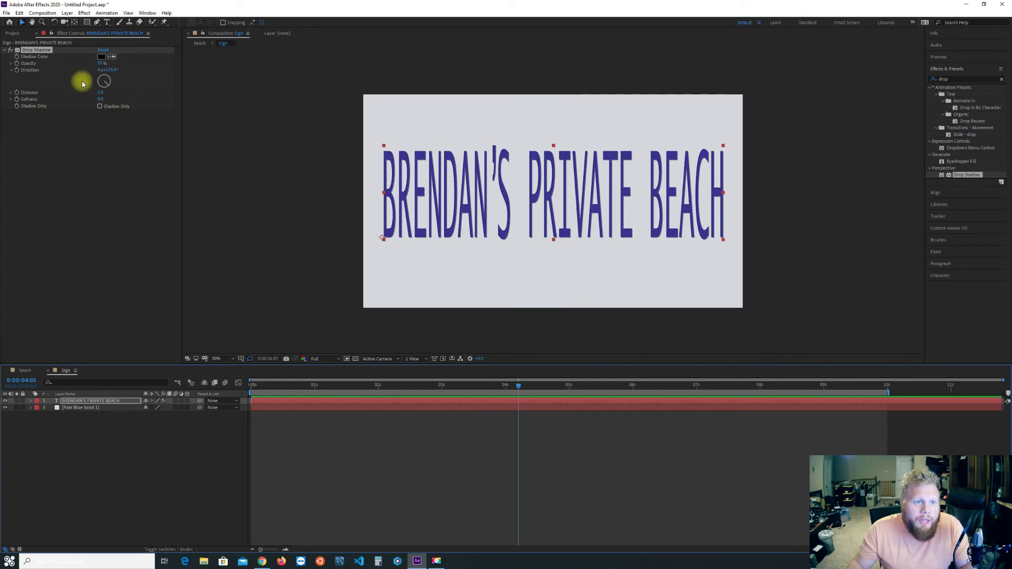
mouse_move(102, 100)
left_mouse_down()
mouse_move(115, 101)
mouse_move(102, 93)
left_mouse_up()
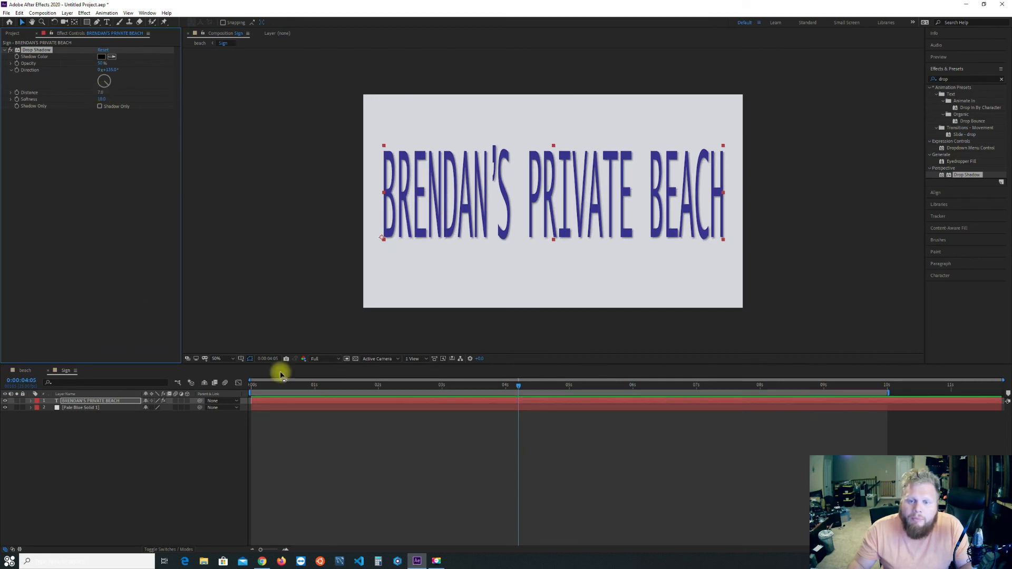
Preview the softened text shadow in the beach composition, stopping at 0:00:01:01.
left_click(25, 371)
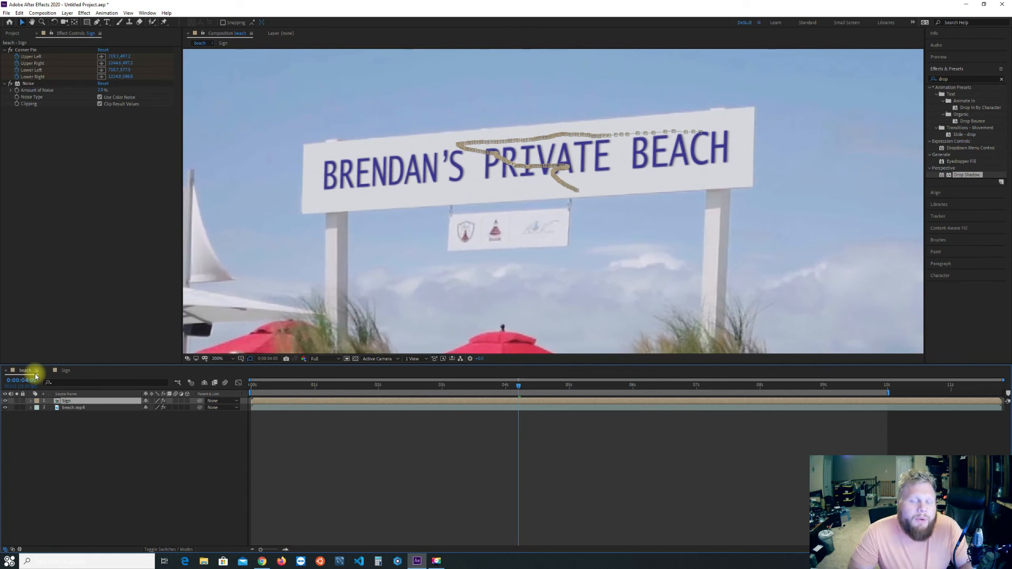
key("space")
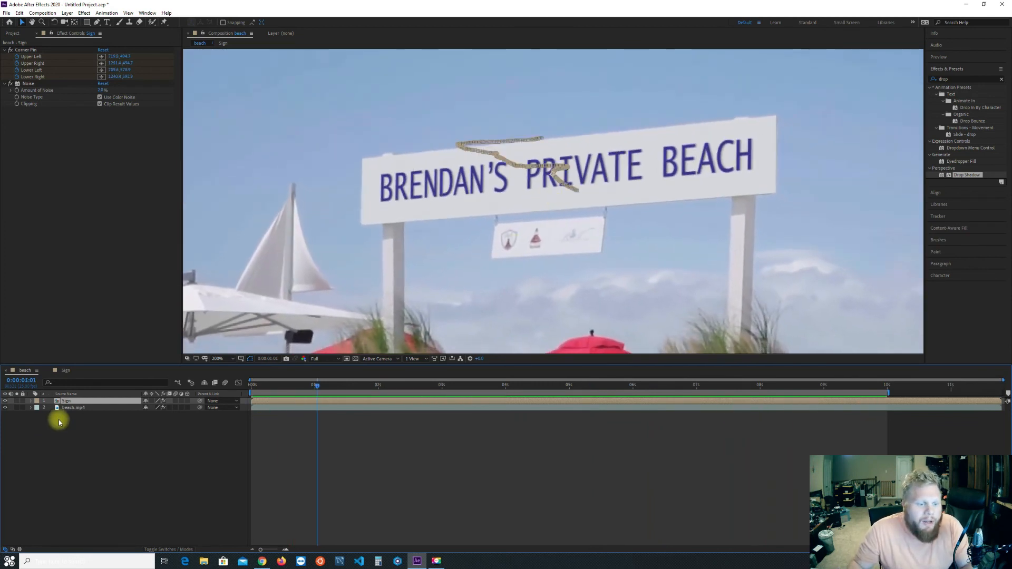
In the Sign composition, open the character settings and select all text in the sign's text layer.
double_click(66, 401)
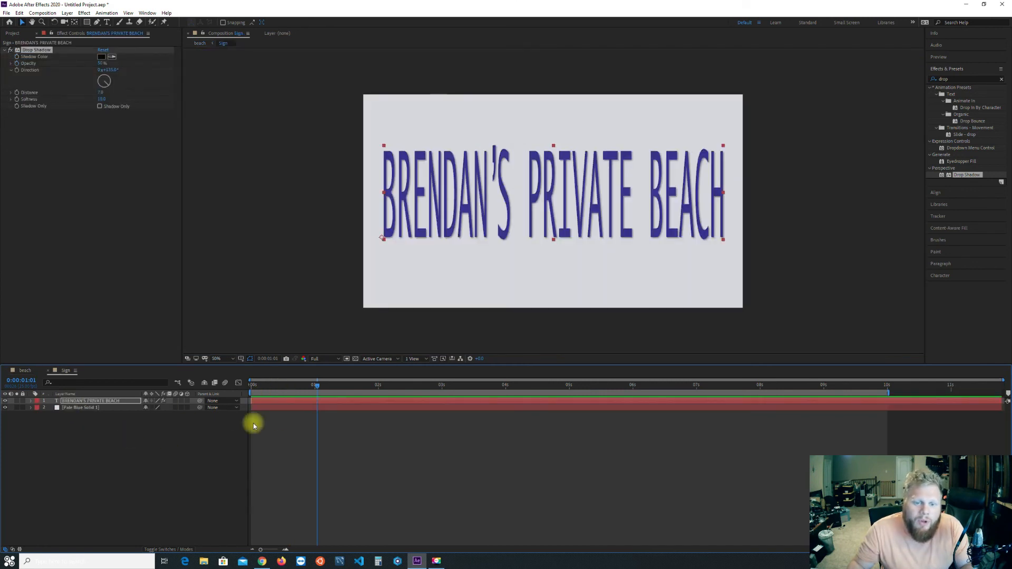
left_click(95, 403)
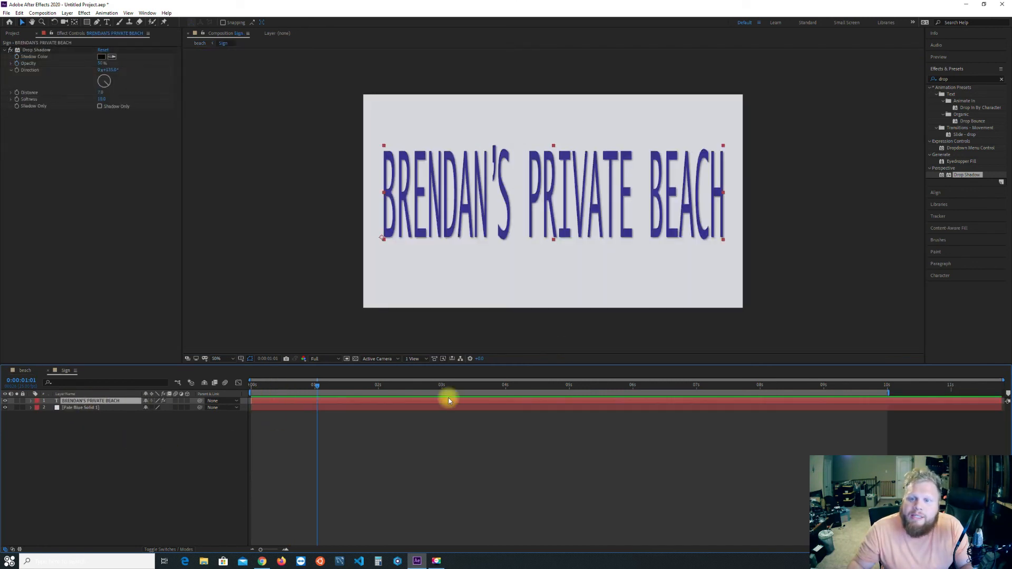
left_click(1002, 80)
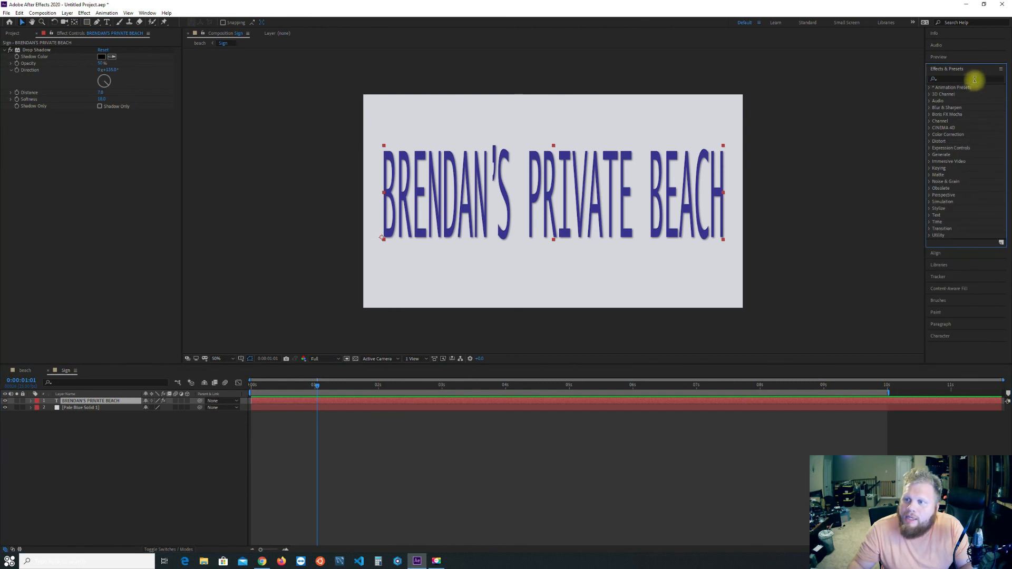
left_click(944, 336)
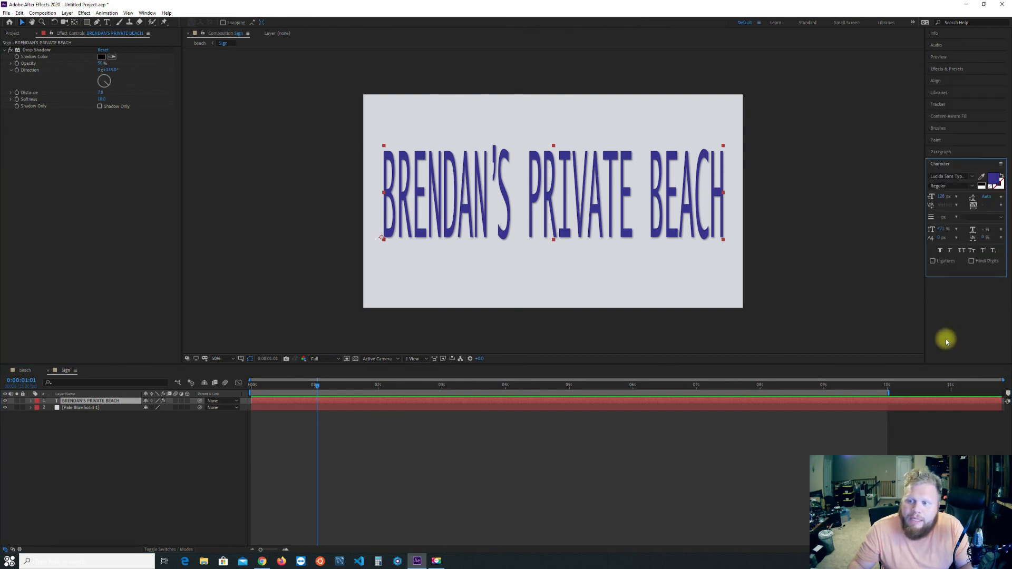
key("t")
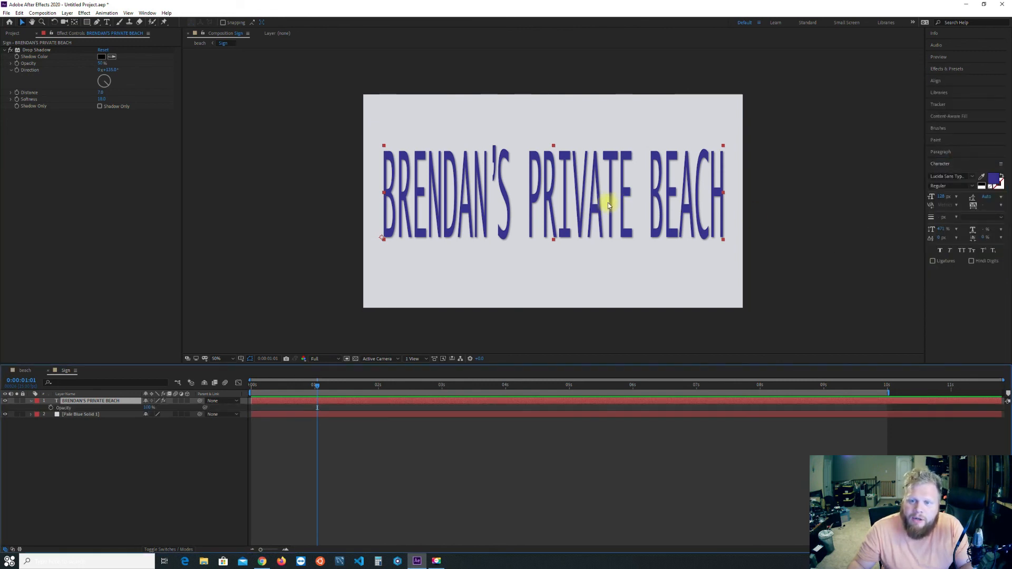
double_click(608, 202)
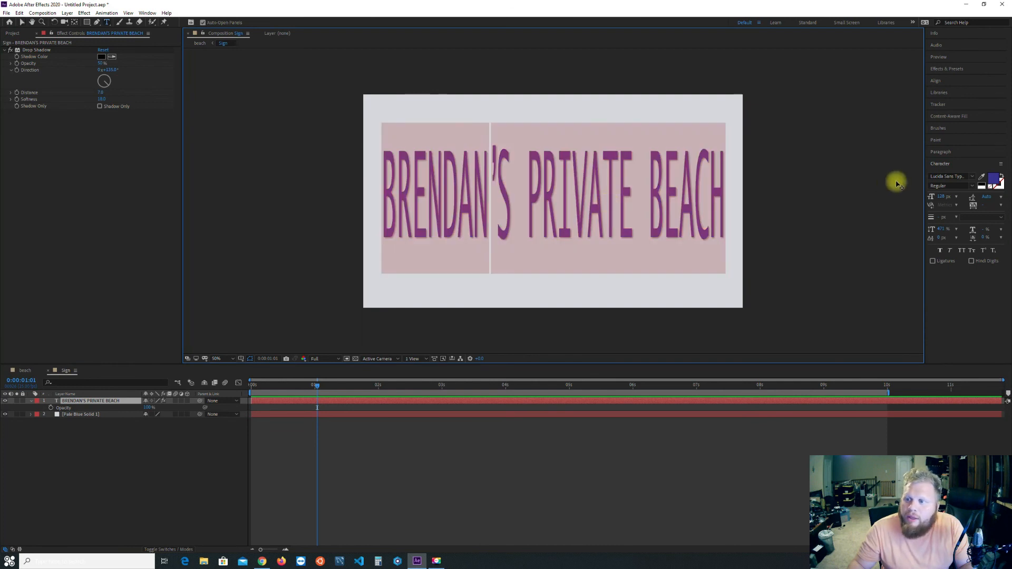
Try the Rockwell Extra Bold font on the selected sign text.
left_click(972, 177)
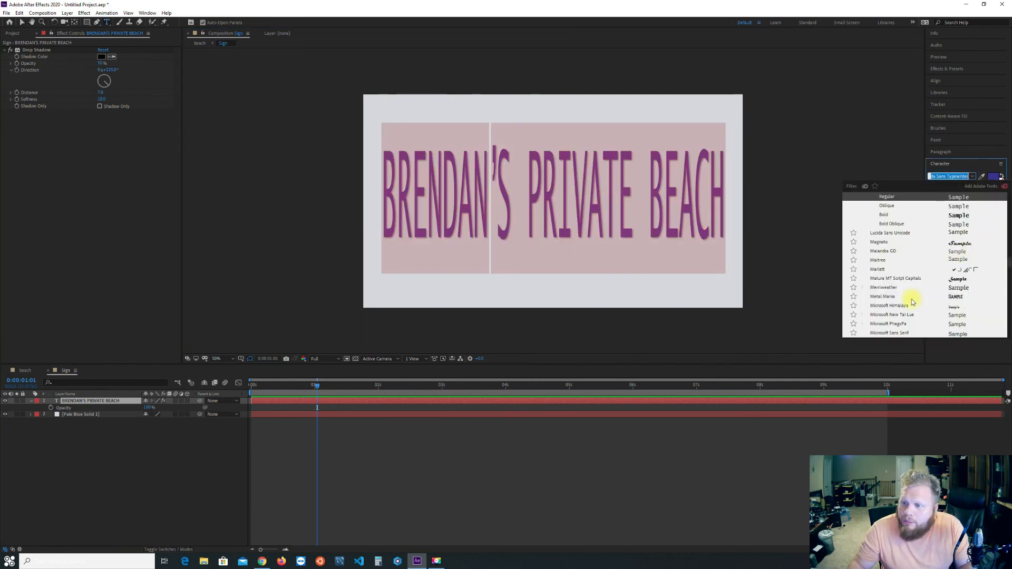
scroll(913, 302, "down", 5)
scroll(916, 281, "down", 10)
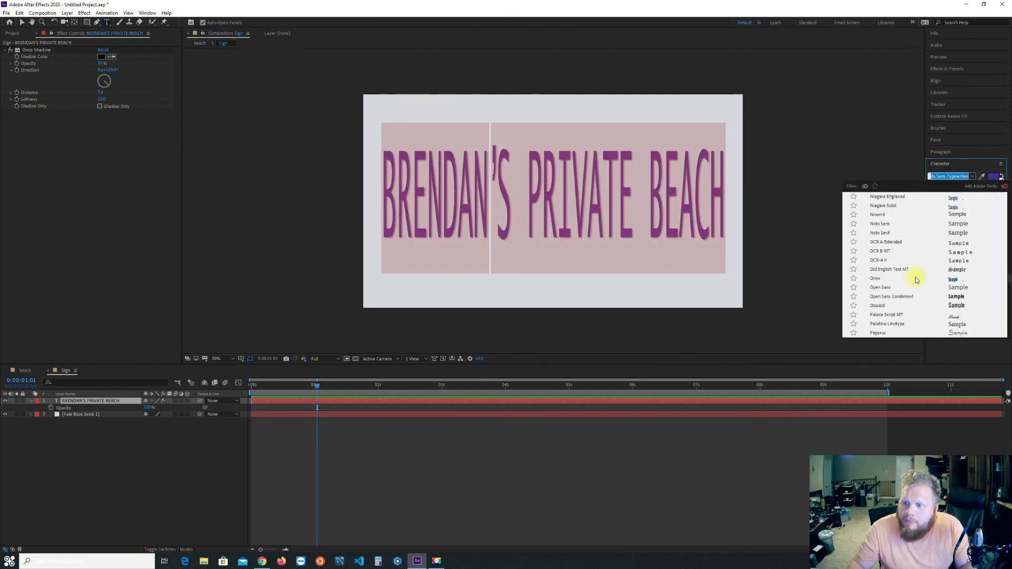
scroll(916, 279, "down", 5)
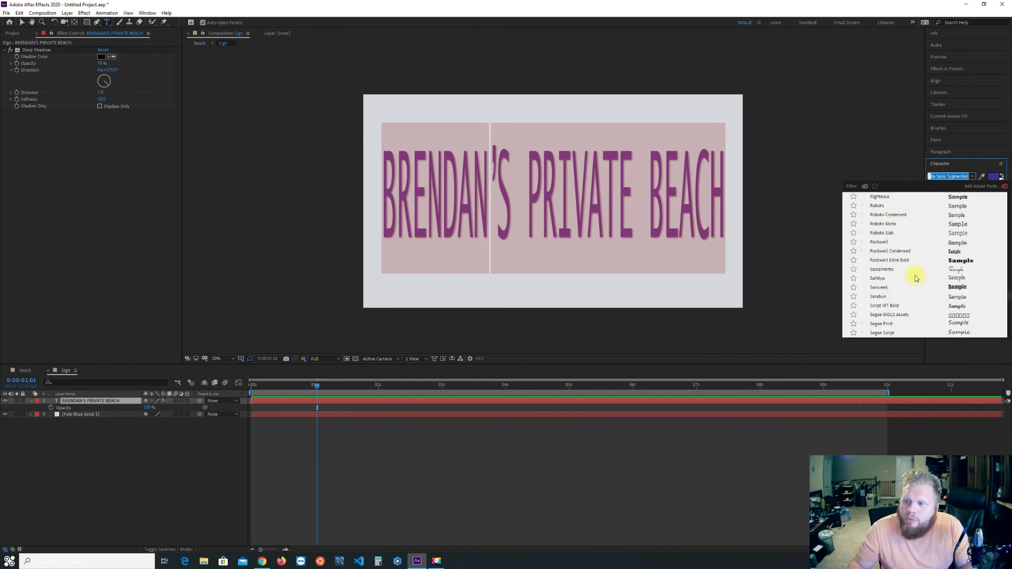
left_click(904, 263)
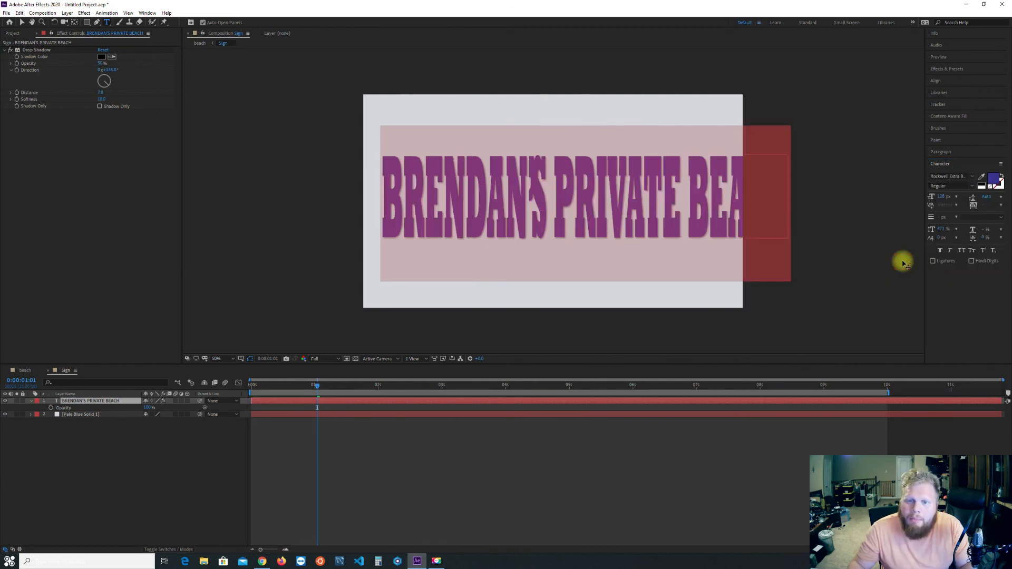
Set the sign text's font to Open Sans Condensed Bold and its horizontal scale to 132%.
left_click(965, 176)
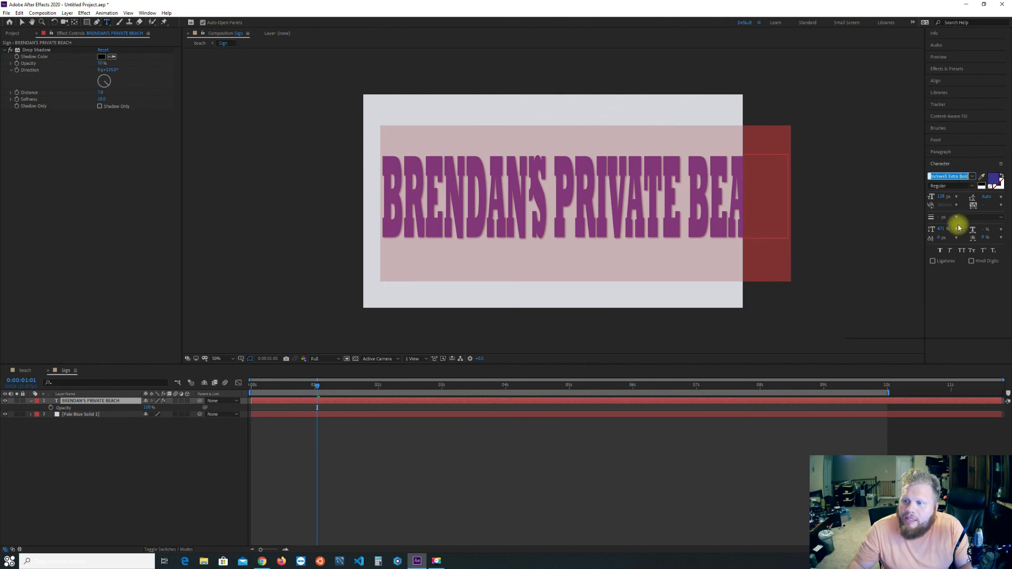
scroll(955, 300, "down", 10)
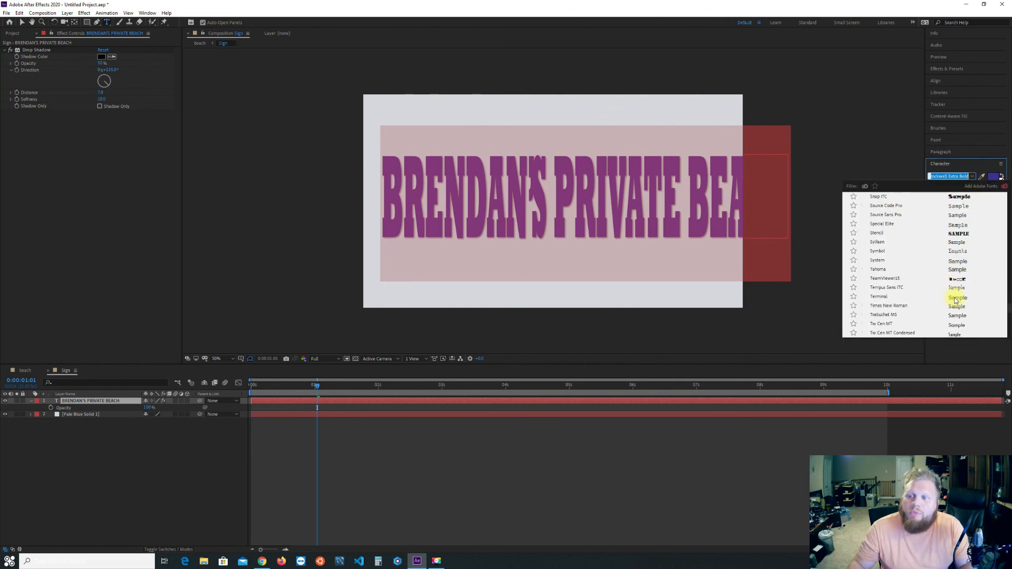
scroll(955, 297, "down", 10)
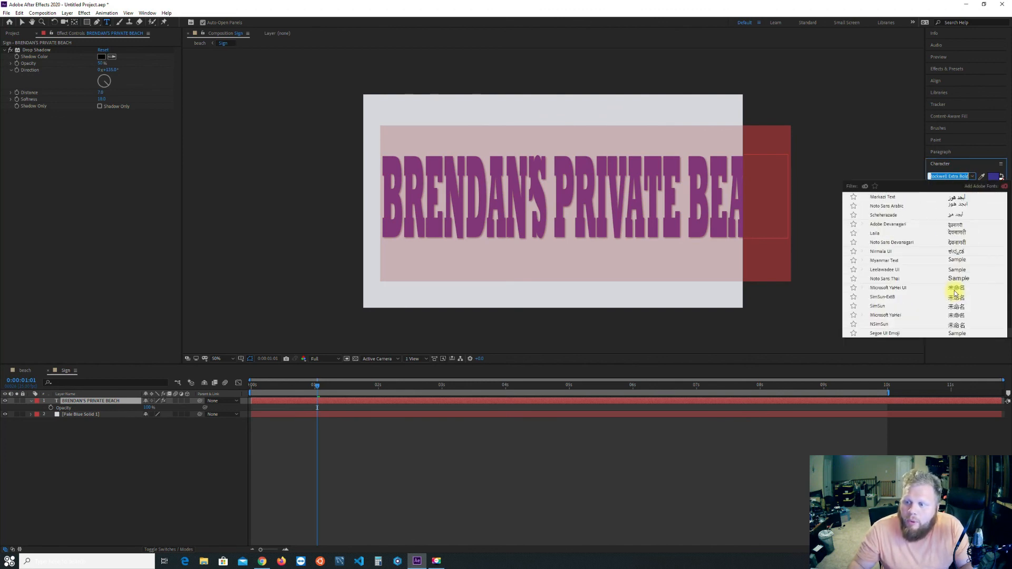
scroll(955, 290, "down", 10)
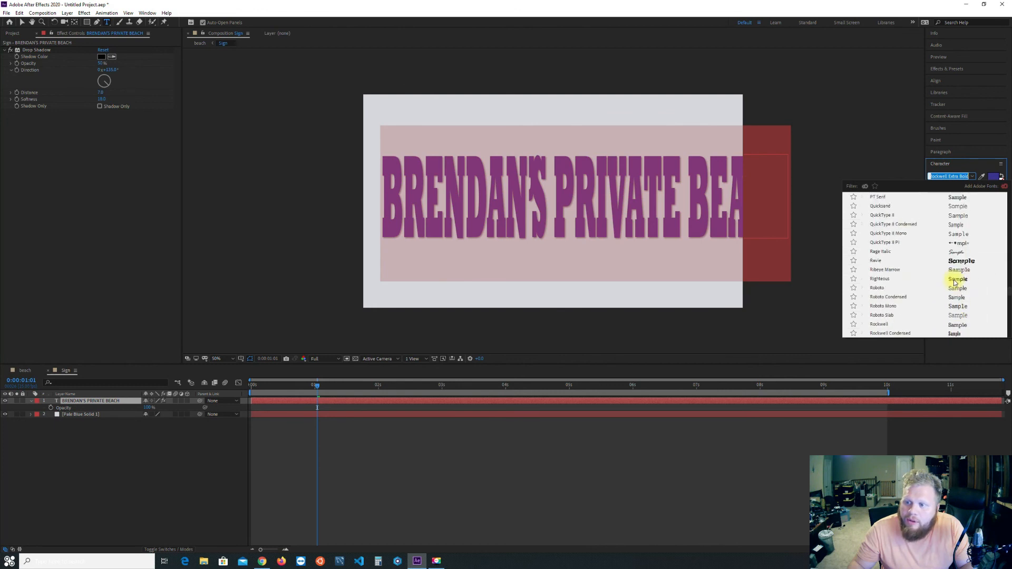
left_click(903, 218)
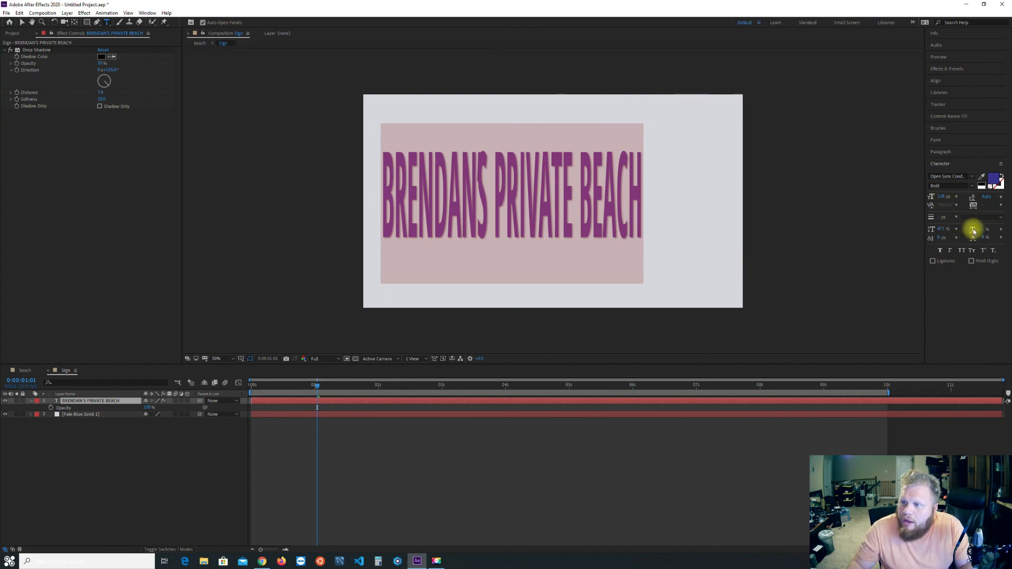
left_click_drag(981, 229, 1006, 229)
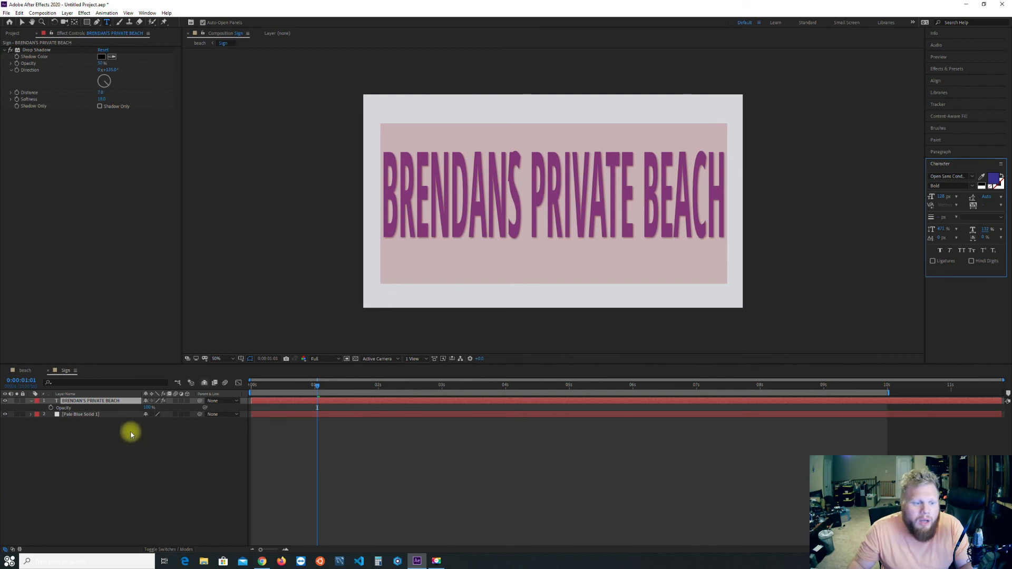
Preview the restyled sign in the beach composition, stopping at 0:00:01:19, and view the frame at 100%.
left_click(23, 370)
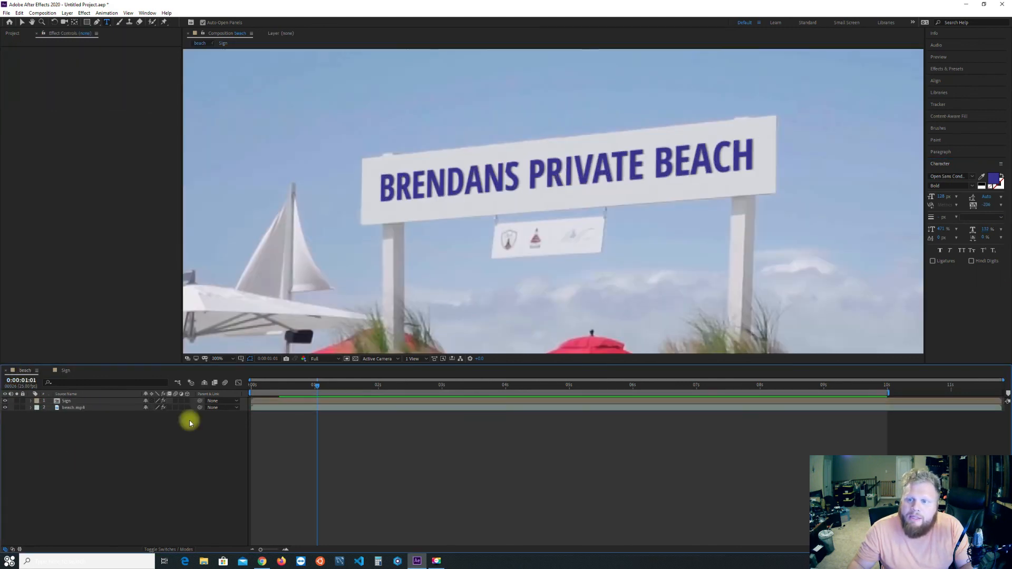
key("space")
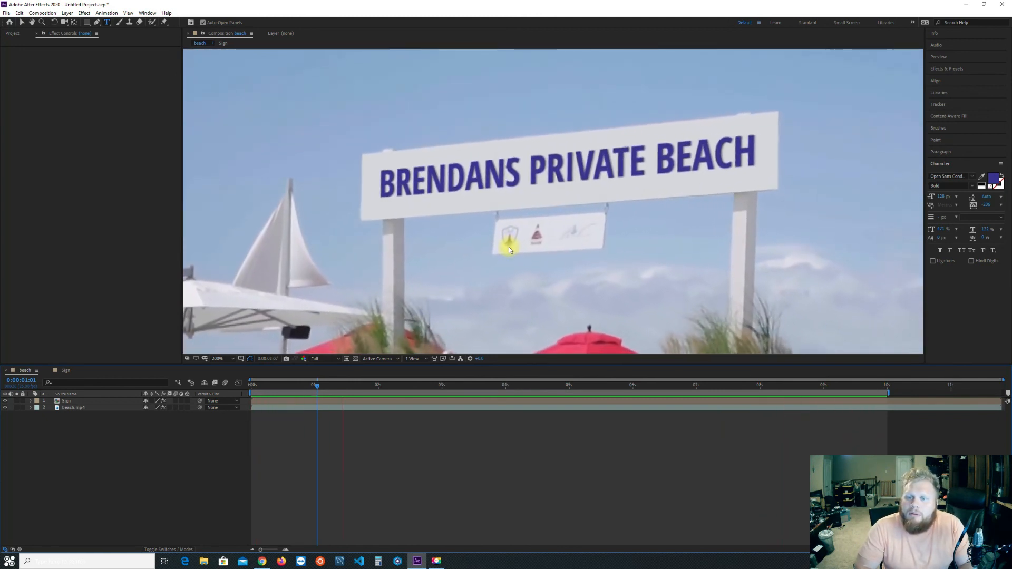
scroll(577, 185, "down", 5)
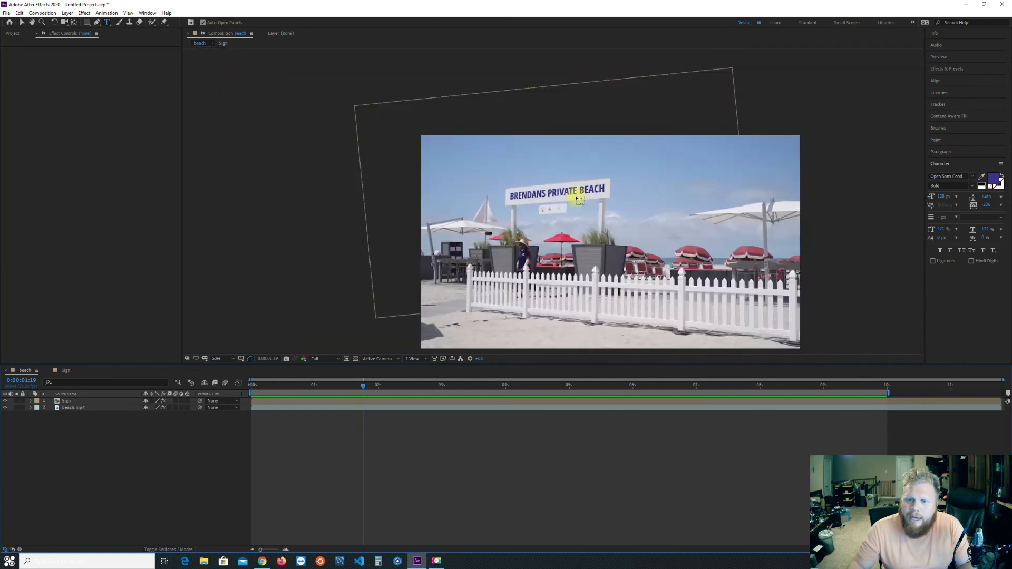
scroll(601, 226, "up", 3)
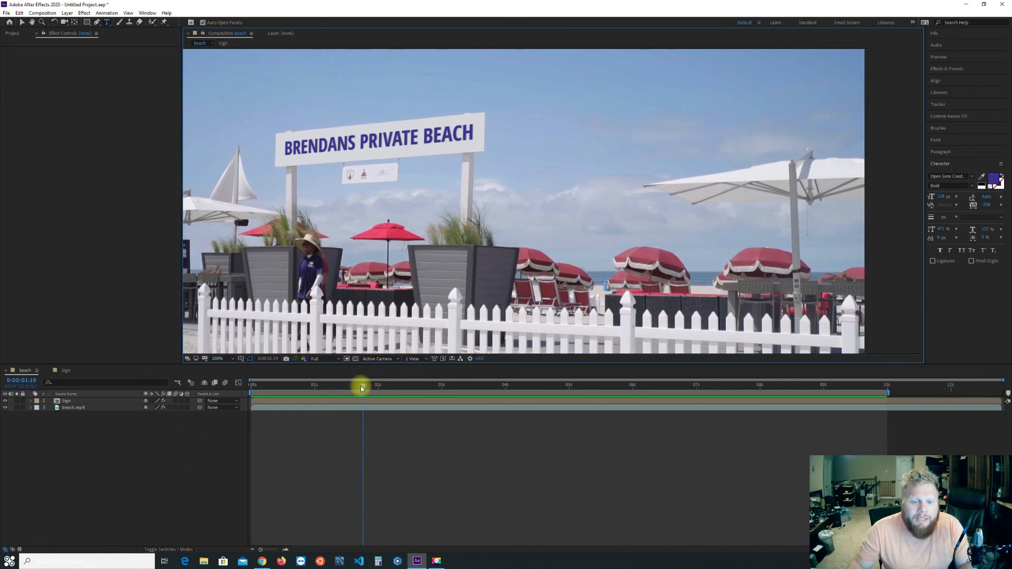
Enable motion blur for the Sign layer and the beach composition, and preview from the start to 0:00:02:08.
left_click_drag(361, 389, 199, 397)
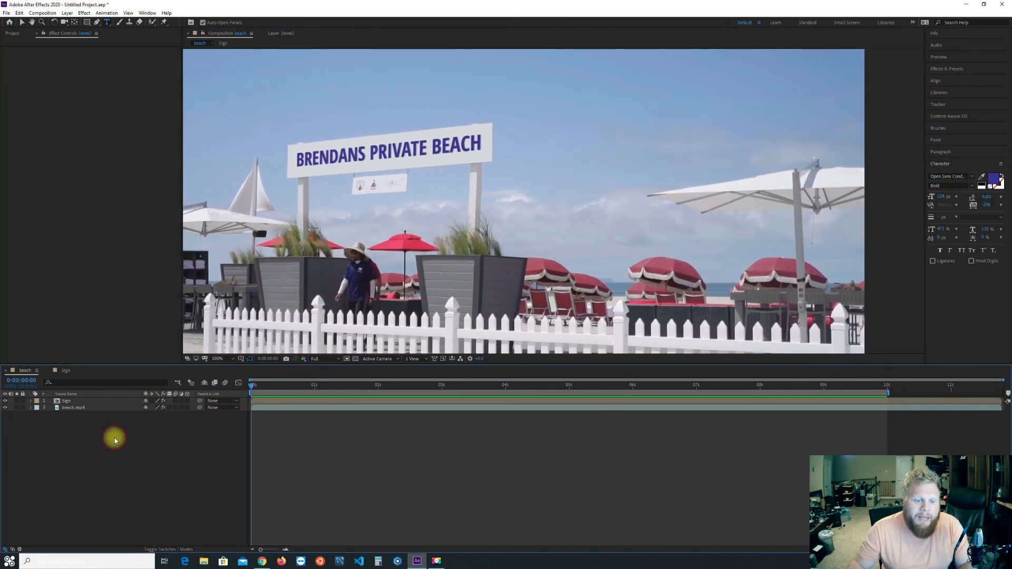
left_click(63, 401)
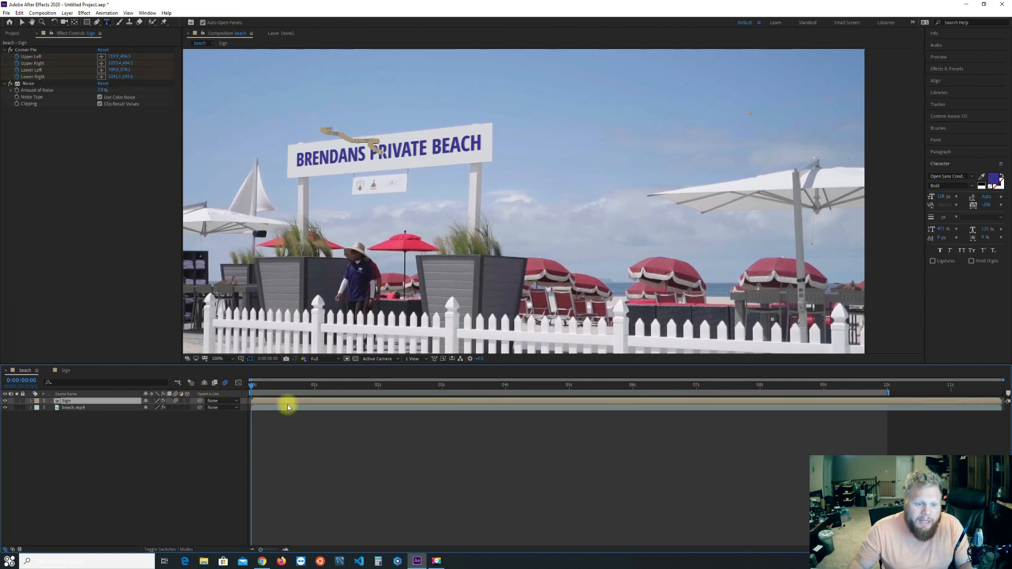
key("space")
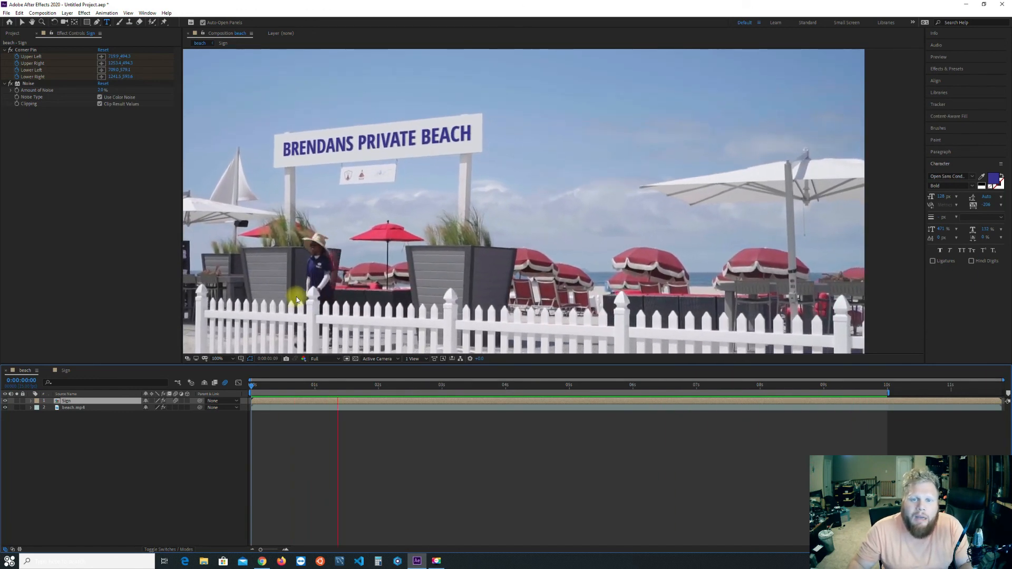
key("space")
Continue previewing the motion-blurred sign from 0:00:02:08 at 100% magnification.
scroll(465, 258, "down", 1)
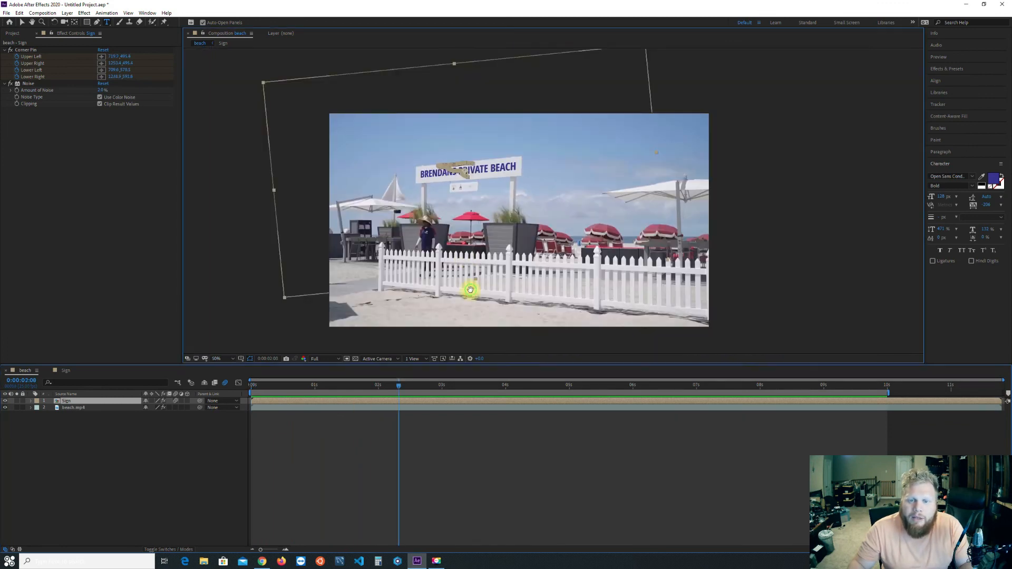
scroll(362, 123, "up", 1)
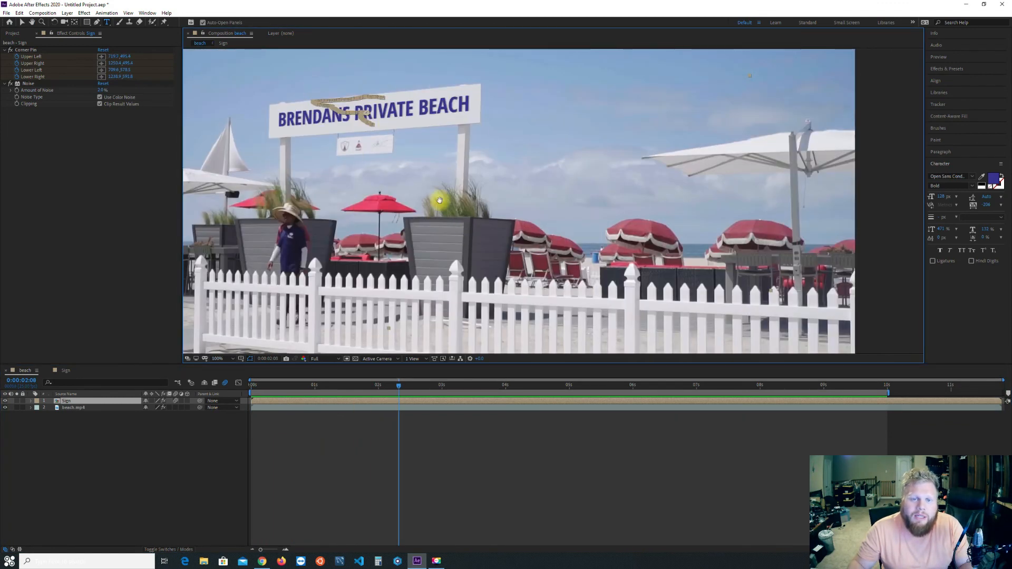
key("space")
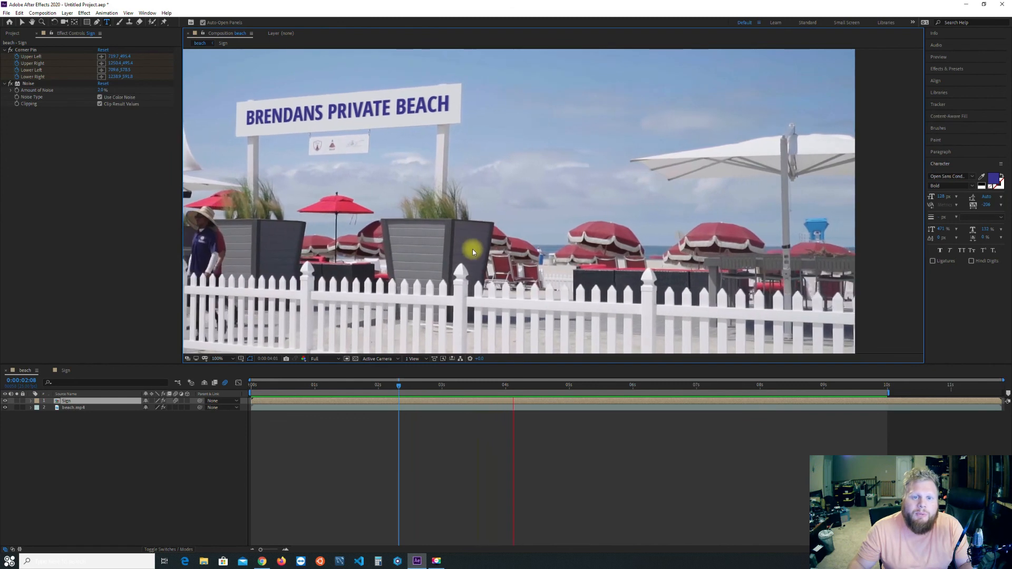